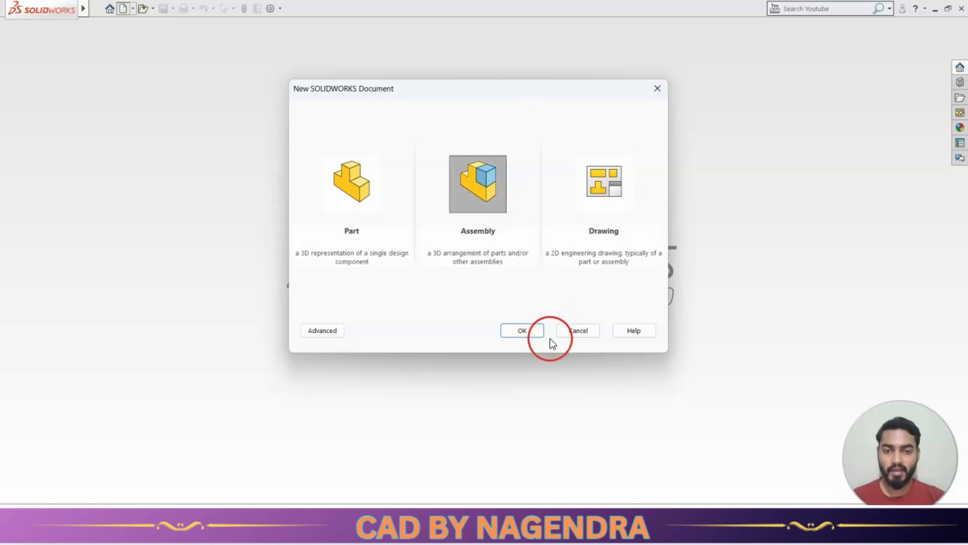
# Create a new assembly document and dismiss both the file browser and the Begin Assembly command without inserting a component
pyautogui.click(519, 330)
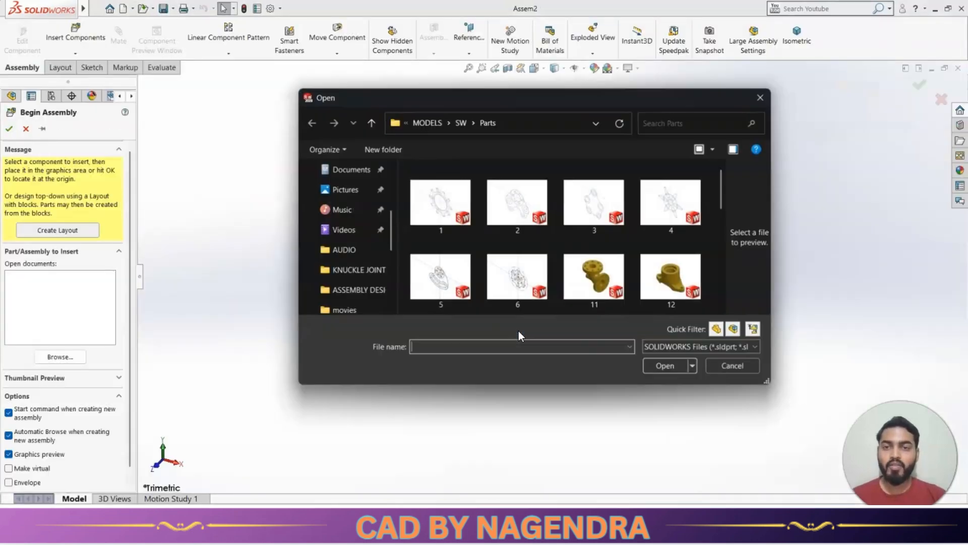
pyautogui.click(518, 202)
pyautogui.click(226, 129)
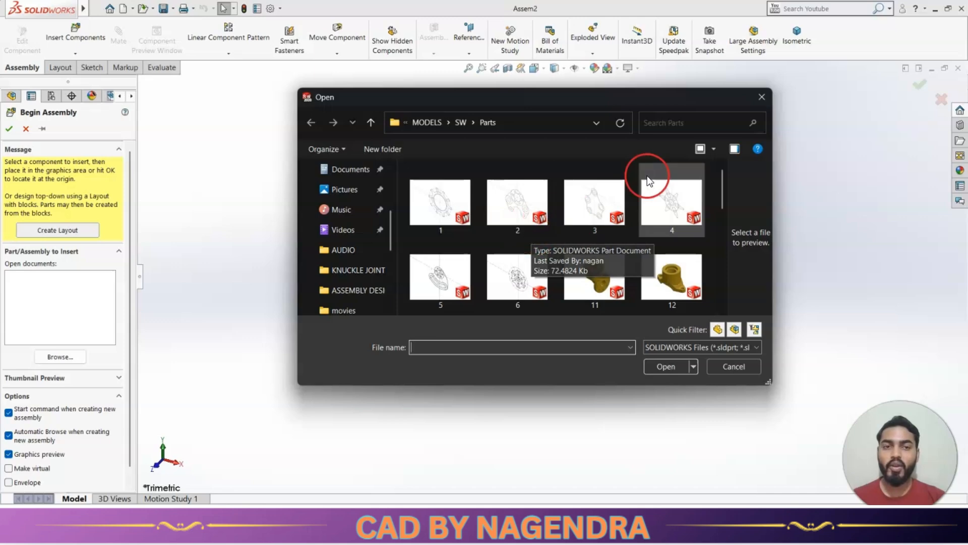
pyautogui.click(760, 99)
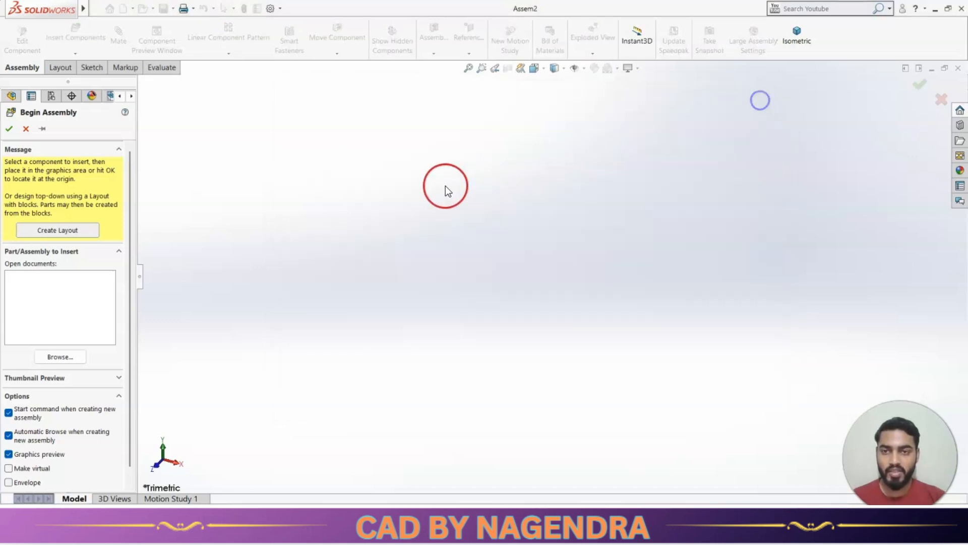
pyautogui.click(27, 129)
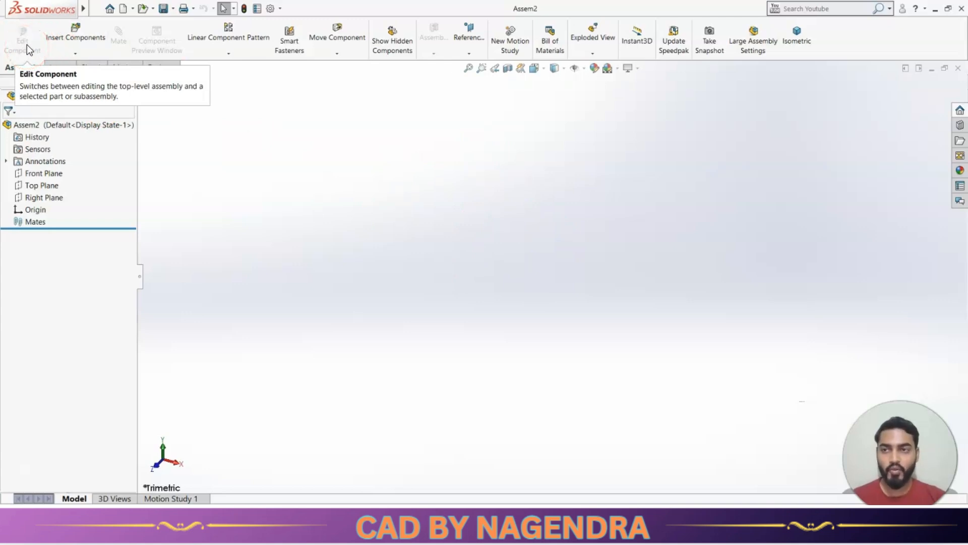
pyautogui.click(236, 156)
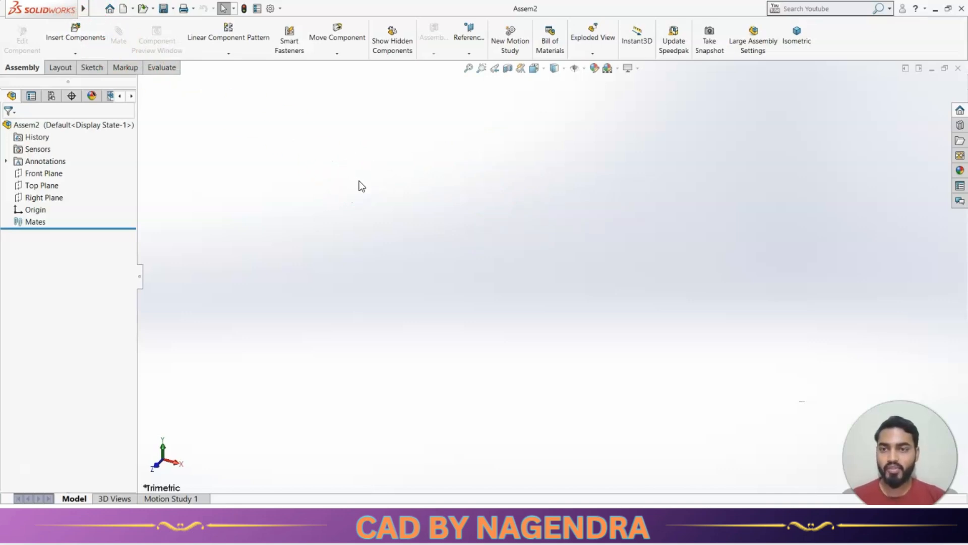
# Load part 13 from the Parts folder with Insert Components
pyautogui.click(80, 36)
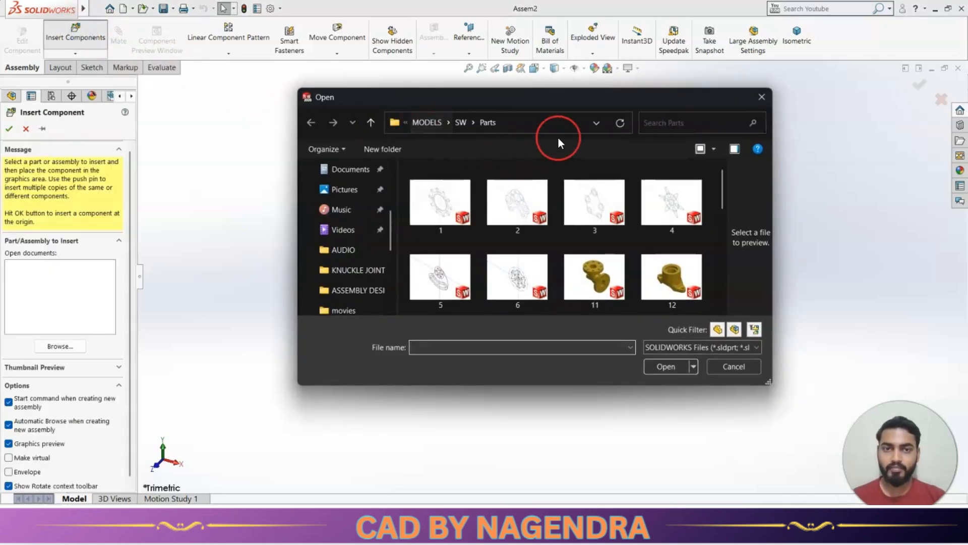
pyautogui.moveTo(559, 98); pyautogui.dragTo(497, 97)
pyautogui.scroll(-1, 468, 221)
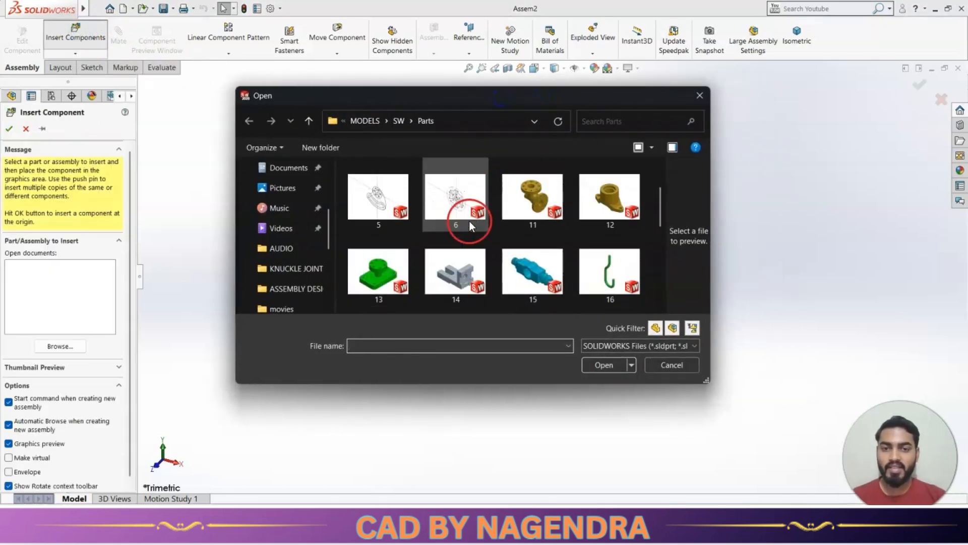
pyautogui.click(387, 276)
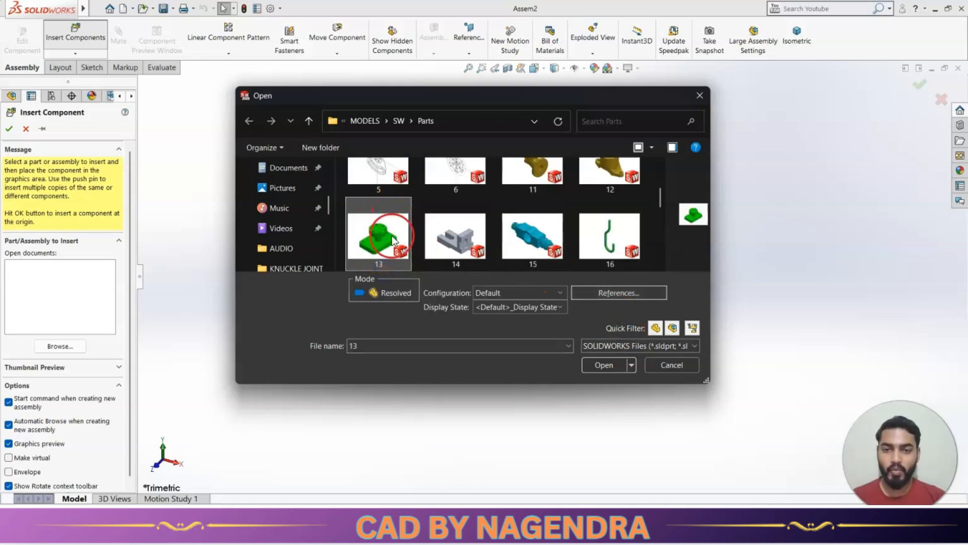
pyautogui.click(595, 368)
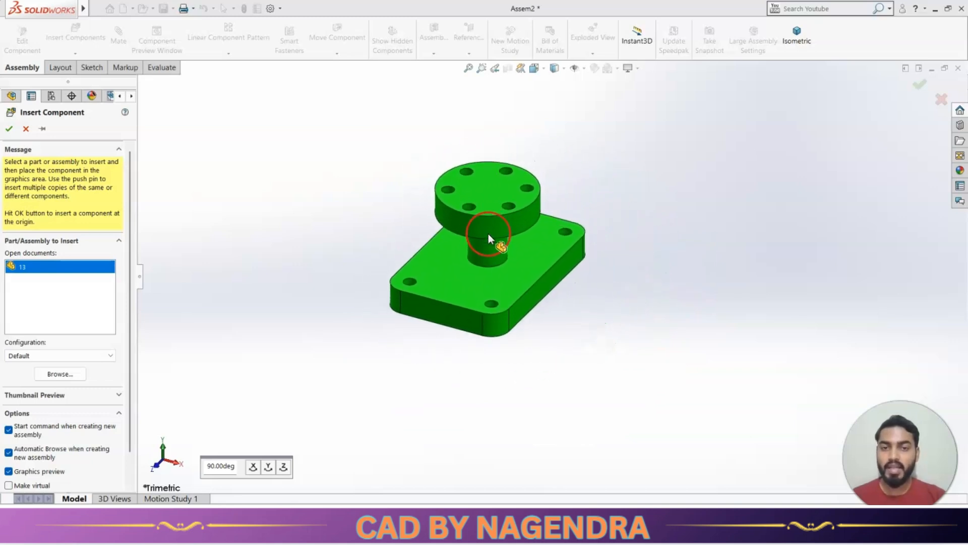
# Set the rotation angle for the component being inserted to 91 degrees
pyautogui.click(240, 464)
pyautogui.click(241, 465)
pyautogui.click(241, 465)
pyautogui.click(240, 466)
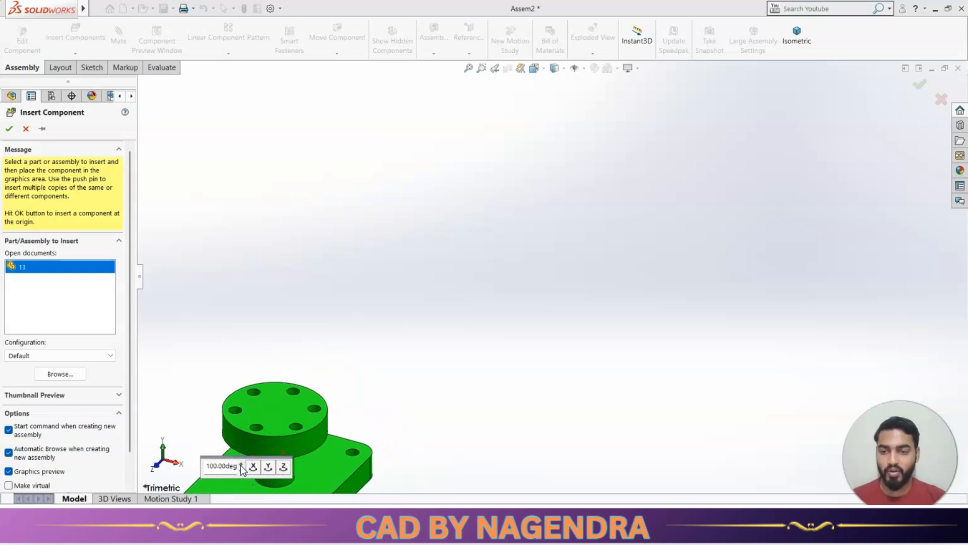
pyautogui.click(241, 470)
pyautogui.click(241, 470)
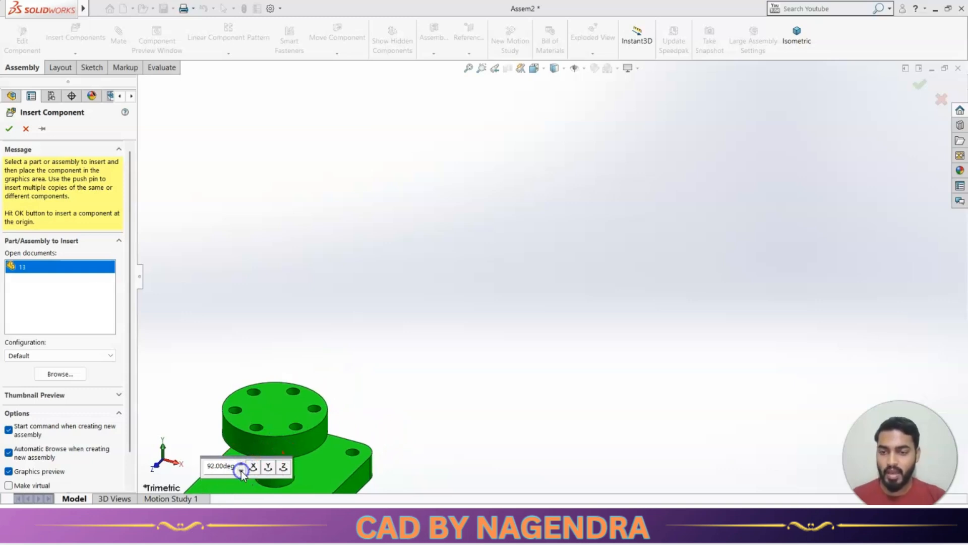
pyautogui.click(241, 470)
# Rotate the part preview about the X, Y and Z axes in 91-degree increments until its base plate lies flat
pyautogui.click(256, 468)
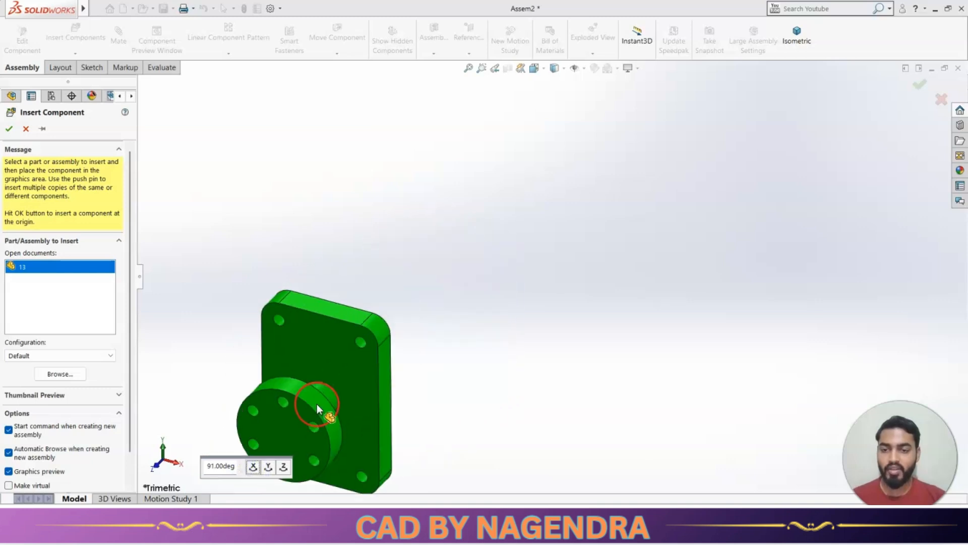
pyautogui.click(268, 468)
pyautogui.click(283, 467)
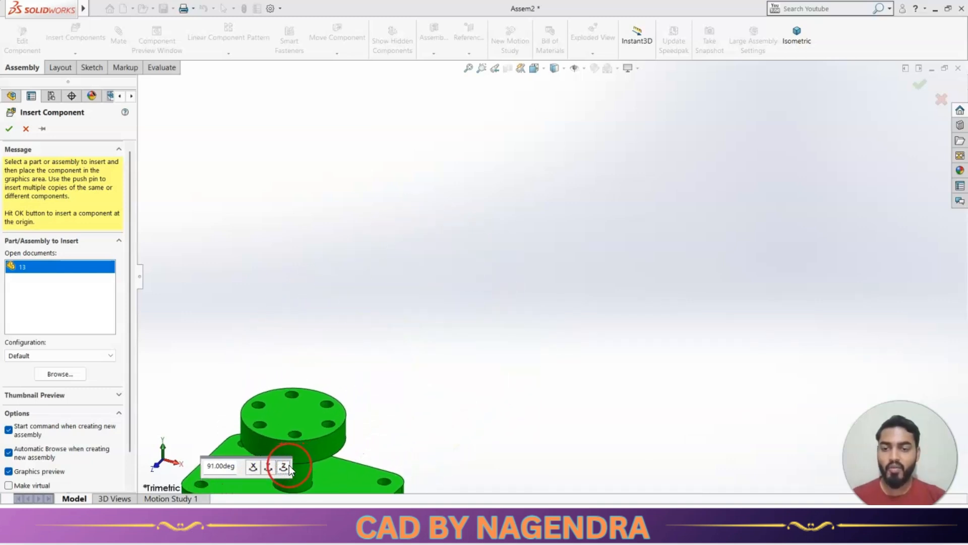
pyautogui.click(289, 465)
pyautogui.click(289, 465)
pyautogui.click(289, 465)
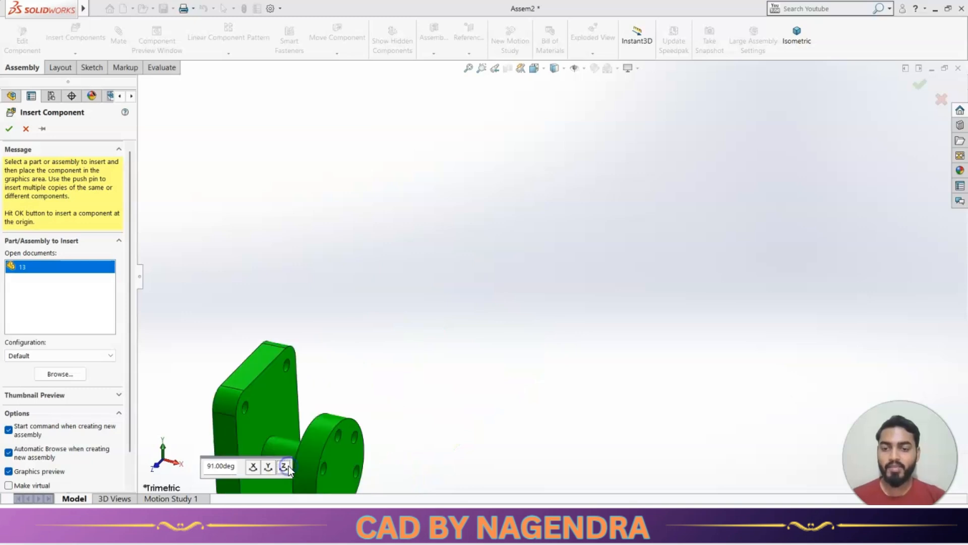
pyautogui.click(288, 464)
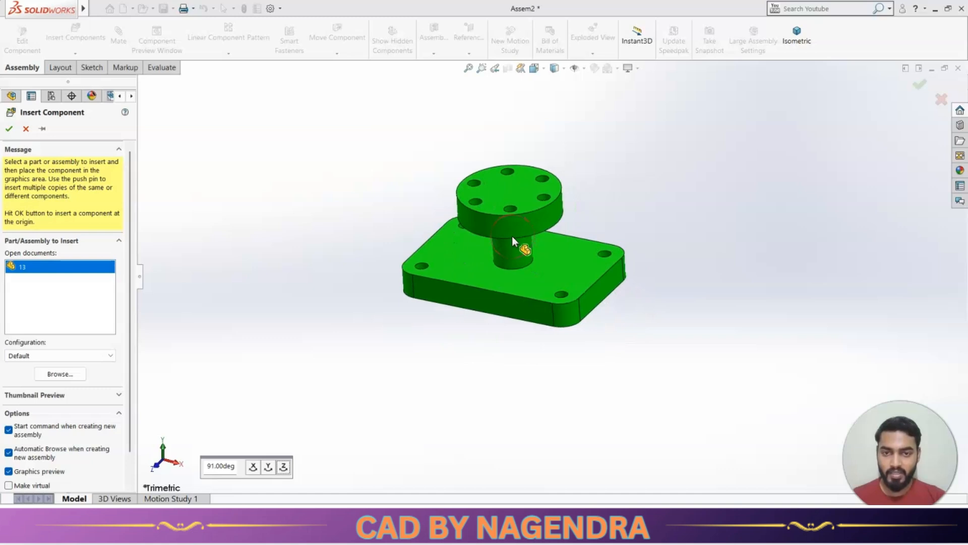
# Place the rotated part 13 in the middle of the assembly's graphics area
pyautogui.click(513, 236)
pyautogui.scroll(-3, 648, 312)
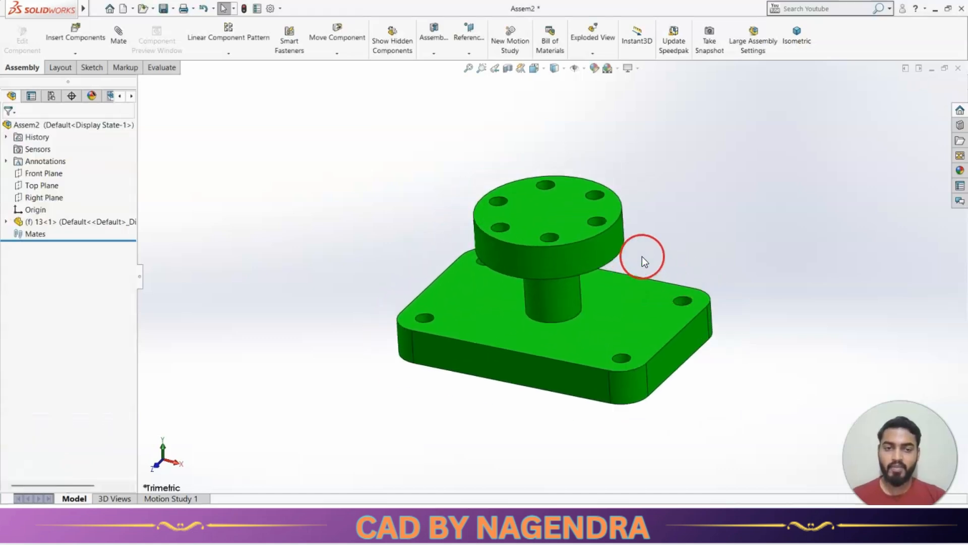
pyautogui.scroll(3, 642, 256)
pyautogui.moveTo(704, 324); pyautogui.dragTo(705, 359, button='middle')
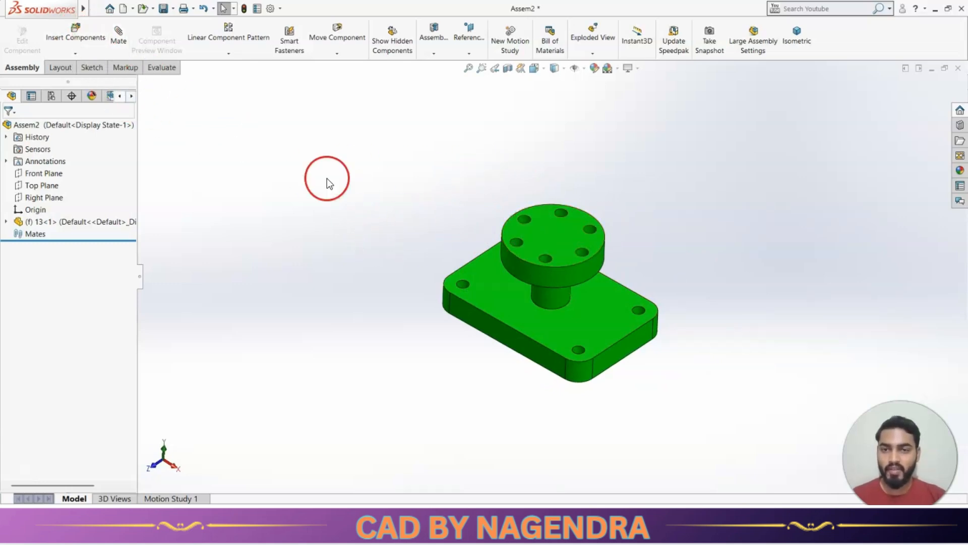
# Try to edit component 13 within the assembly, and cancel saving the assembly file
pyautogui.click(113, 222)
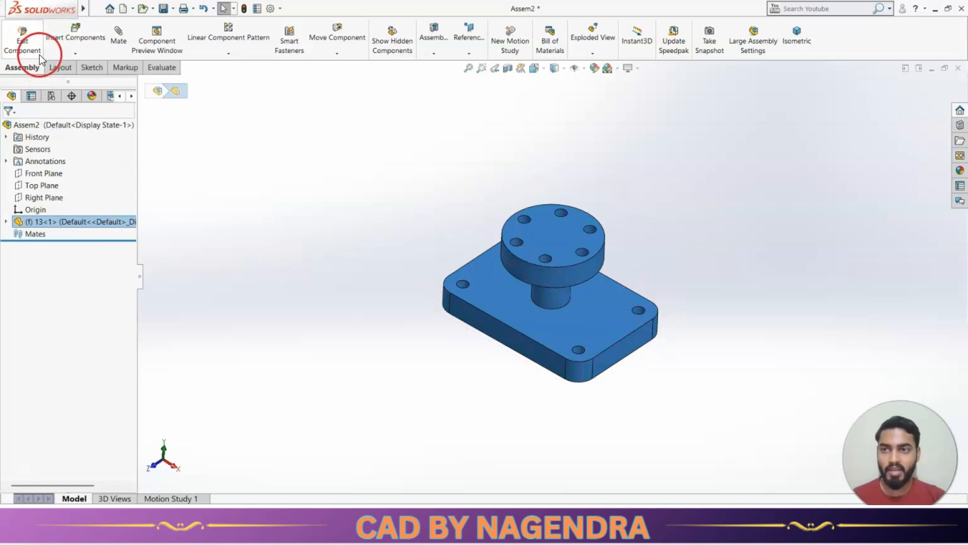
pyautogui.click(222, 151)
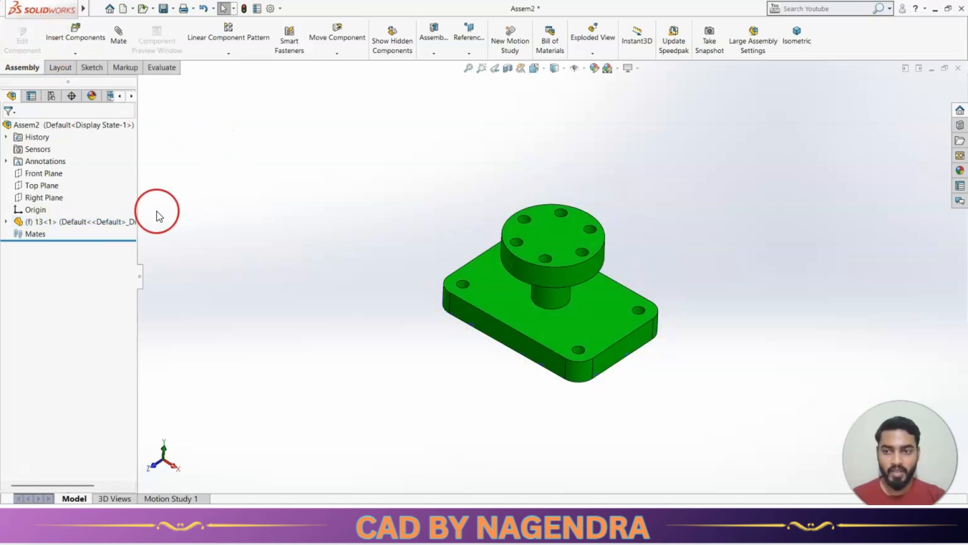
pyautogui.click(115, 223)
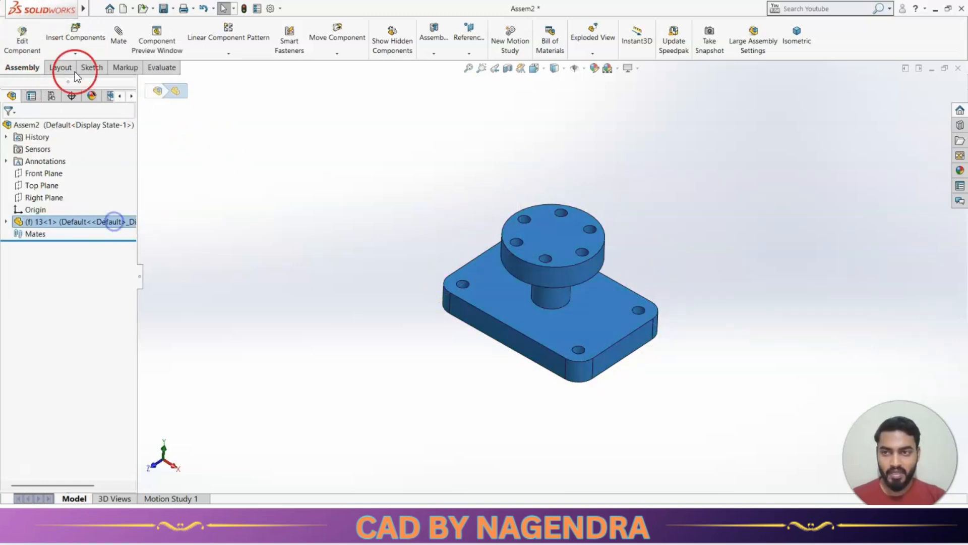
pyautogui.click(25, 47)
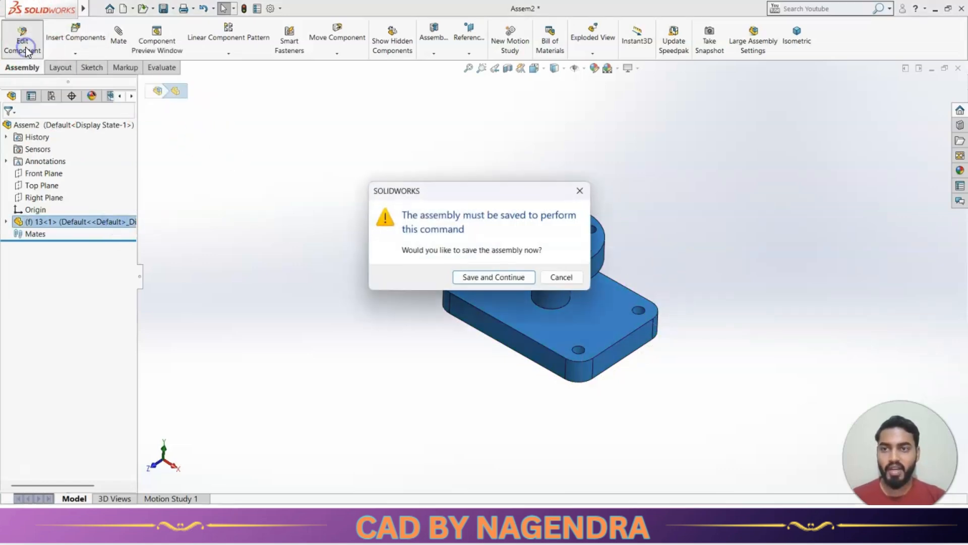
pyautogui.click(494, 277)
pyautogui.click(473, 201)
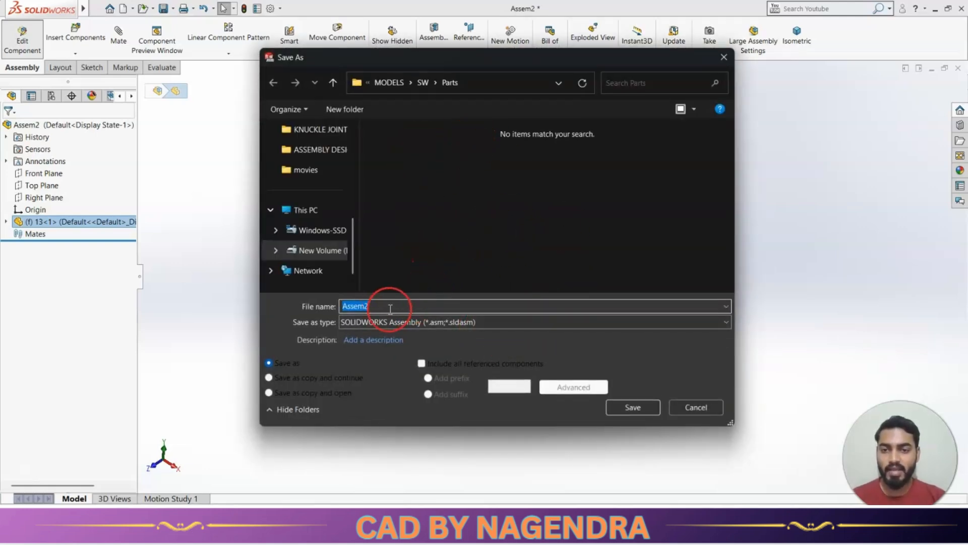
pyautogui.click(703, 407)
pyautogui.click(661, 250)
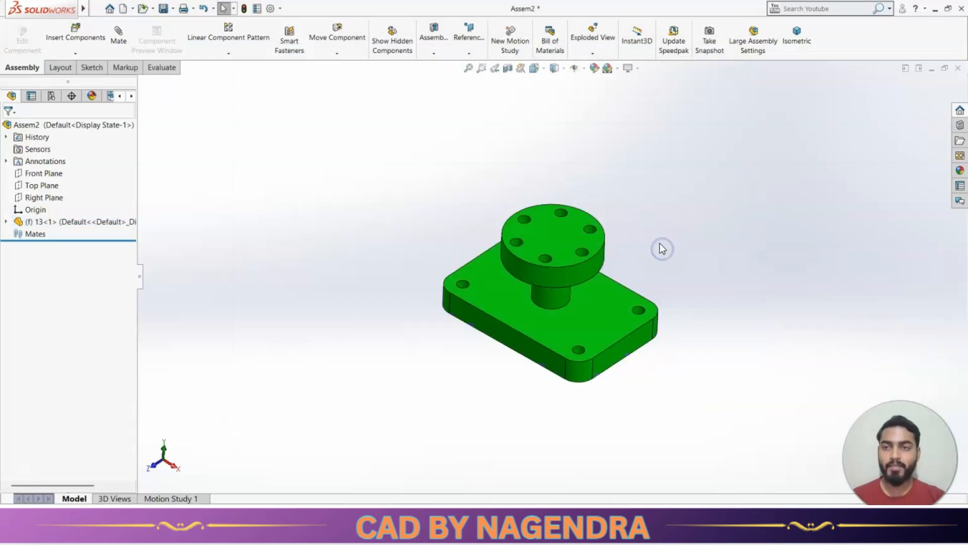
pyautogui.scroll(3, 660, 243)
pyautogui.scroll(-4, 630, 272)
pyautogui.scroll(2, 616, 276)
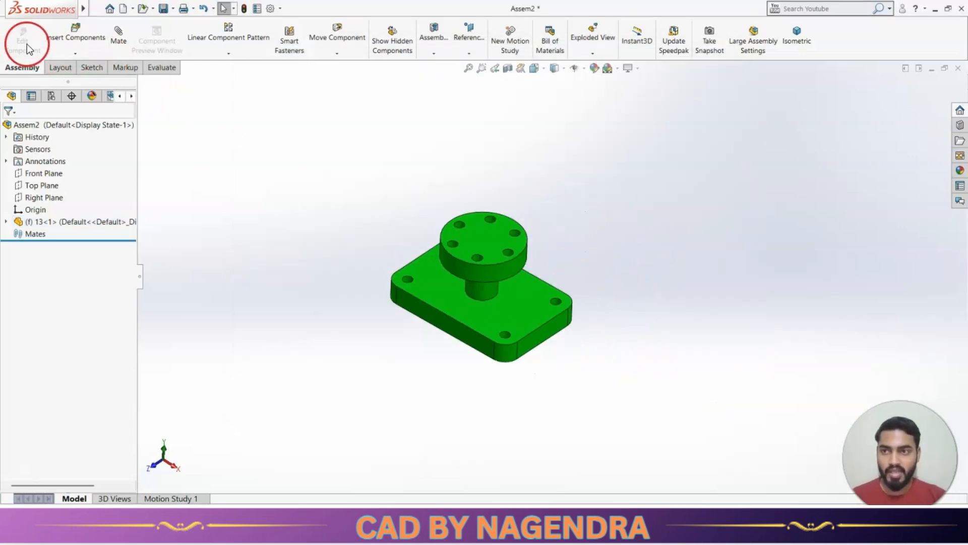
pyautogui.click(87, 53)
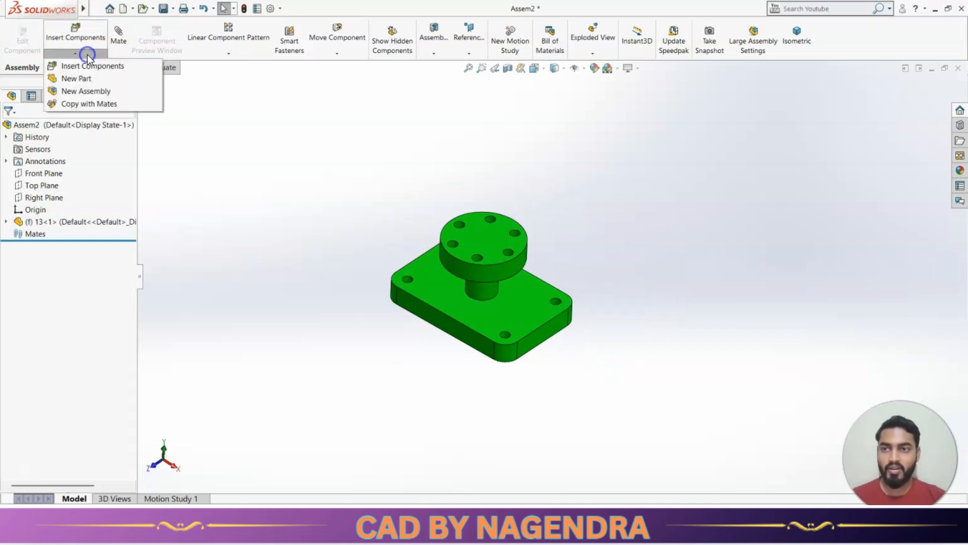
pyautogui.click(95, 82)
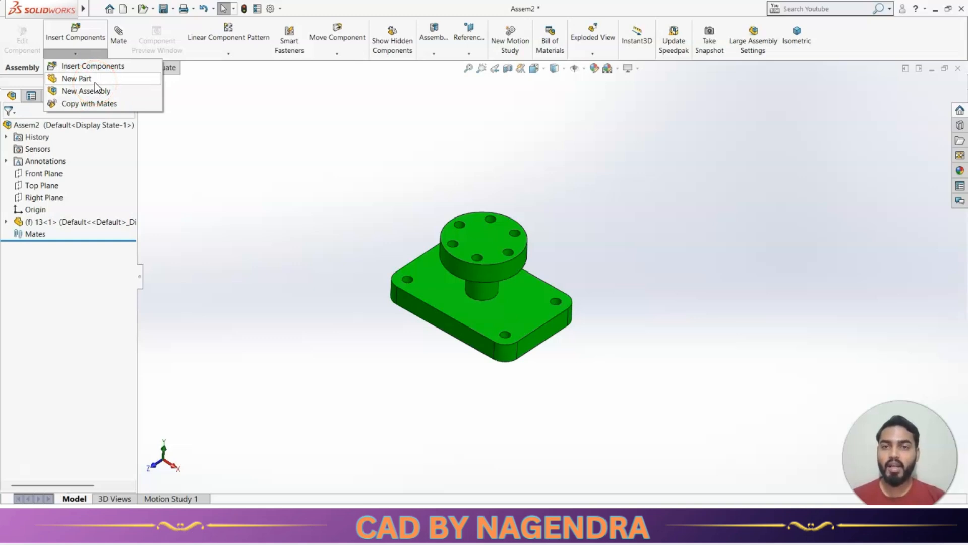
pyautogui.click(433, 153)
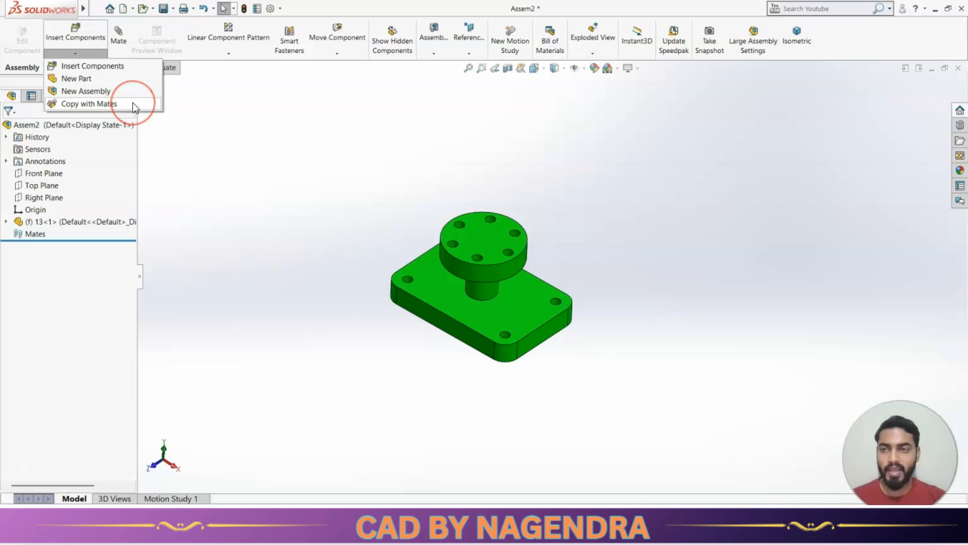
pyautogui.click(198, 130)
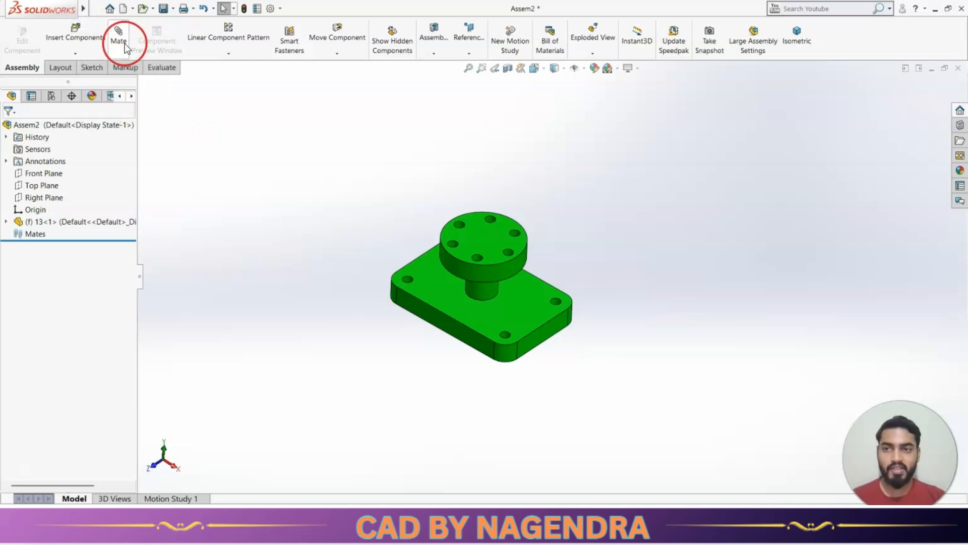
pyautogui.scroll(-2, 581, 246)
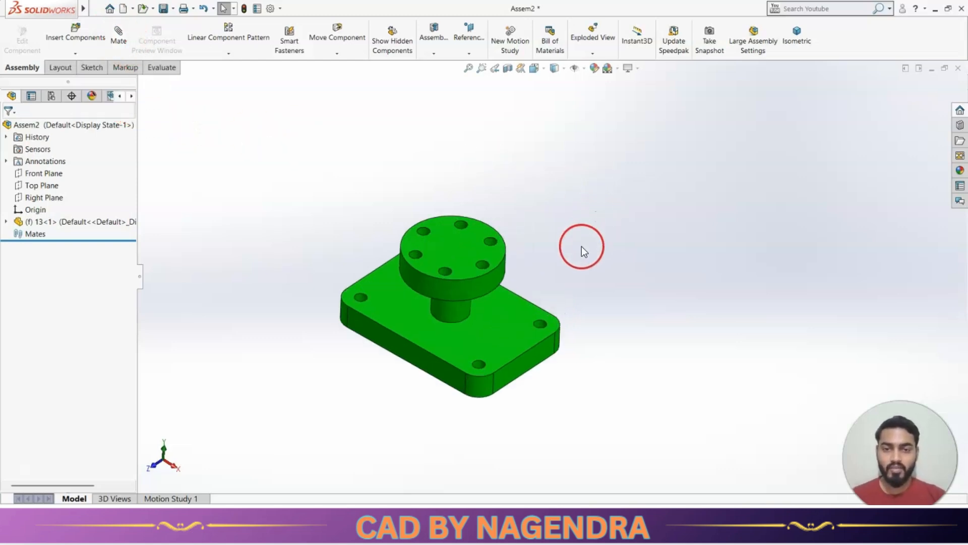
pyautogui.scroll(3, 518, 313)
pyautogui.scroll(-4, 576, 266)
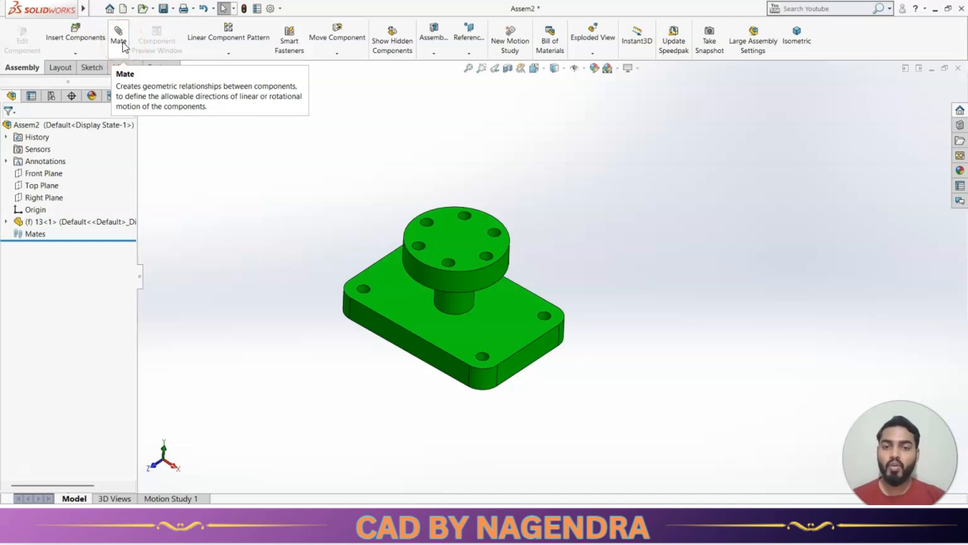
pyautogui.click(355, 158)
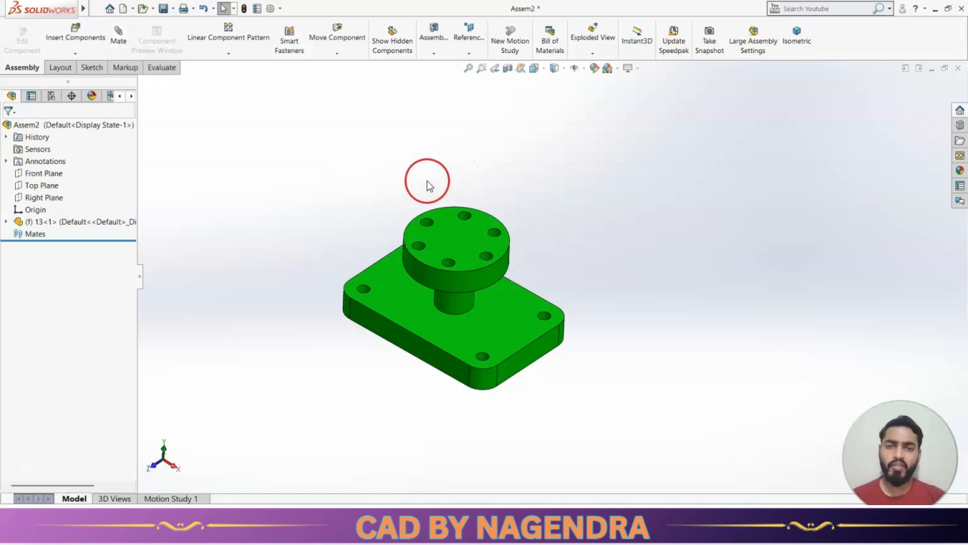
pyautogui.scroll(2, 513, 215)
pyautogui.scroll(-3, 570, 352)
pyautogui.scroll(2, 540, 242)
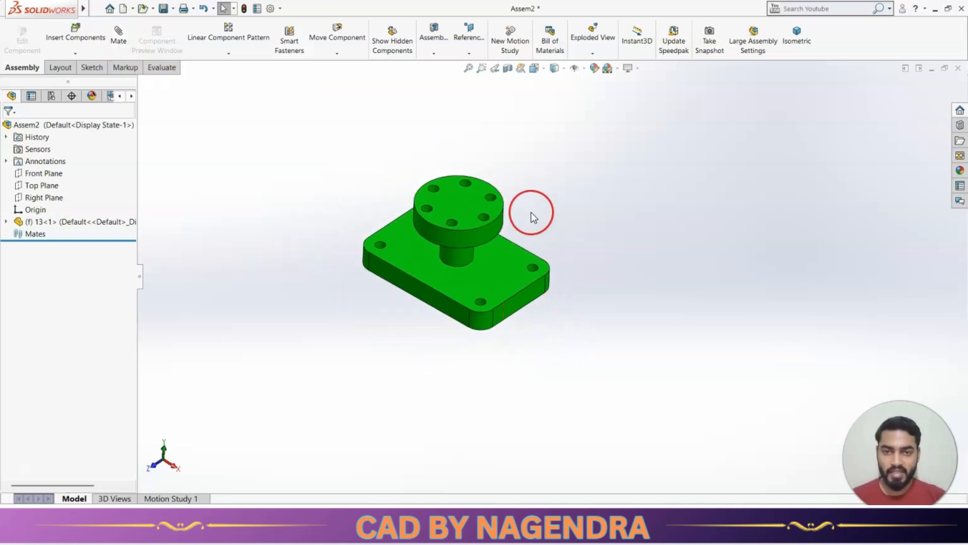
pyautogui.scroll(-1, 531, 213)
pyautogui.scroll(2, 545, 263)
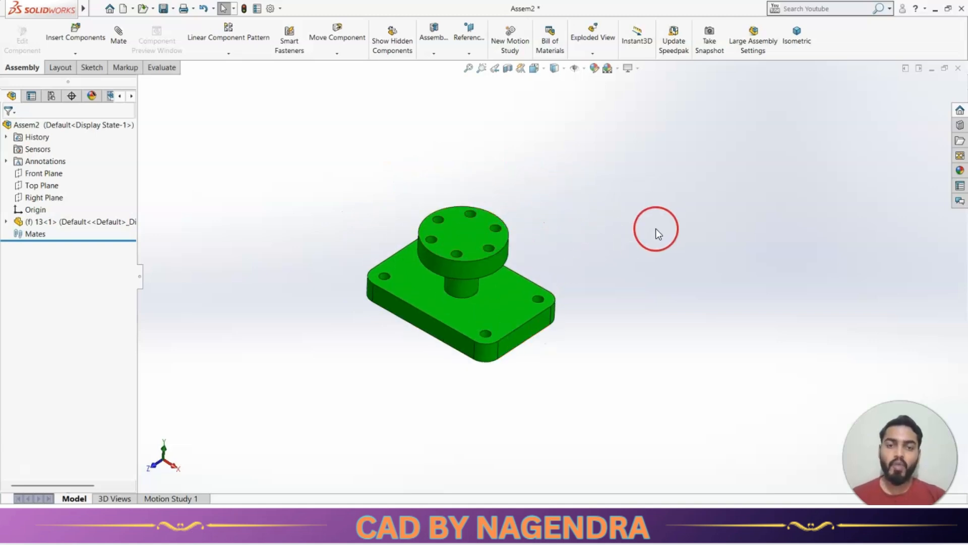
# Make a second instance of component 13 by copying the placed one to the empty space beyond its right side
pyautogui.scroll(1, 603, 217)
pyautogui.scroll(-1, 594, 204)
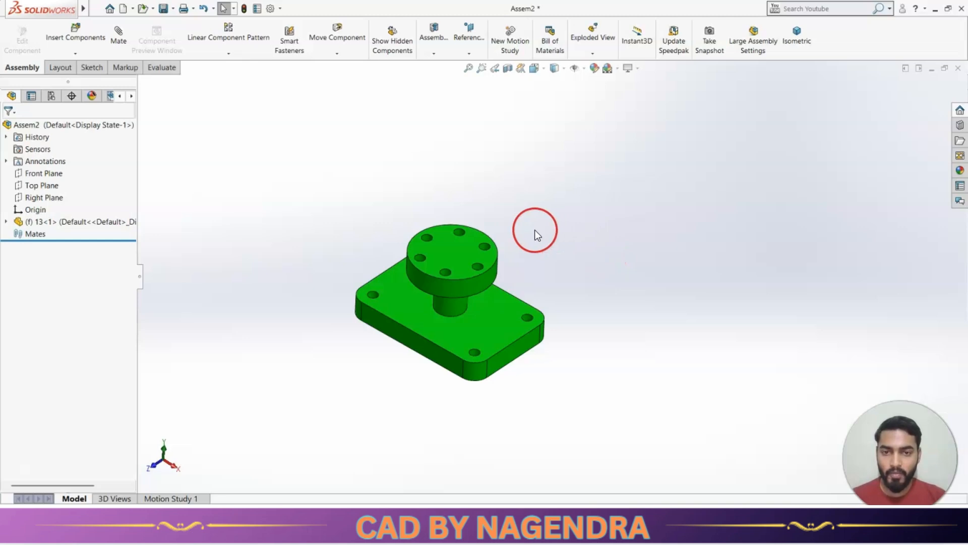
pyautogui.keyDown('ctrl'); pyautogui.moveTo(458, 256); pyautogui.dragTo(672, 211); pyautogui.keyUp('ctrl')
pyautogui.click(653, 356)
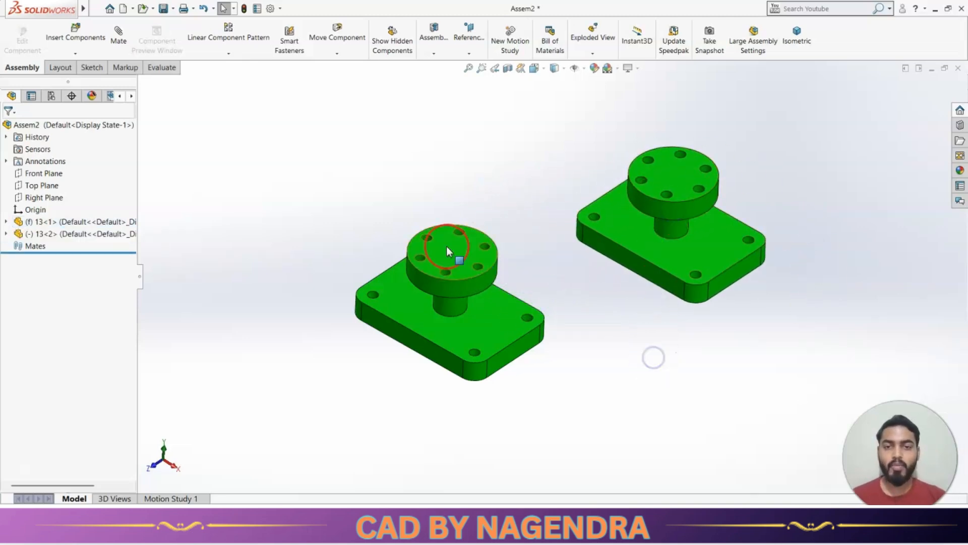
# Open the Mate tool and look over its standard mate types and the faces of both components from above and below
pyautogui.scroll(3, 547, 356)
pyautogui.scroll(-2, 643, 257)
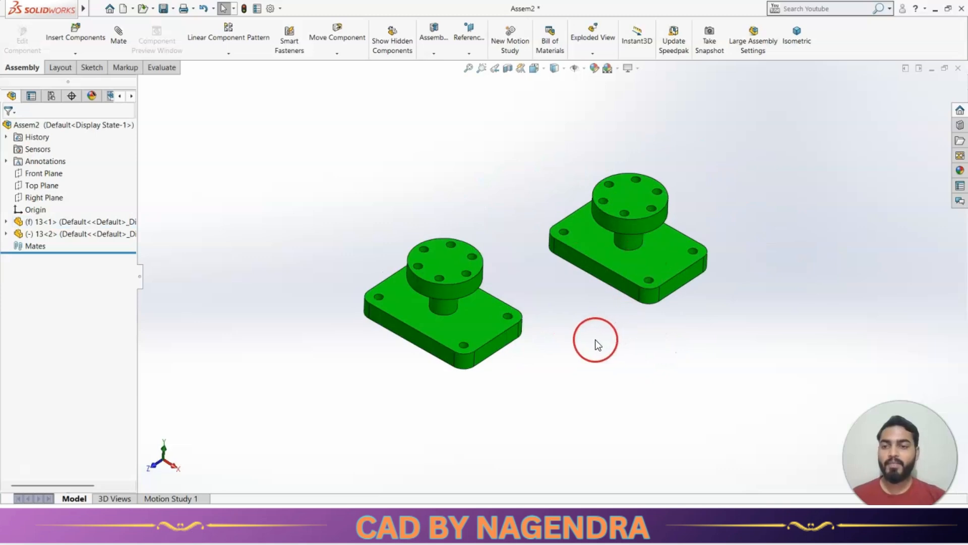
pyautogui.moveTo(582, 339); pyautogui.dragTo(566, 316, button='middle')
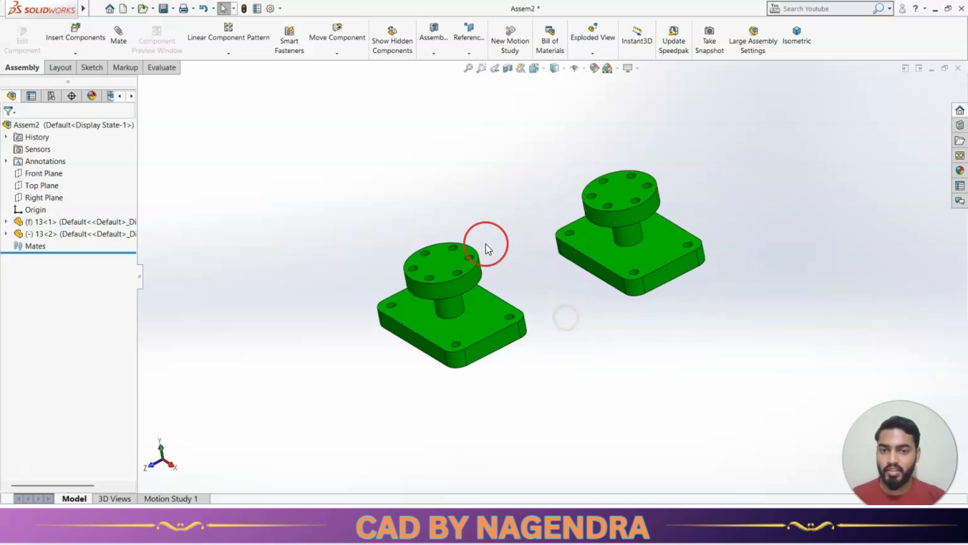
pyautogui.click(303, 168)
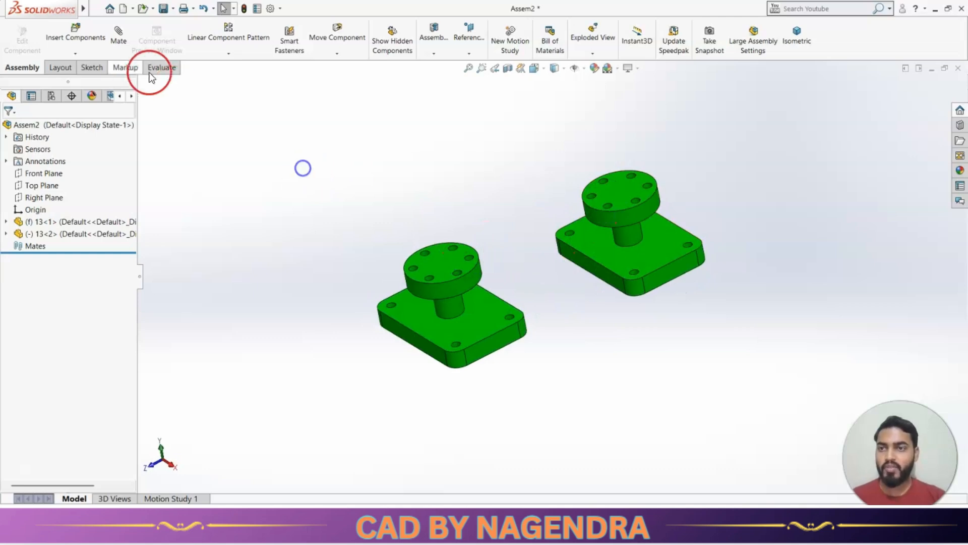
pyautogui.click(118, 40)
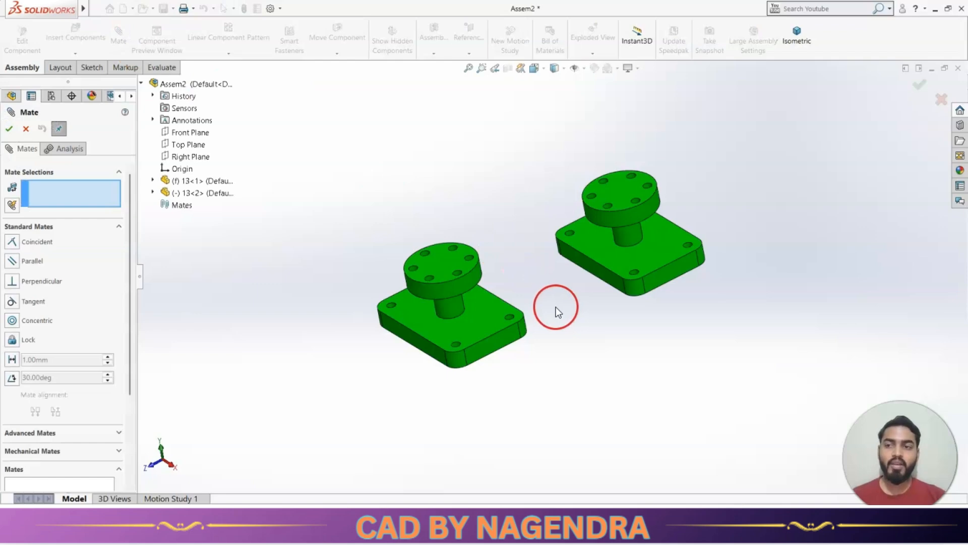
pyautogui.click(119, 227)
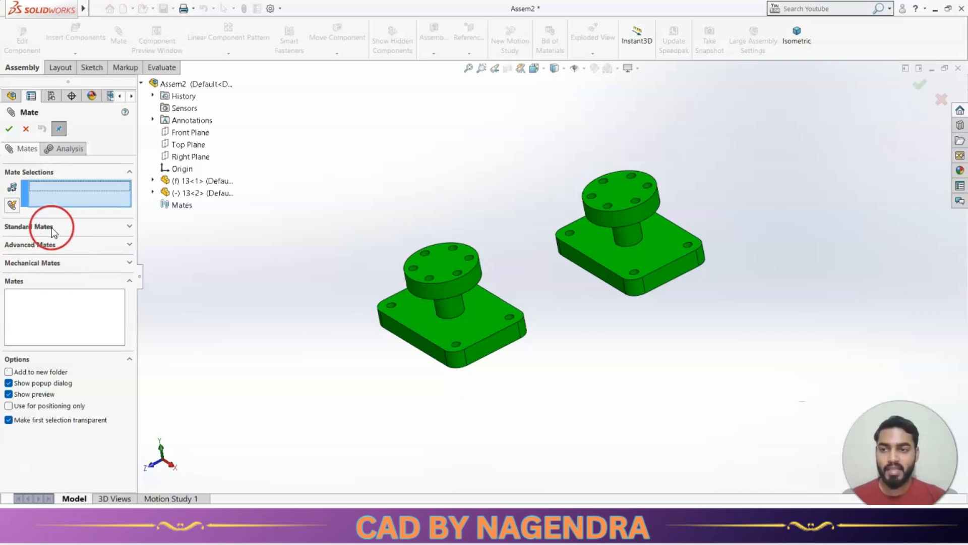
pyautogui.click(129, 226)
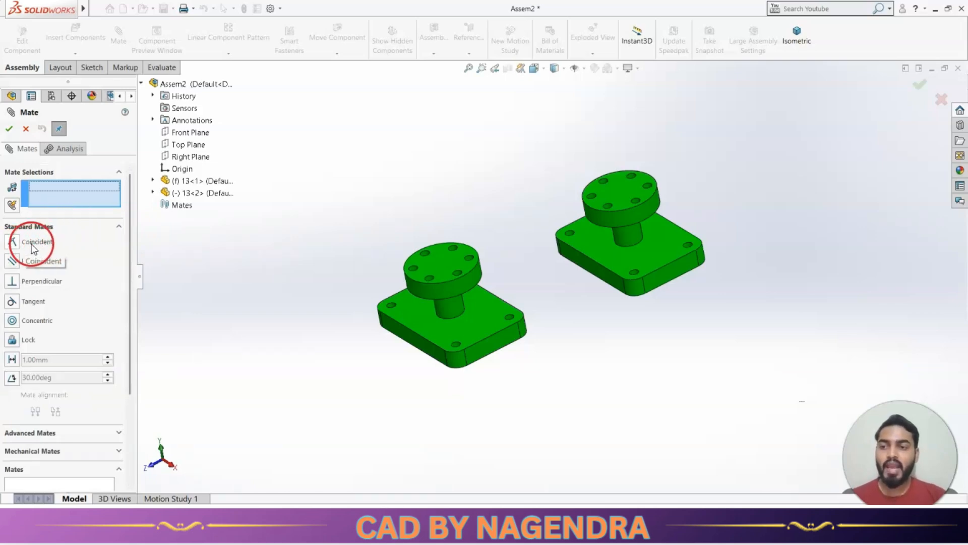
pyautogui.moveTo(551, 302); pyautogui.dragTo(575, 308, button='middle')
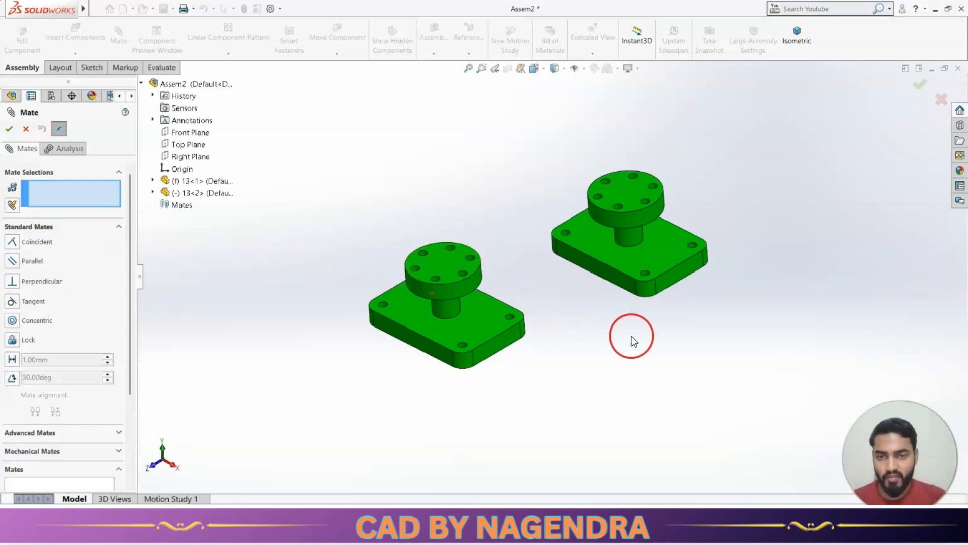
pyautogui.moveTo(632, 336); pyautogui.dragTo(657, 190, button='middle')
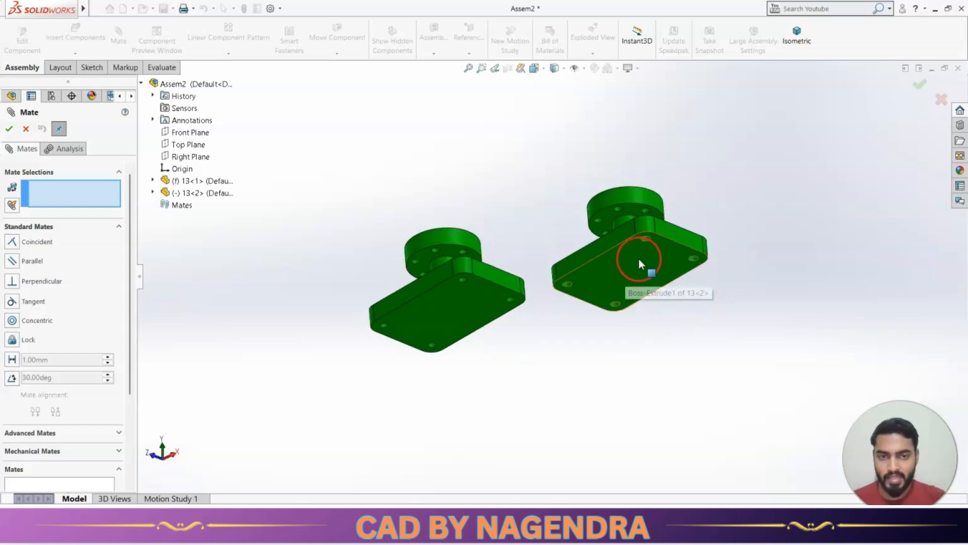
pyautogui.moveTo(564, 329); pyautogui.dragTo(568, 415, button='middle')
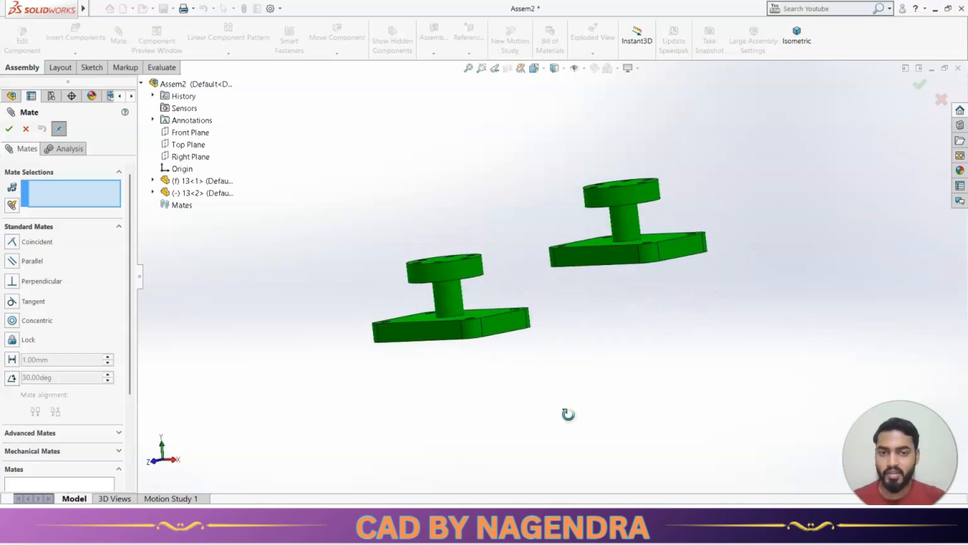
pyautogui.moveTo(566, 322); pyautogui.dragTo(587, 412, button='middle')
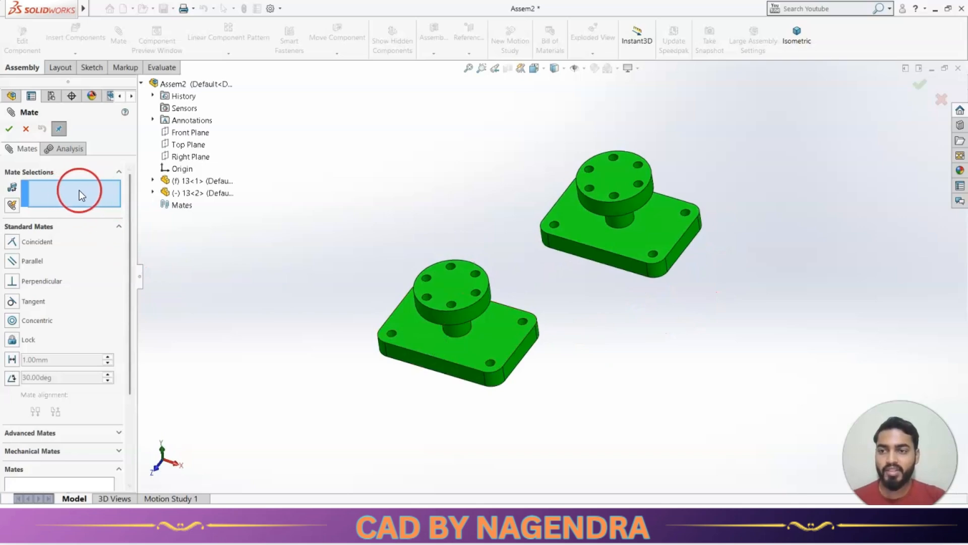
# Mate the top face of the first component's round flange coincident with the underside of the second component's base plate
pyautogui.click(447, 284)
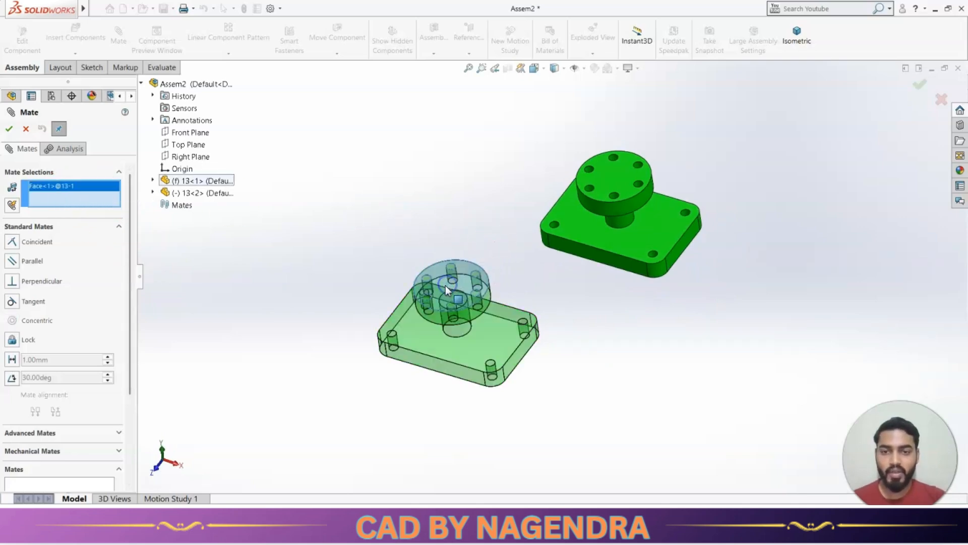
pyautogui.moveTo(462, 280); pyautogui.dragTo(539, 190, button='middle')
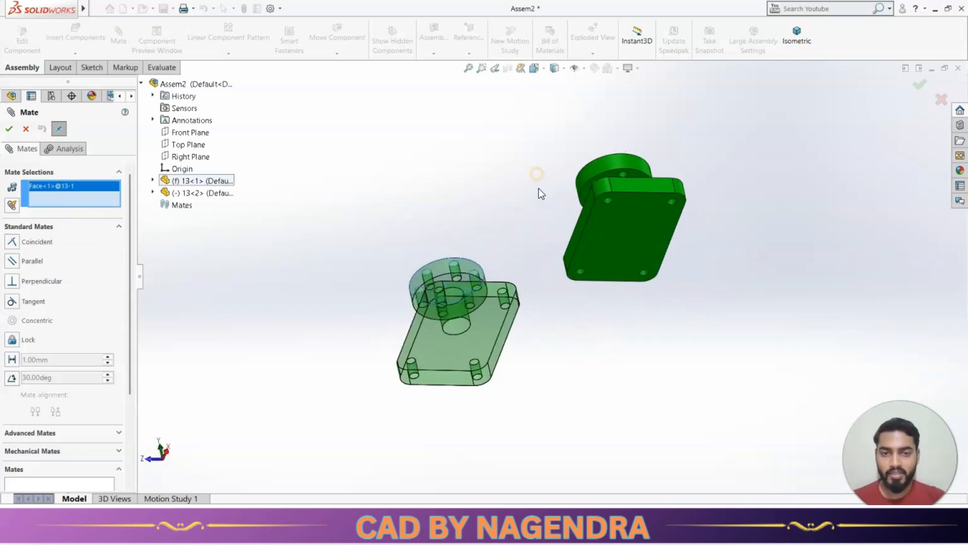
pyautogui.click(621, 243)
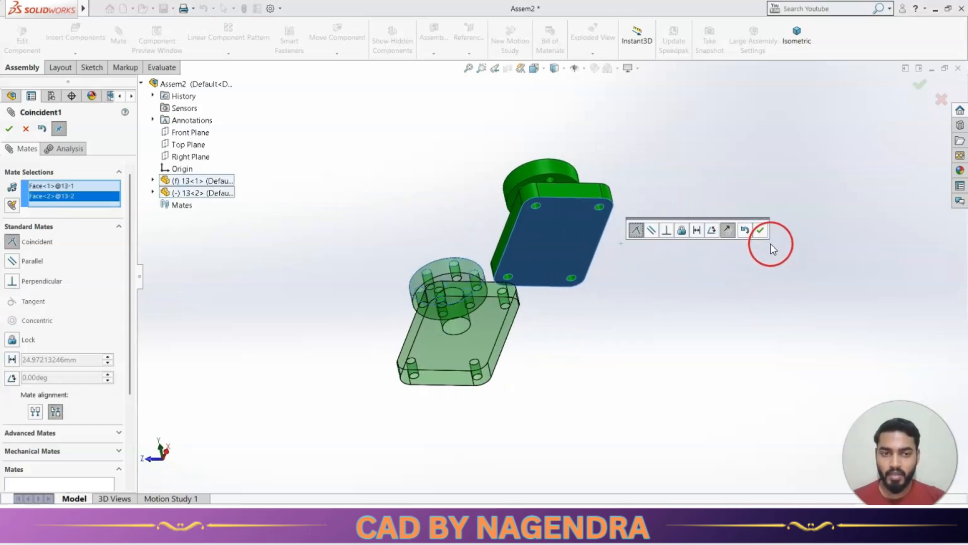
pyautogui.click(761, 230)
pyautogui.moveTo(599, 296); pyautogui.dragTo(715, 291, button='middle')
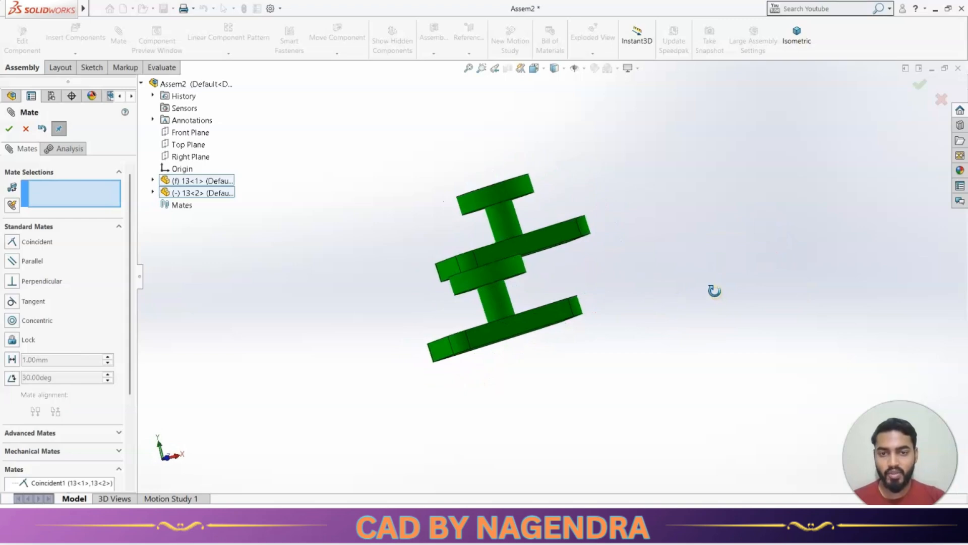
pyautogui.hotkey('ctrl', '1')
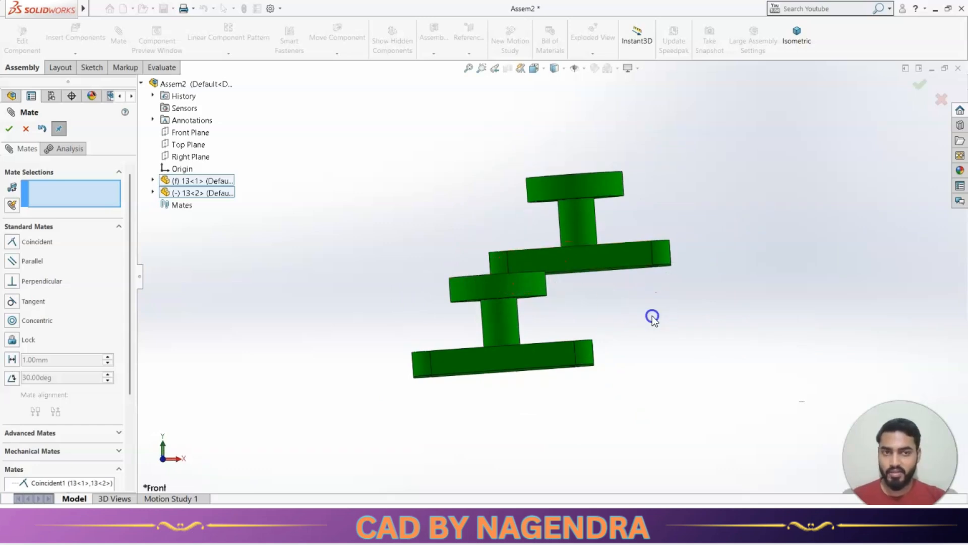
pyautogui.press('Escape')
pyautogui.moveTo(652, 314); pyautogui.dragTo(655, 441, button='middle')
# Set up a coincident mate between the top faces of the two components' round flanges
pyautogui.click(118, 33)
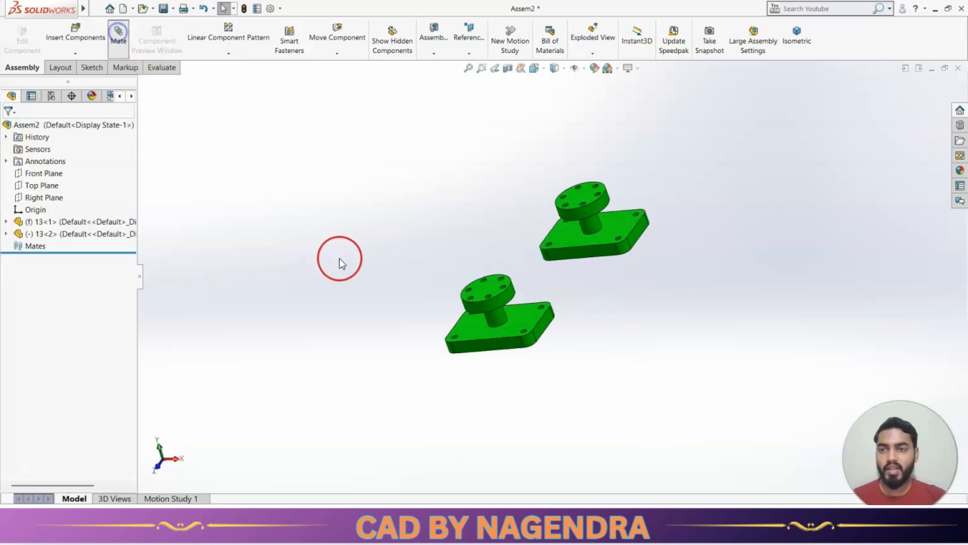
pyautogui.moveTo(686, 342); pyautogui.dragTo(579, 309, button='middle')
pyautogui.scroll(-2, 554, 287)
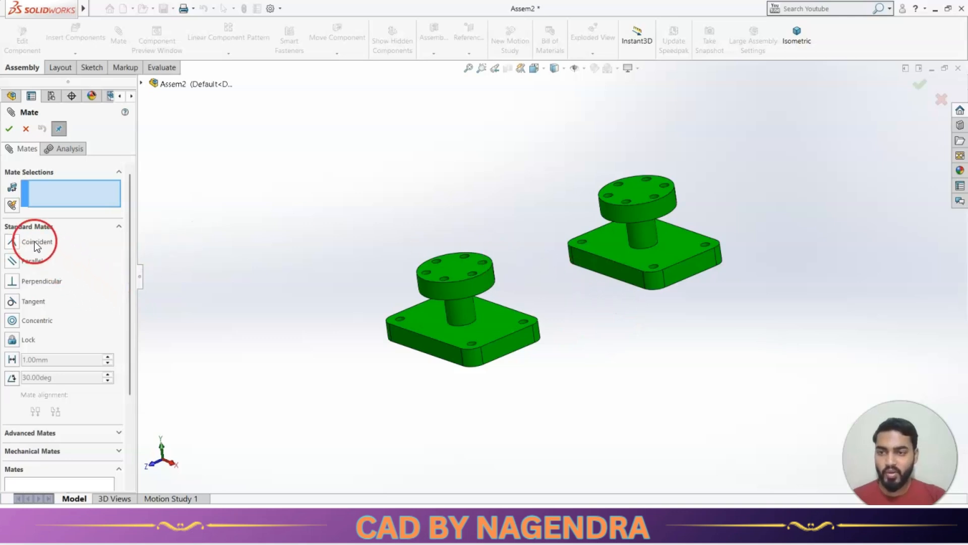
pyautogui.moveTo(637, 306)
pyautogui.mouseDown(button='middle')
pyautogui.moveTo(677, 320)
pyautogui.moveTo(650, 311)
pyautogui.mouseUp(button='middle')
pyautogui.scroll(-2, 604, 304)
pyautogui.moveTo(567, 322); pyautogui.dragTo(527, 332, button='middle')
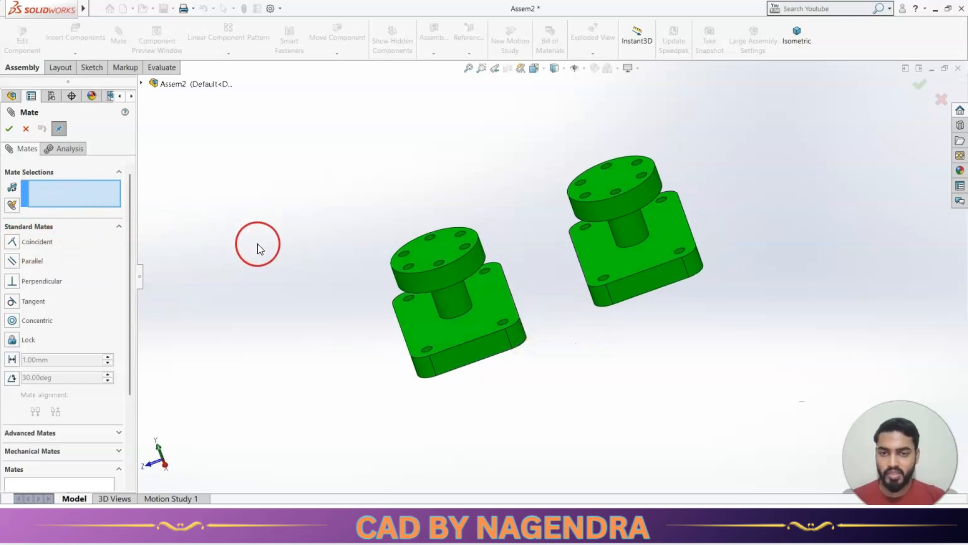
pyautogui.moveTo(257, 244); pyautogui.dragTo(458, 233, button='middle')
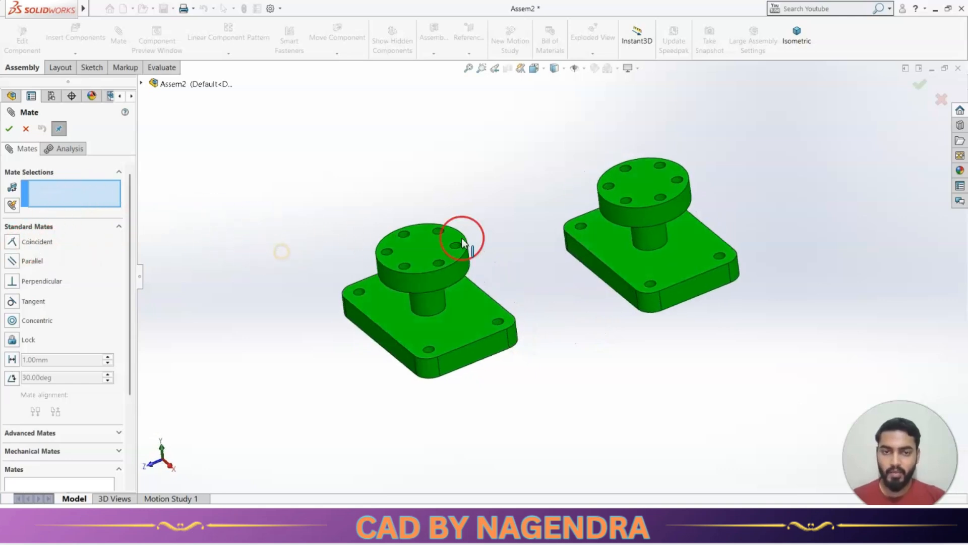
pyautogui.click(419, 249)
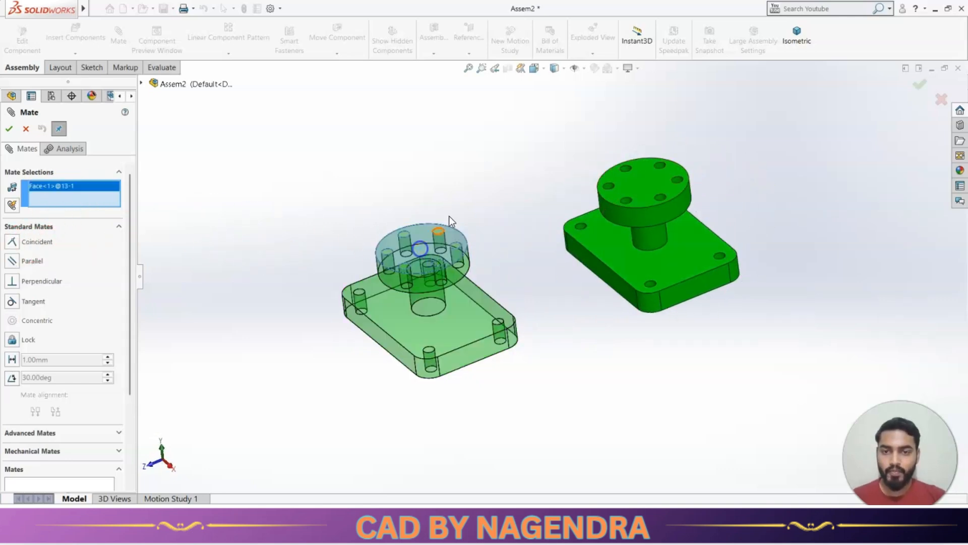
pyautogui.click(654, 181)
pyautogui.moveTo(663, 316)
pyautogui.mouseDown(button='middle')
pyautogui.moveTo(704, 279)
pyautogui.moveTo(725, 307)
pyautogui.moveTo(667, 325)
pyautogui.mouseUp(button='middle')
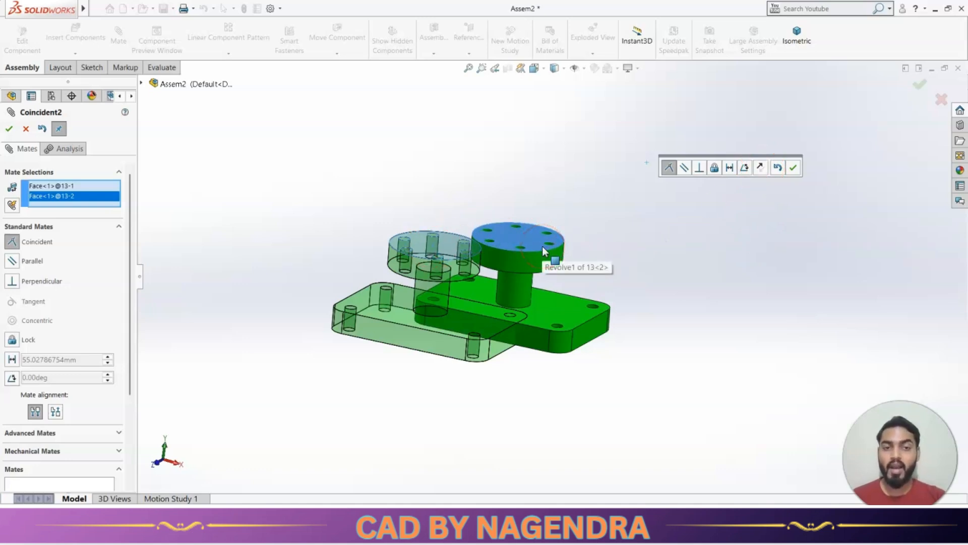
# Flip the coincident mate's alignment back and forth, and accept it with both components facing the same way
pyautogui.click(761, 170)
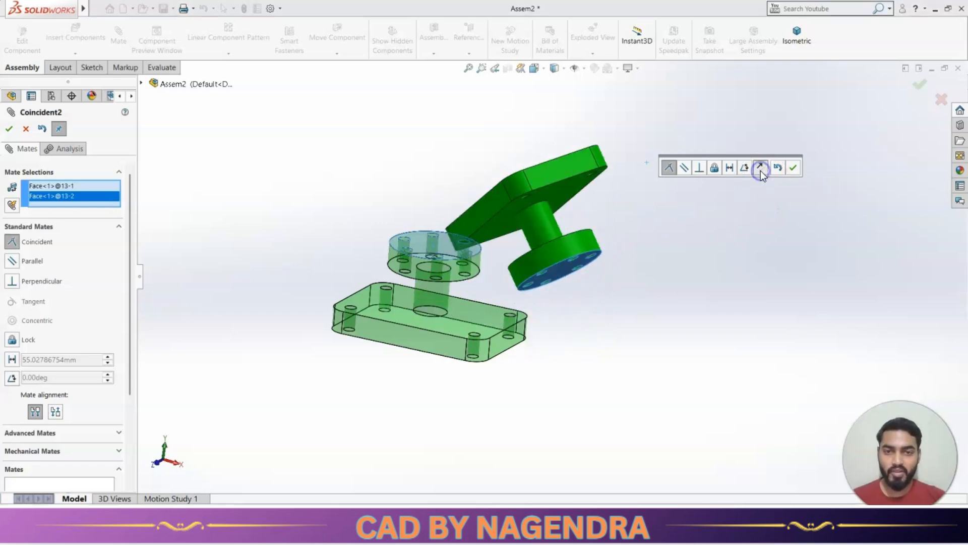
pyautogui.moveTo(680, 307); pyautogui.dragTo(667, 283, button='middle')
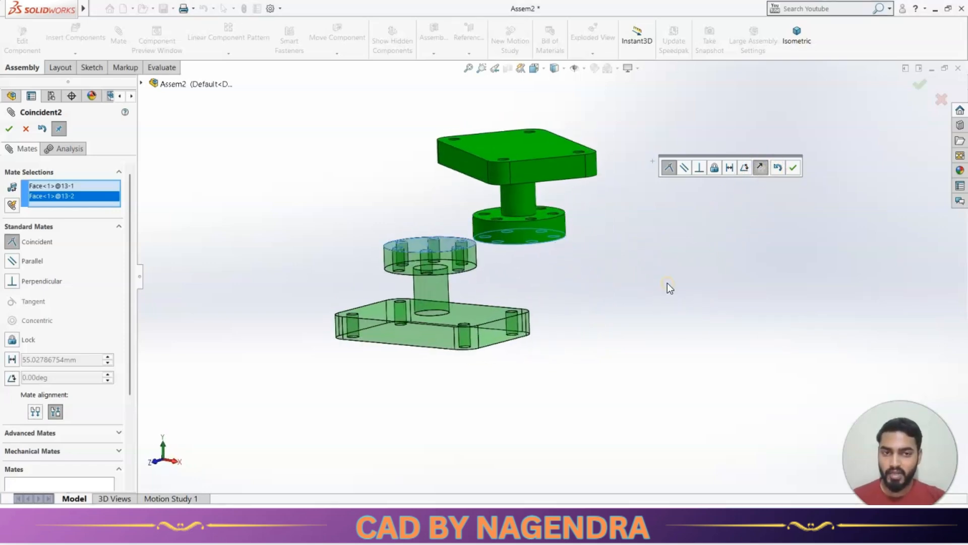
pyautogui.click(759, 170)
pyautogui.click(759, 171)
pyautogui.click(759, 171)
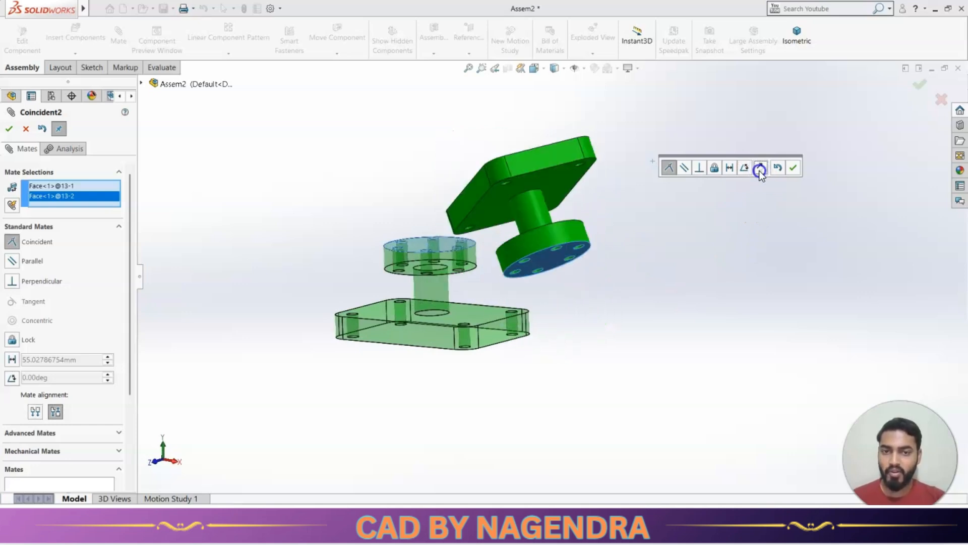
pyautogui.click(794, 169)
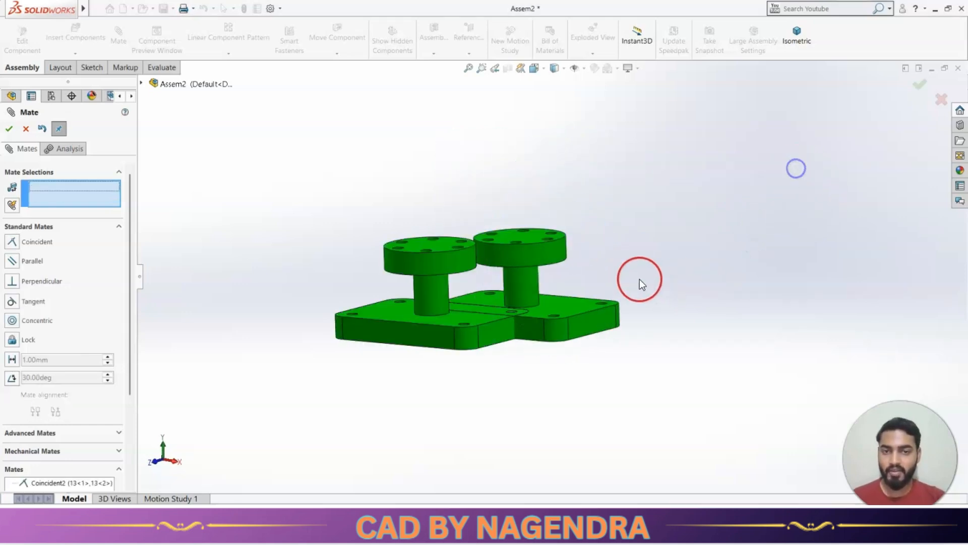
# Leave the Mate command and undo the coincident mate between the two flange tops
pyautogui.click(122, 289)
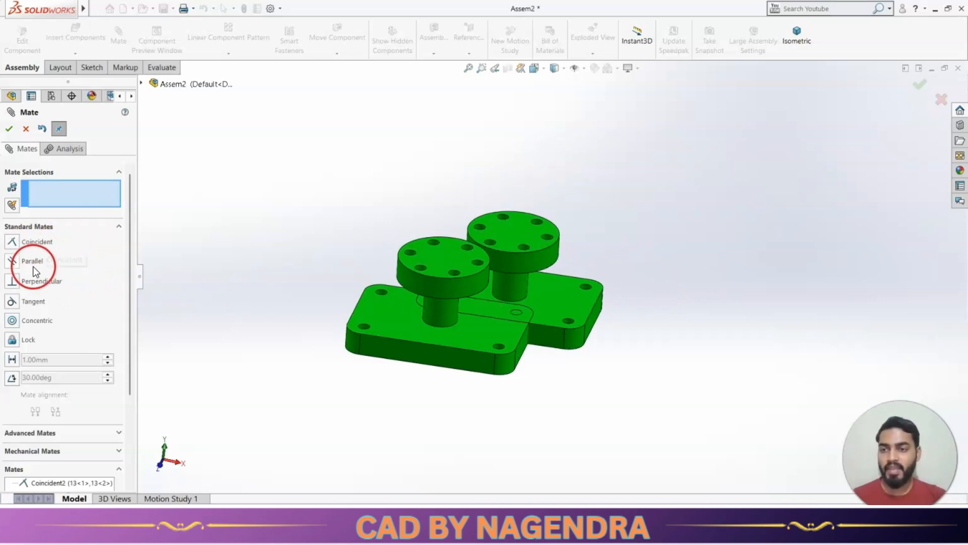
pyautogui.rightClick(274, 243)
pyautogui.moveTo(274, 243); pyautogui.dragTo(533, 261, button='middle')
pyautogui.hotkey('ctrl', 'z')
pyautogui.scroll(1, 613, 294)
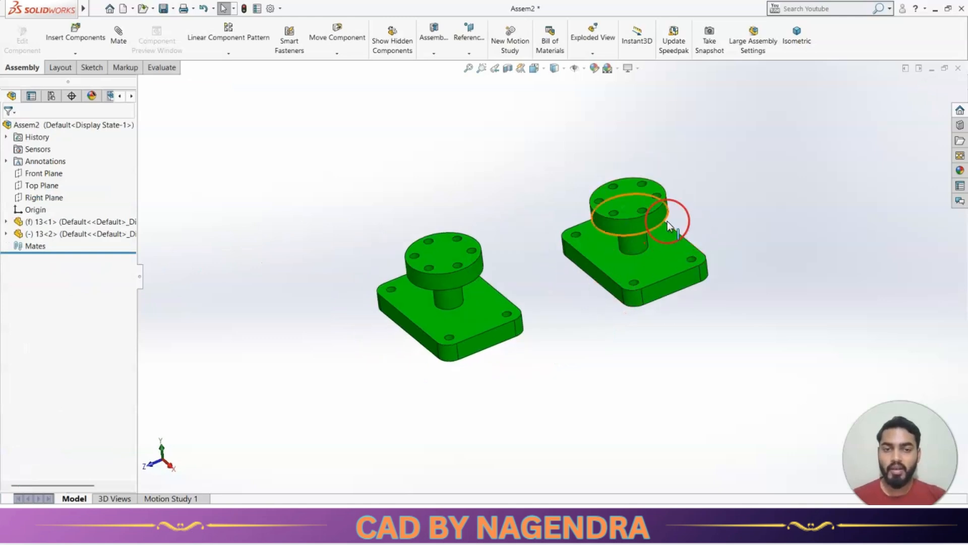
# Move the second component farther away from the fixed one
pyautogui.scroll(-1, 669, 228)
pyautogui.moveTo(620, 204); pyautogui.dragTo(684, 224)
pyautogui.moveTo(639, 286); pyautogui.dragTo(666, 216, button='middle')
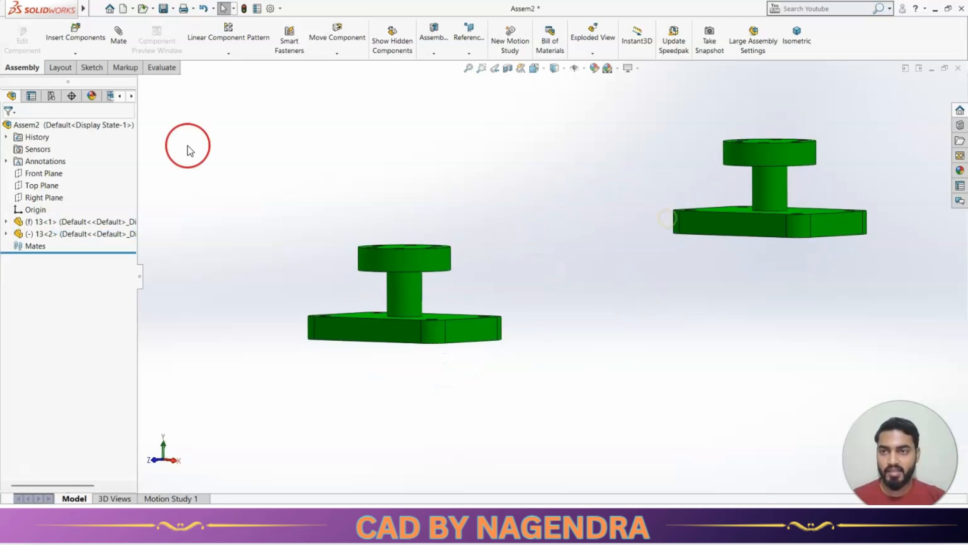
# Set up a parallel mate between the fixed component's base-plate end face and the long side face of the second component's base plate
pyautogui.click(118, 45)
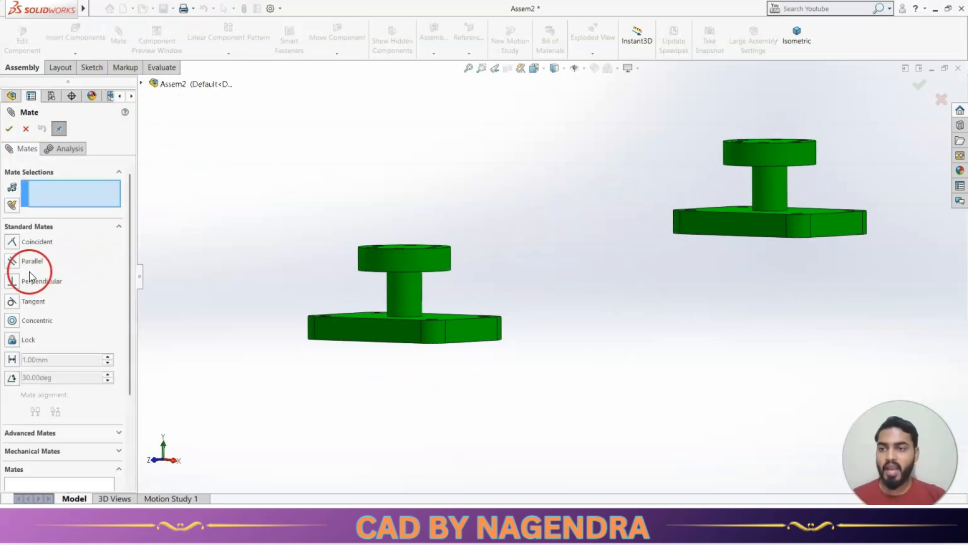
pyautogui.moveTo(503, 282); pyautogui.dragTo(512, 327, button='middle')
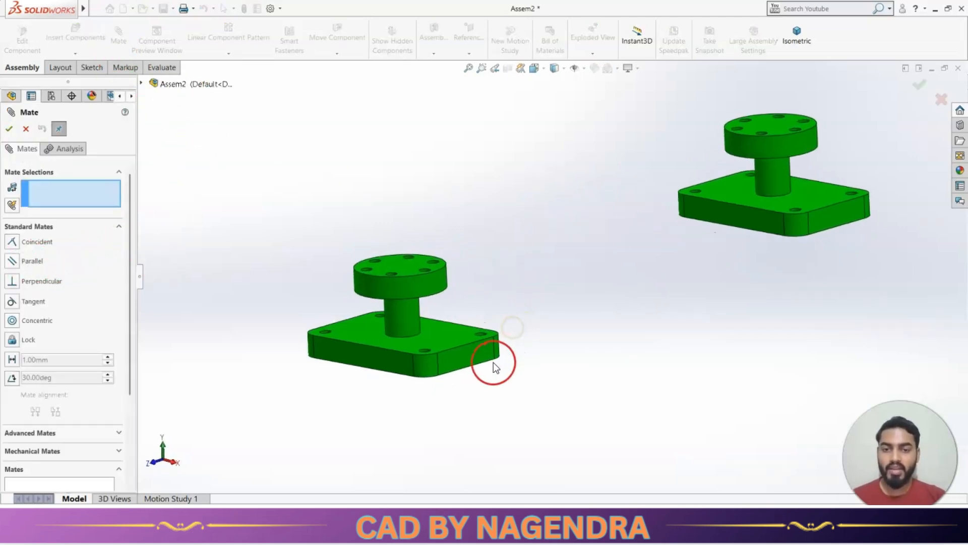
pyautogui.click(463, 352)
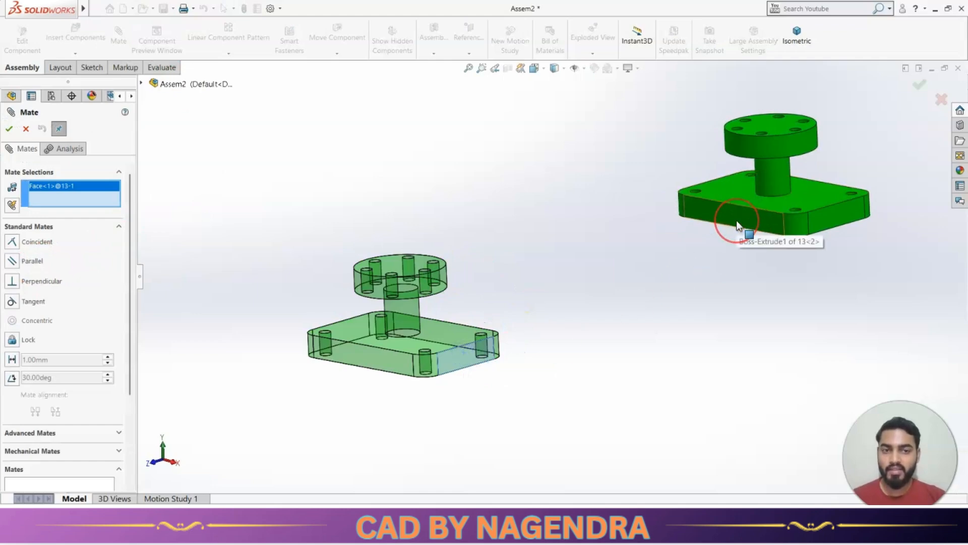
pyautogui.click(694, 327)
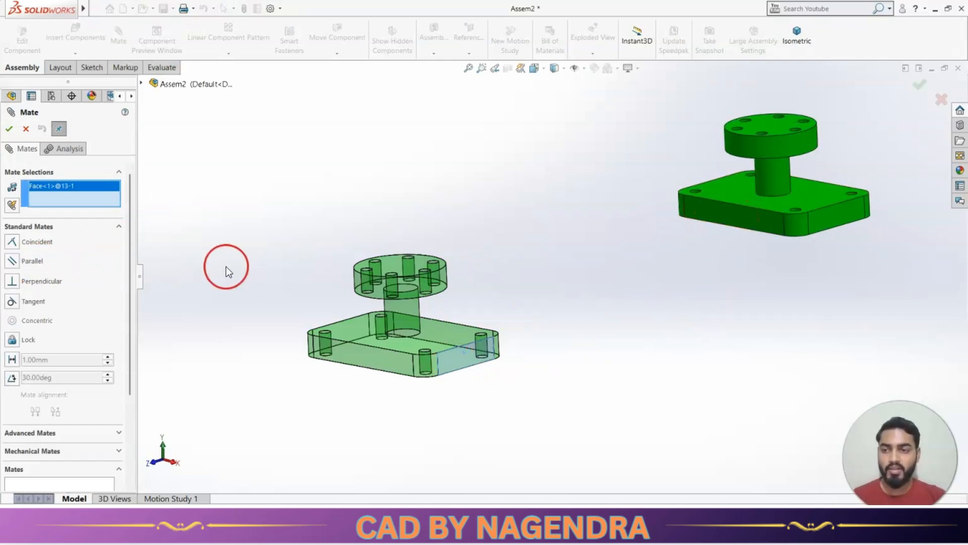
pyautogui.click(36, 264)
pyautogui.click(725, 219)
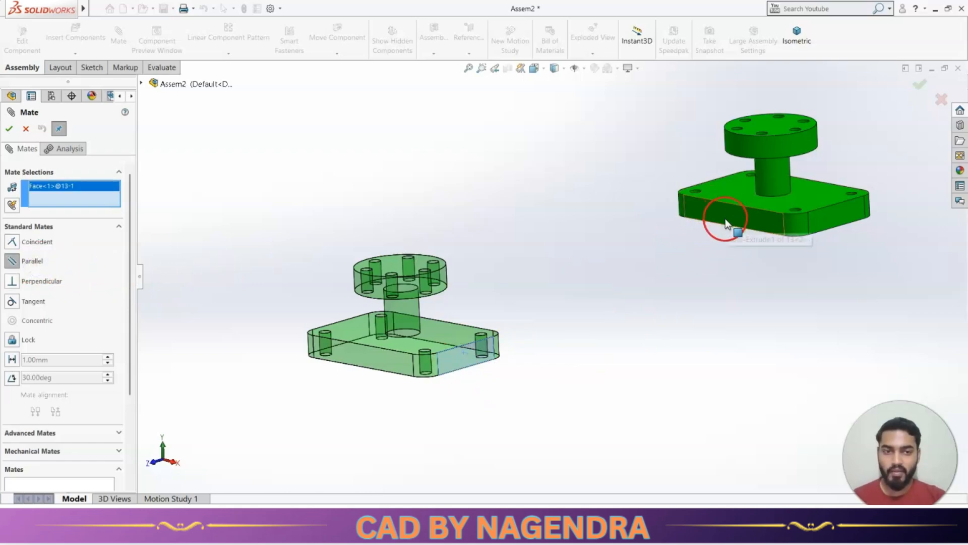
pyautogui.click(725, 219)
pyautogui.moveTo(613, 370); pyautogui.dragTo(647, 413, button='middle')
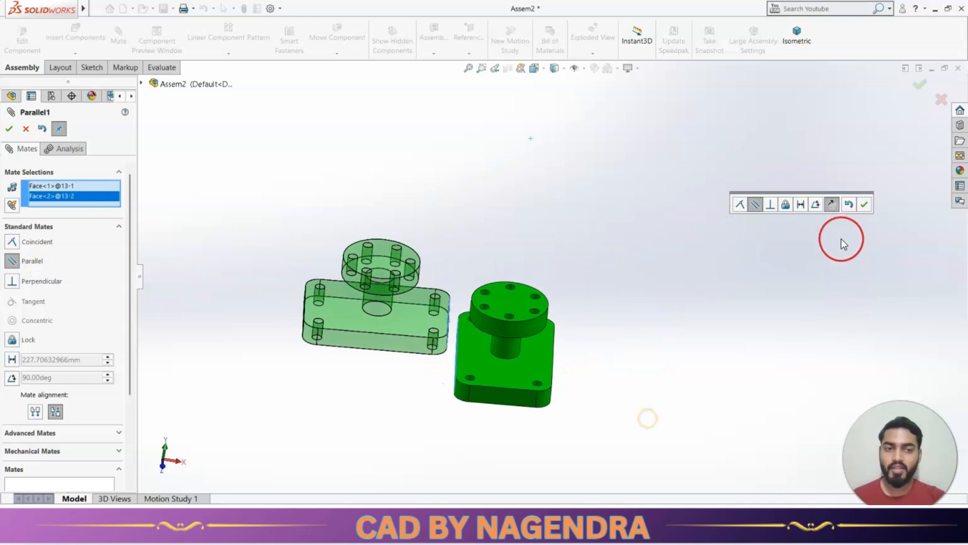
# Flip the parallel mate's alignment and discard the mate without accepting it
pyautogui.click(832, 208)
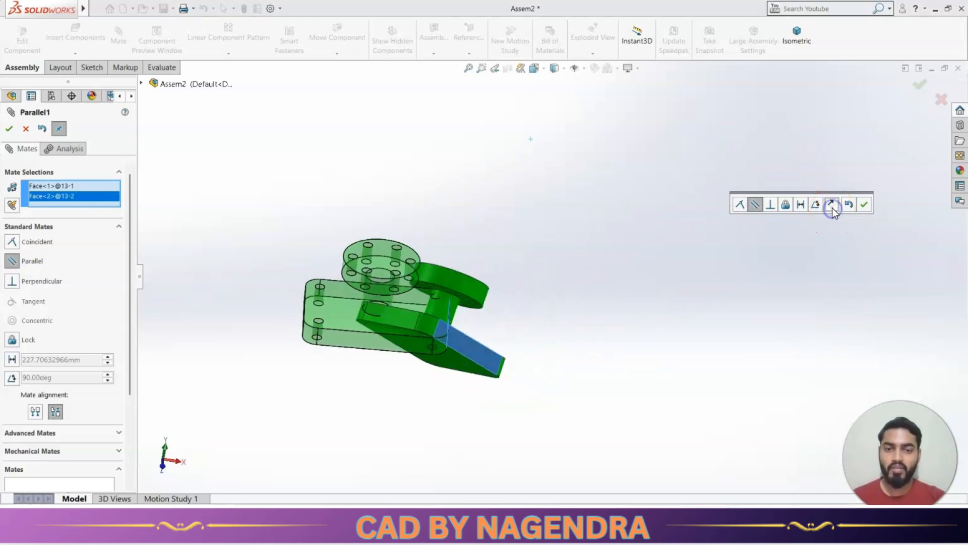
pyautogui.moveTo(722, 337); pyautogui.dragTo(681, 343, button='middle')
pyautogui.hotkey('ctrl', 'z')
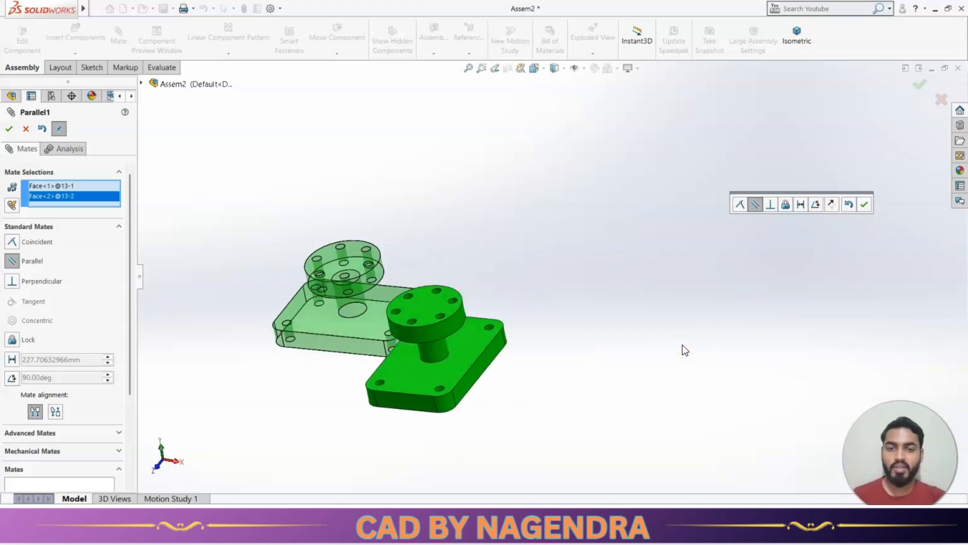
pyautogui.press('Escape')
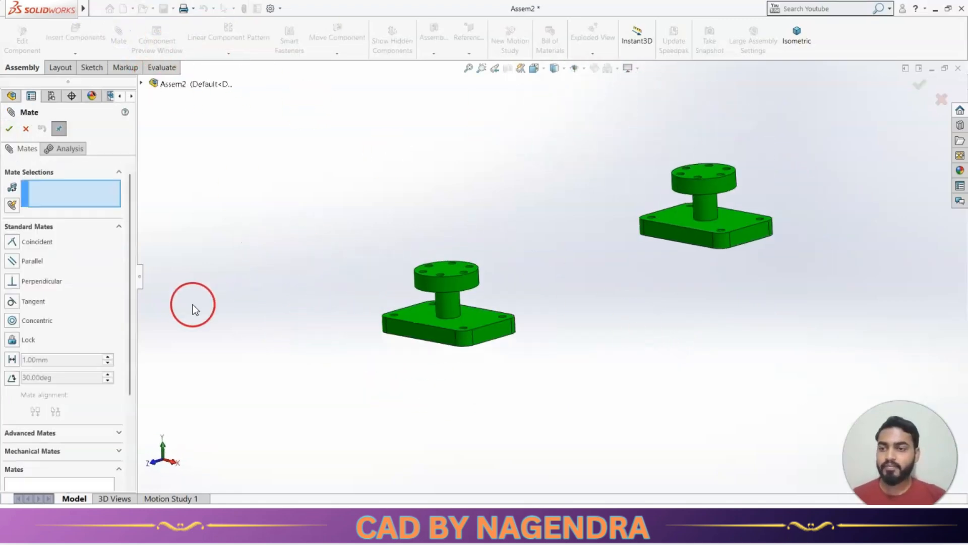
# Try a perpendicular mate between the end faces of the two components' base plates, and cancel it
pyautogui.click(26, 281)
pyautogui.scroll(-4, 507, 304)
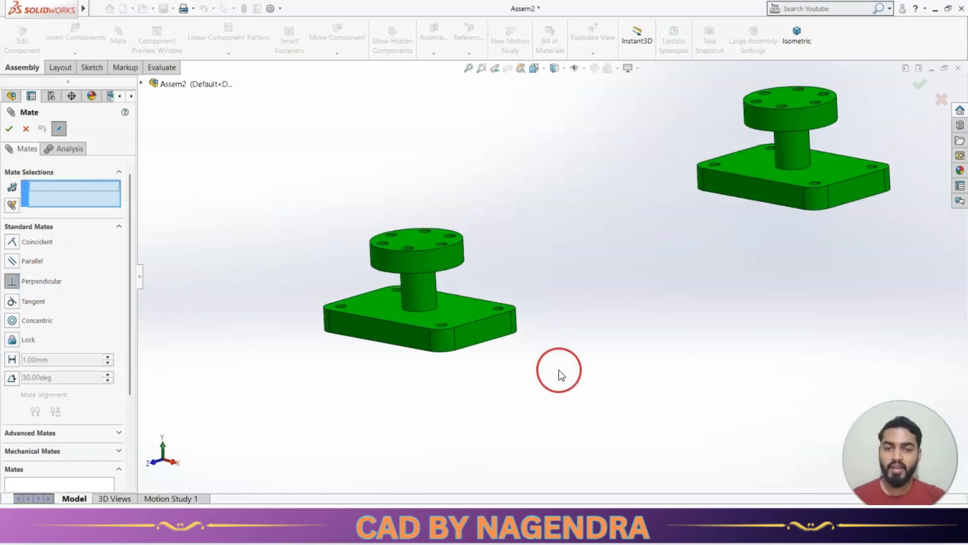
pyautogui.click(478, 340)
pyautogui.scroll(2, 555, 363)
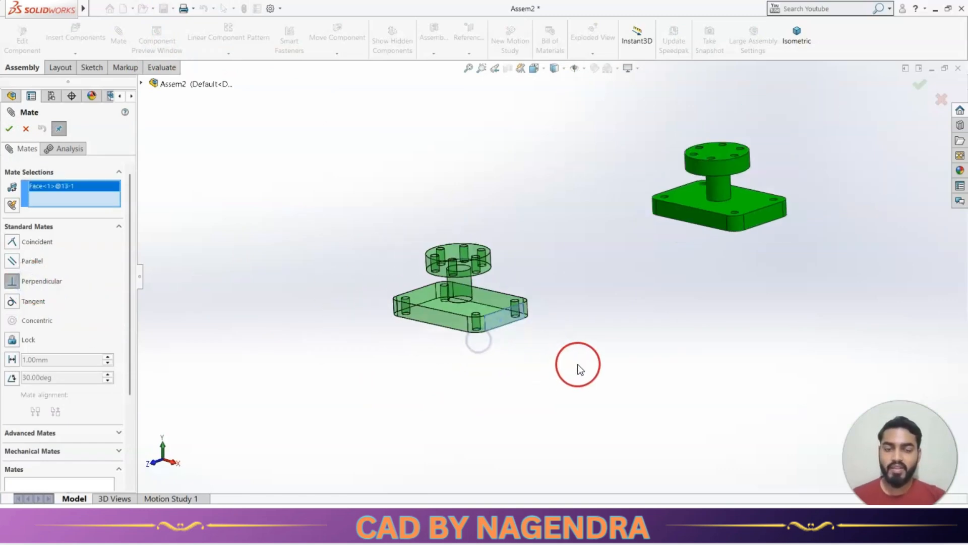
pyautogui.moveTo(687, 274)
pyautogui.mouseDown(button='middle')
pyautogui.moveTo(709, 273)
pyautogui.moveTo(694, 262)
pyautogui.moveTo(702, 283)
pyautogui.mouseUp(button='middle')
pyautogui.click(768, 223)
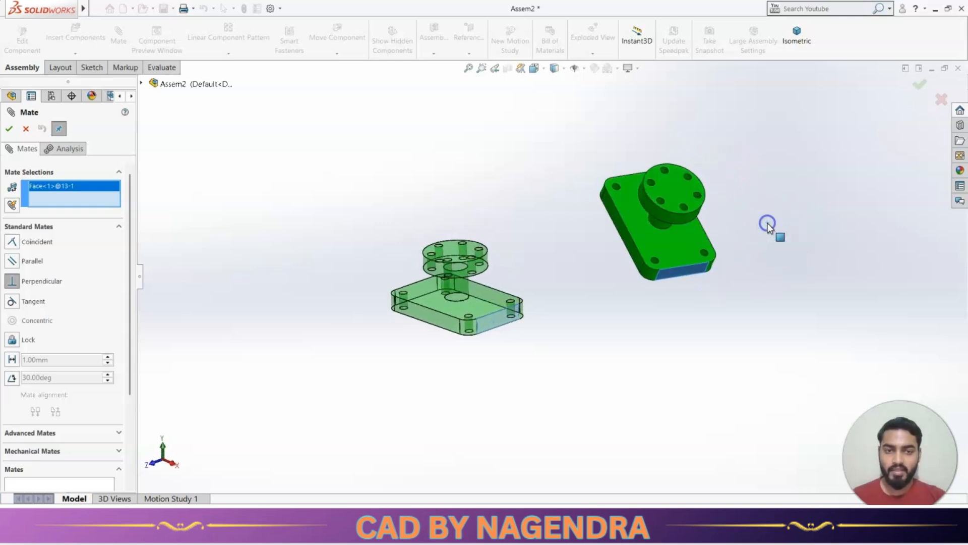
pyautogui.moveTo(662, 316); pyautogui.dragTo(663, 403, button='middle')
pyautogui.moveTo(641, 392); pyautogui.dragTo(629, 408, button='middle')
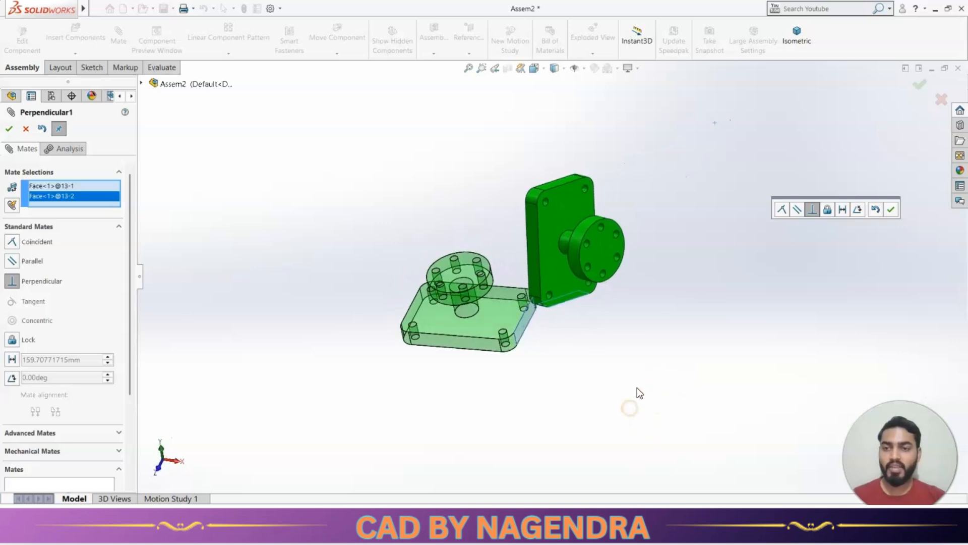
pyautogui.press('Escape')
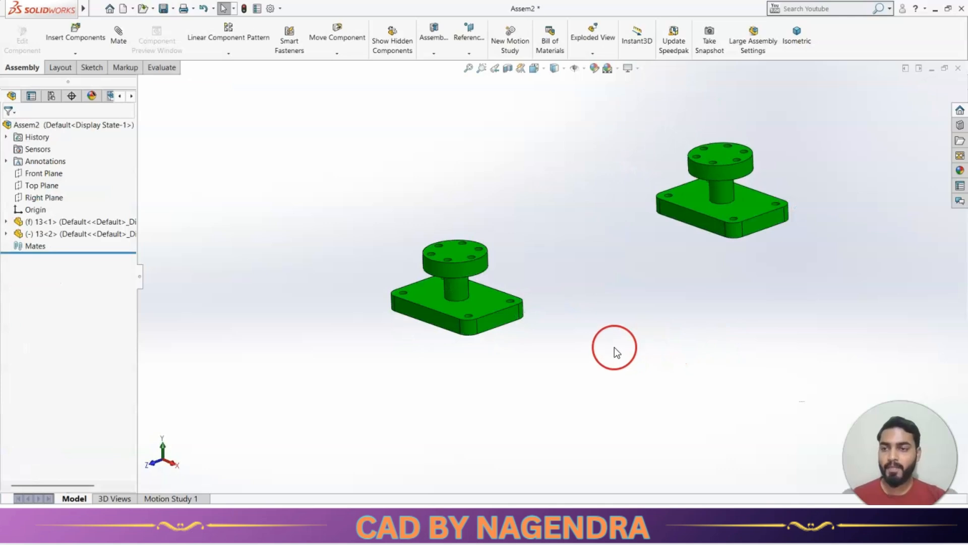
# Add a tangent mate between the fixed component's cylindrical flange face and the long side face of the second component's base plate
pyautogui.click(121, 38)
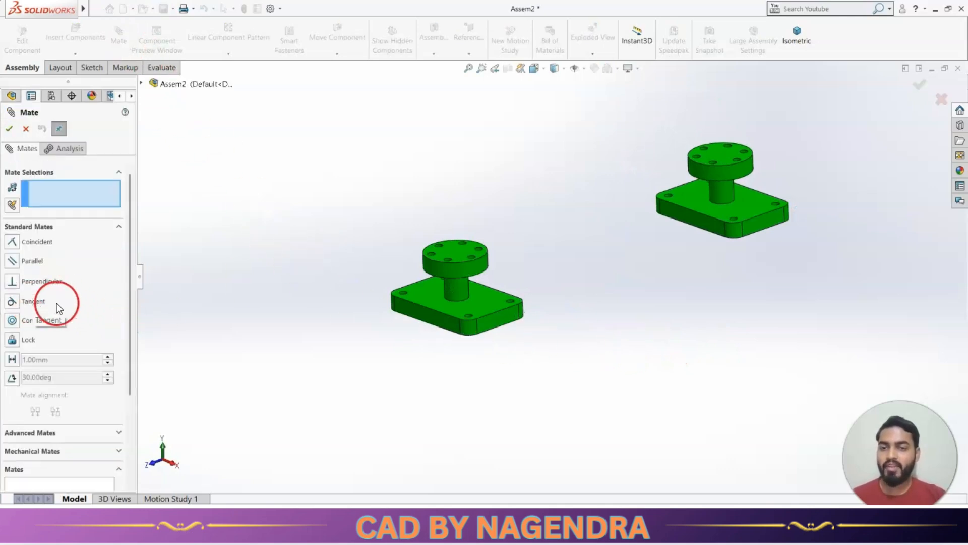
pyautogui.scroll(-3, 511, 283)
pyautogui.click(467, 254)
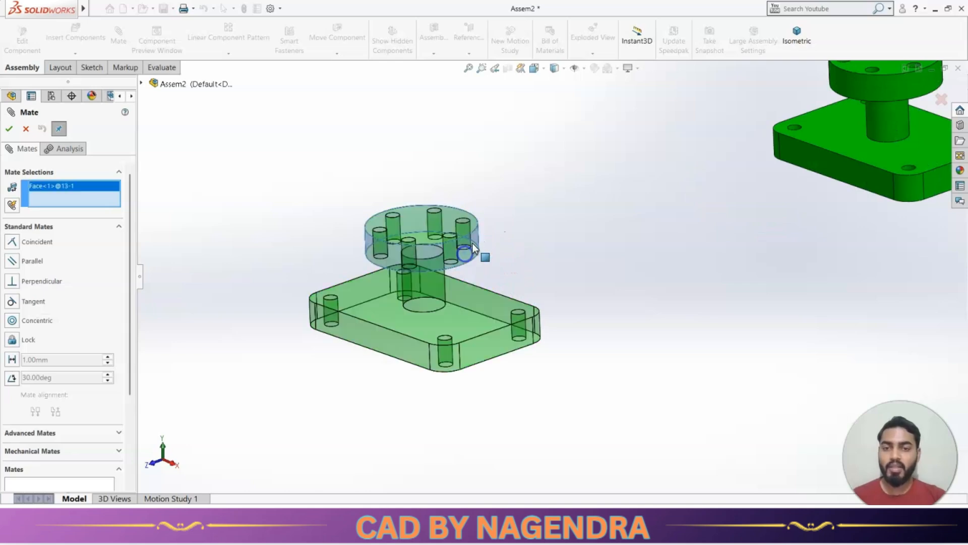
pyautogui.scroll(3, 540, 320)
pyautogui.click(37, 301)
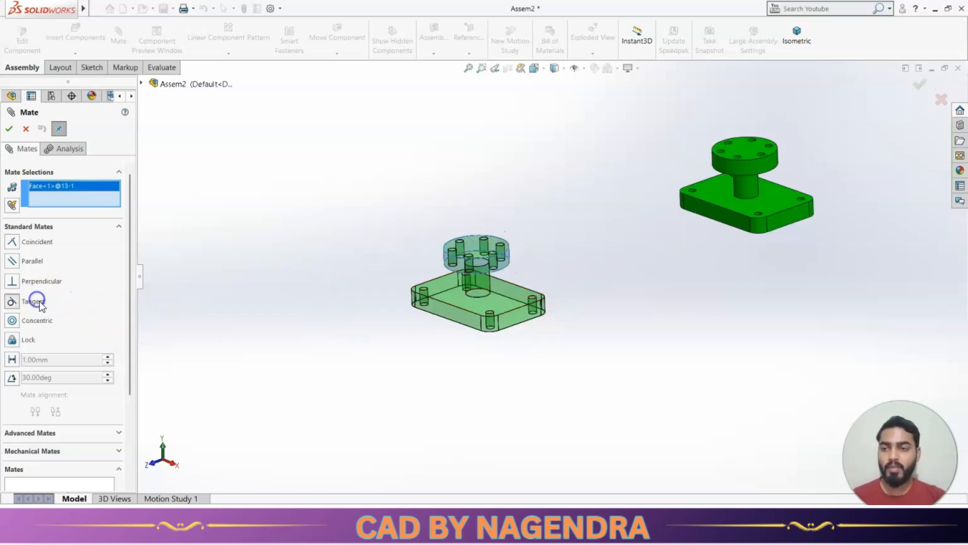
pyautogui.scroll(-2, 612, 191)
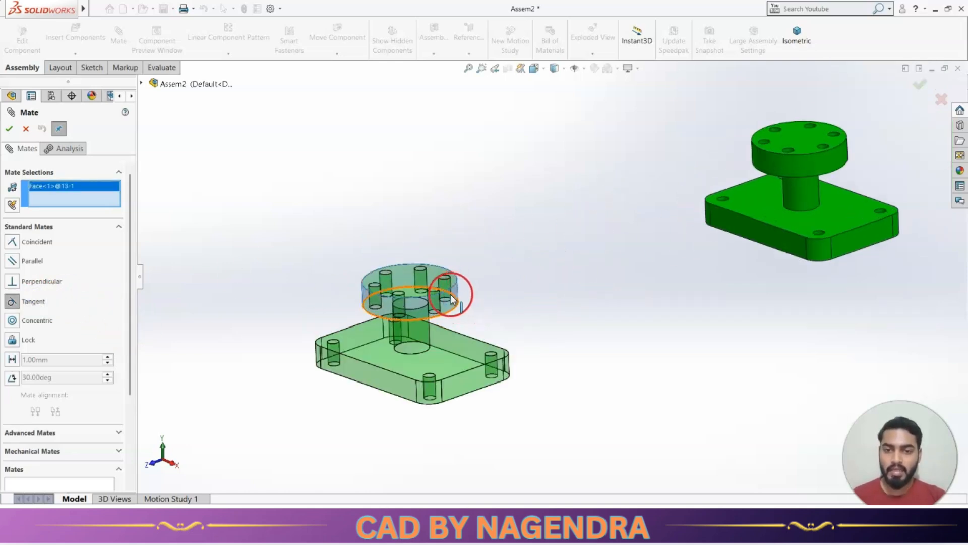
pyautogui.click(750, 228)
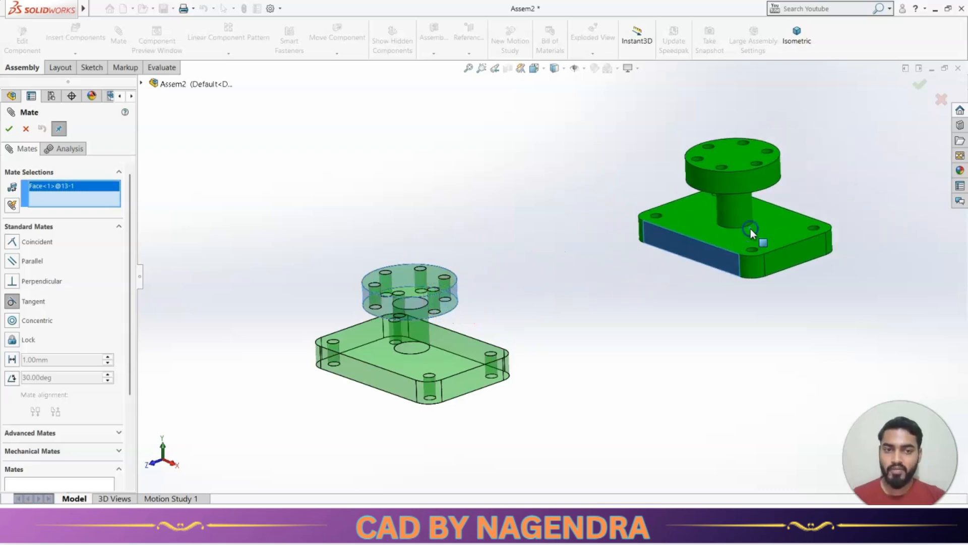
pyautogui.click(845, 222)
pyautogui.moveTo(746, 308); pyautogui.dragTo(725, 315, button='middle')
pyautogui.moveTo(562, 310); pyautogui.dragTo(626, 348, button='middle')
# Undo the tangent mate between the flange and the base plate, and leave the Mate command
pyautogui.hotkey('ctrl', 'z')
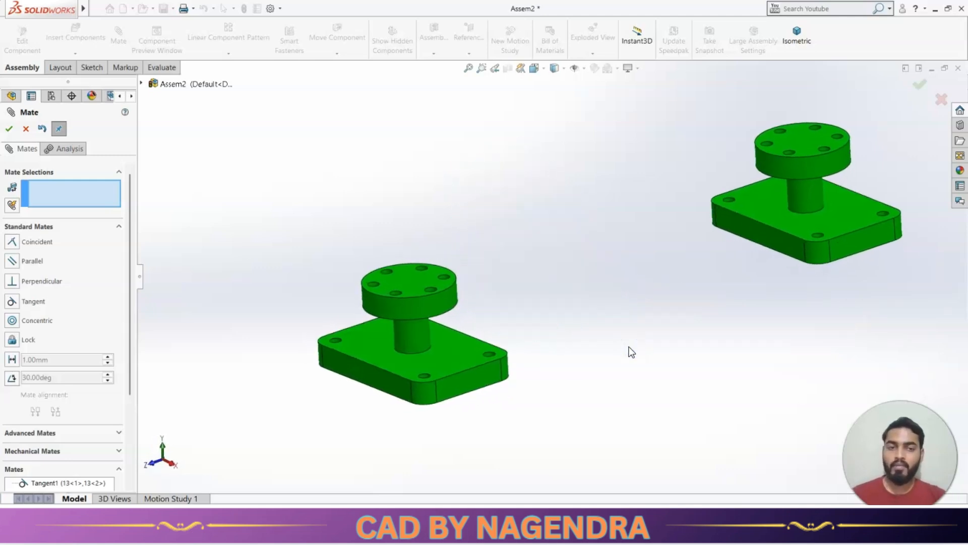
pyautogui.click(614, 325)
pyautogui.press('Escape')
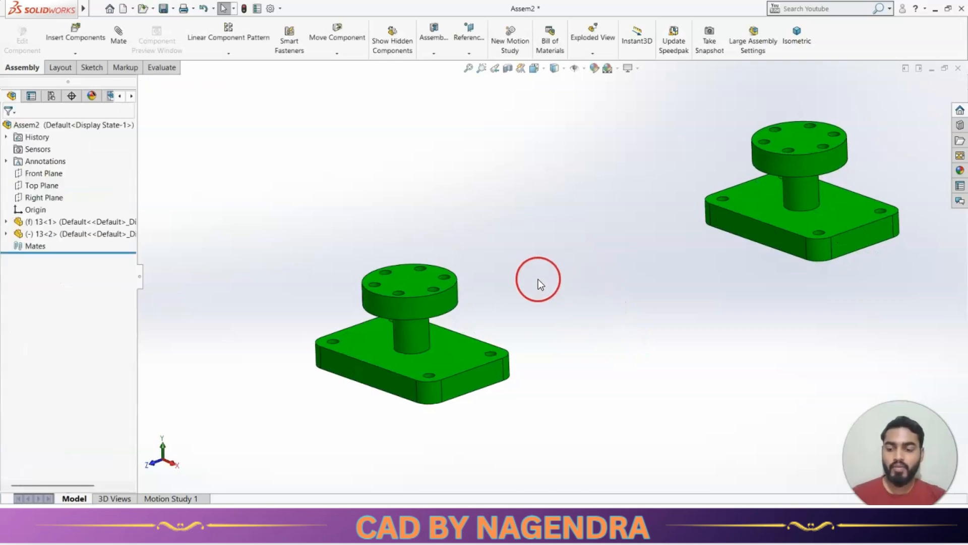
# Add a concentric mate between matching bolt holes in the two components' round flanges
pyautogui.moveTo(537, 279); pyautogui.dragTo(543, 248, button='middle')
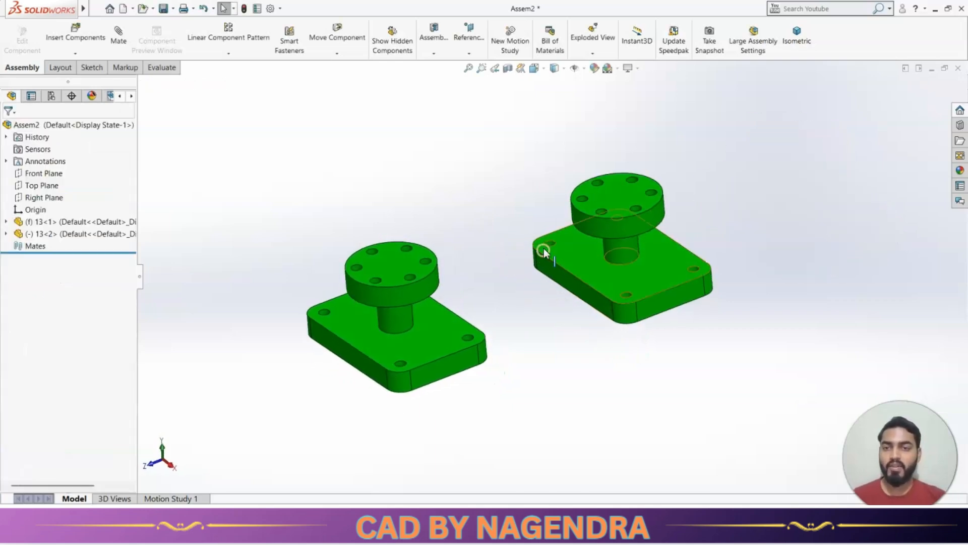
pyautogui.click(120, 41)
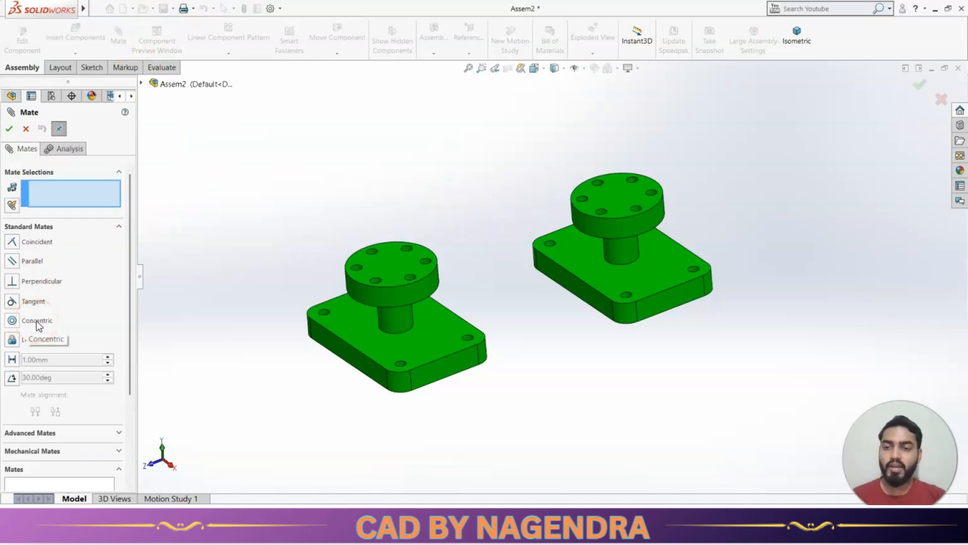
pyautogui.scroll(-5, 450, 269)
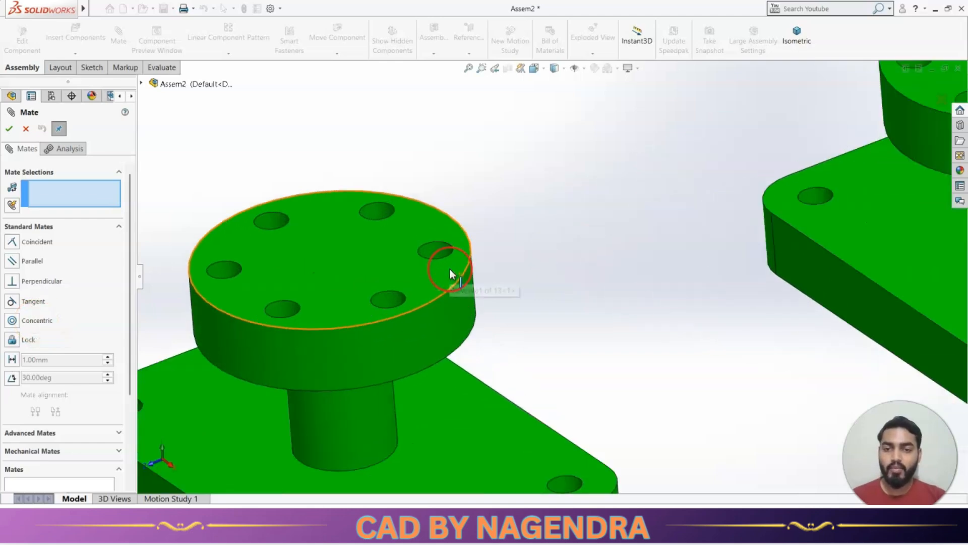
pyautogui.scroll(3, 557, 283)
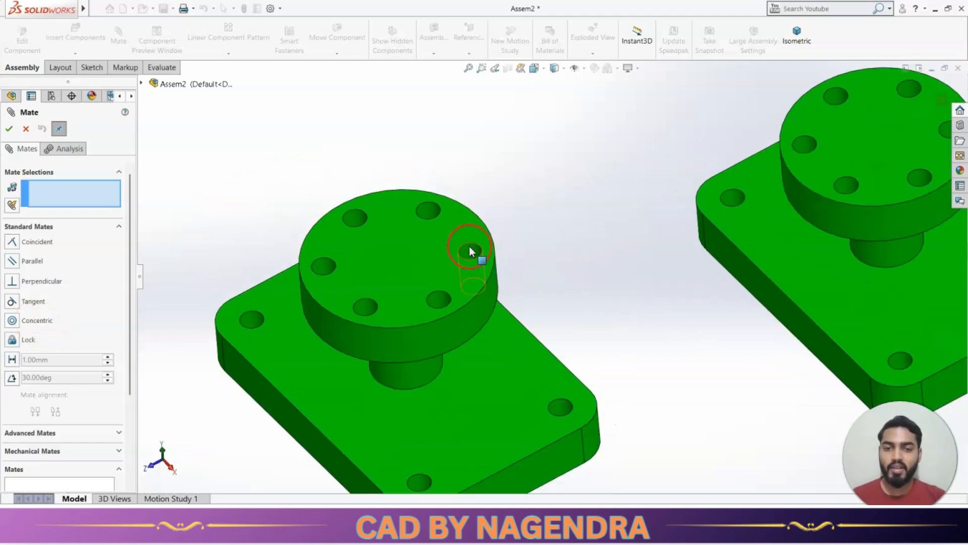
pyautogui.scroll(3, 609, 213)
pyautogui.scroll(-3, 773, 193)
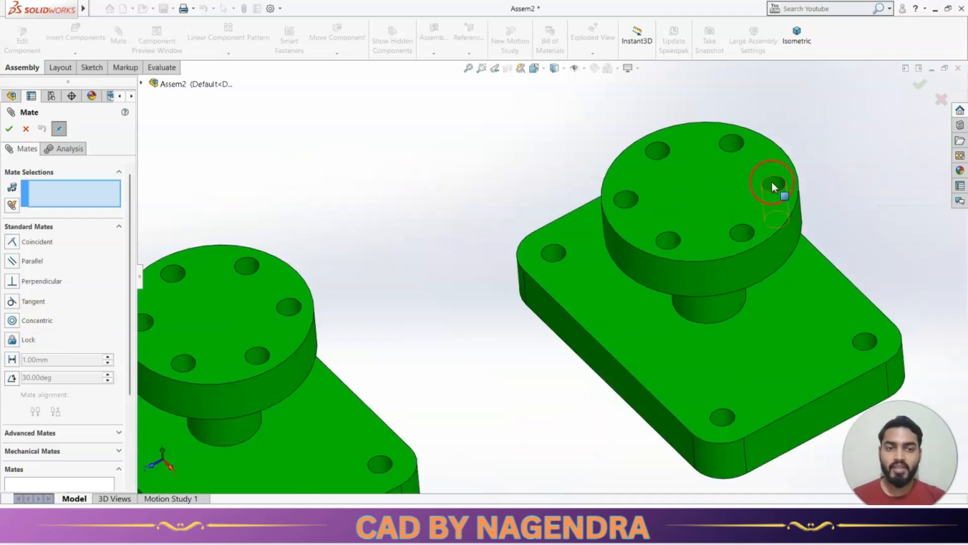
pyautogui.scroll(3, 771, 181)
pyautogui.click(39, 322)
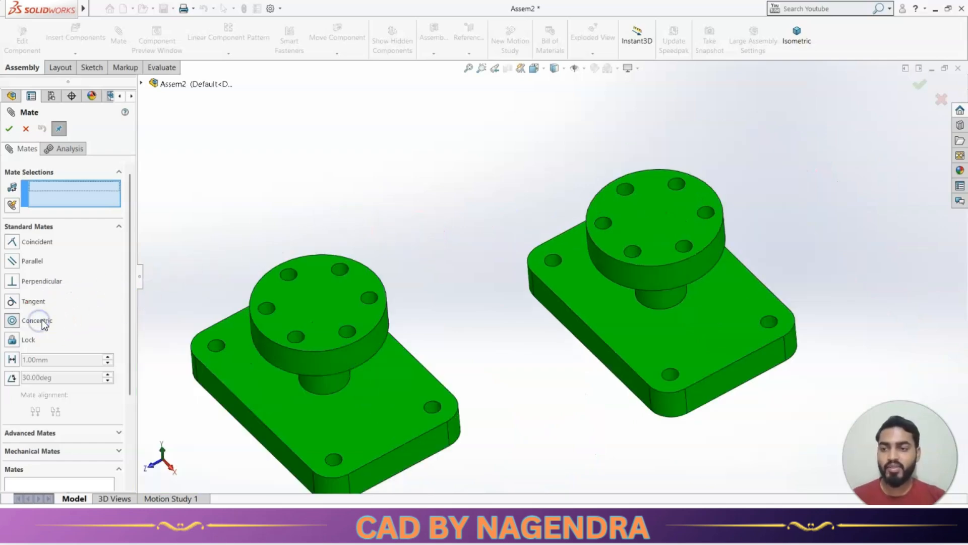
pyautogui.click(370, 296)
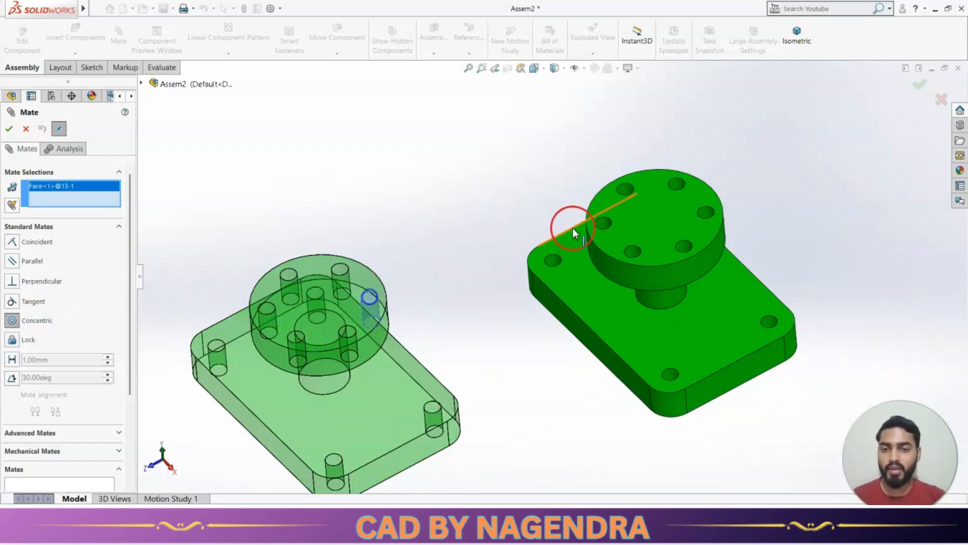
pyautogui.click(710, 213)
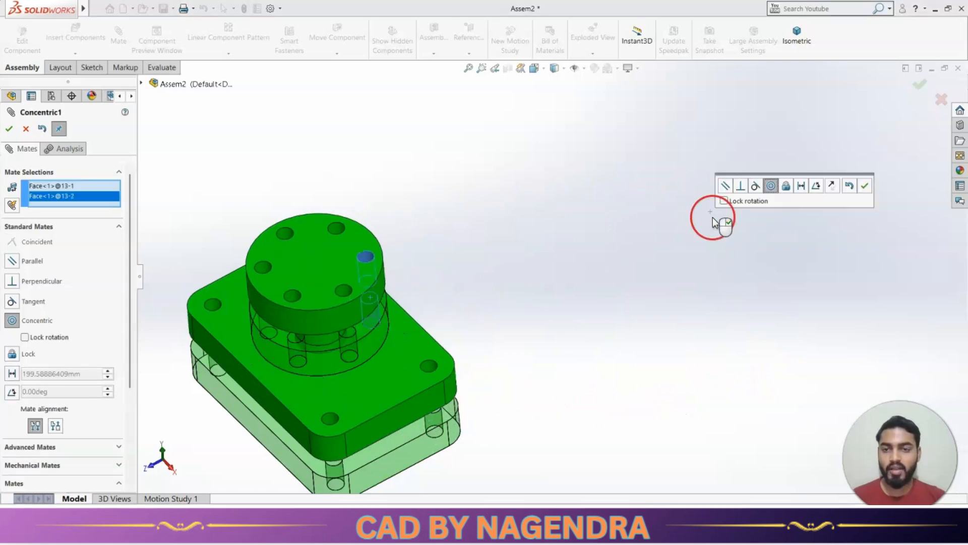
pyautogui.click(864, 187)
pyautogui.moveTo(629, 233); pyautogui.dragTo(484, 210, button='middle')
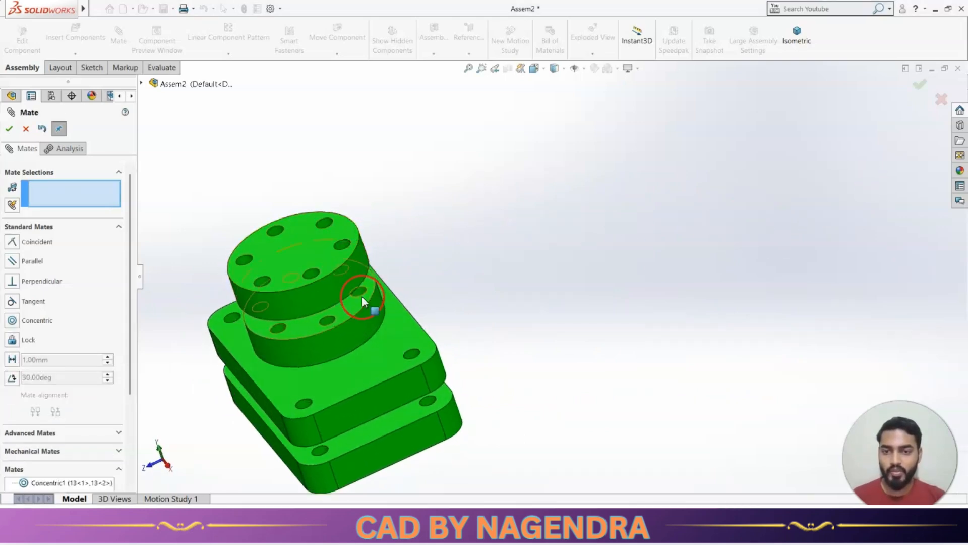
# Leave the Mate command and undo the concentric mate between the two flange holes
pyautogui.click(57, 320)
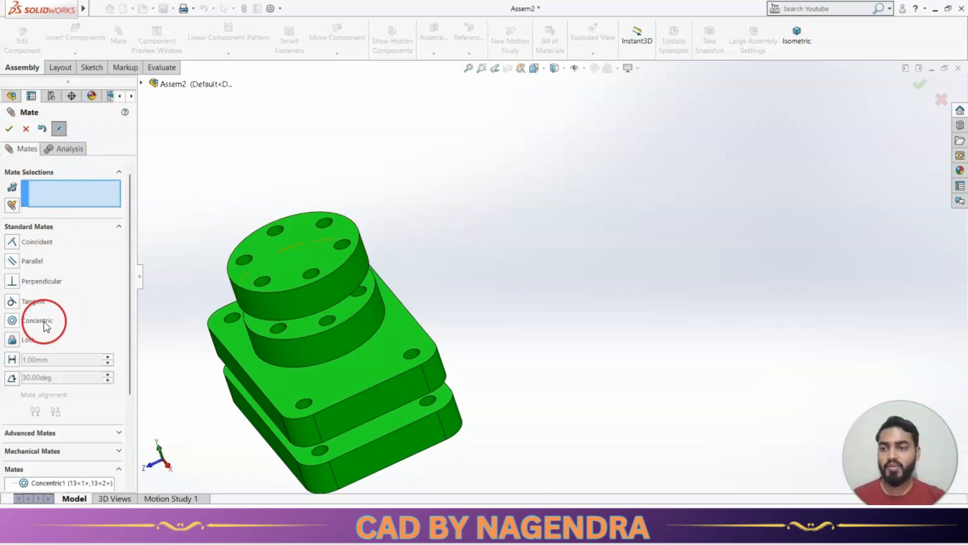
pyautogui.click(18, 339)
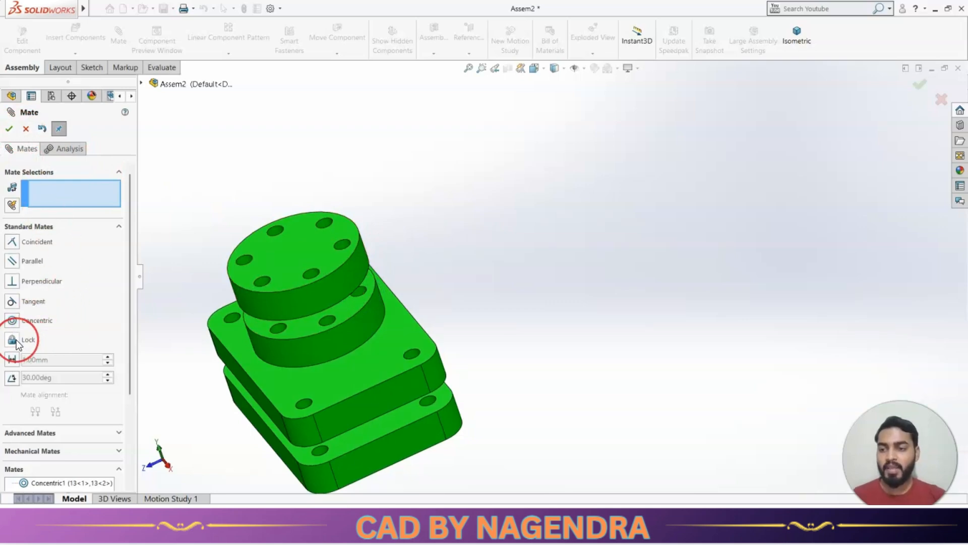
pyautogui.moveTo(389, 295); pyautogui.dragTo(545, 267, button='middle')
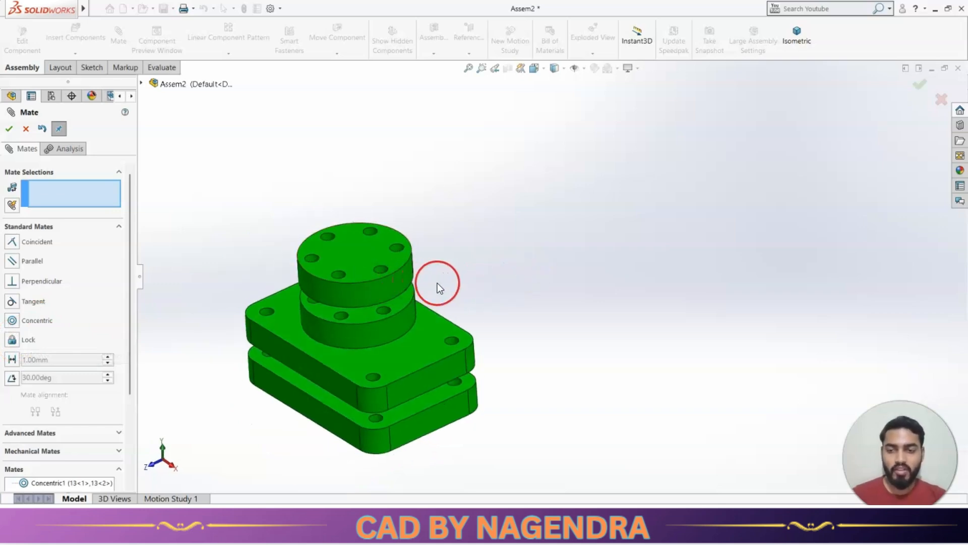
pyautogui.press('Escape')
pyautogui.scroll(-2, 465, 271)
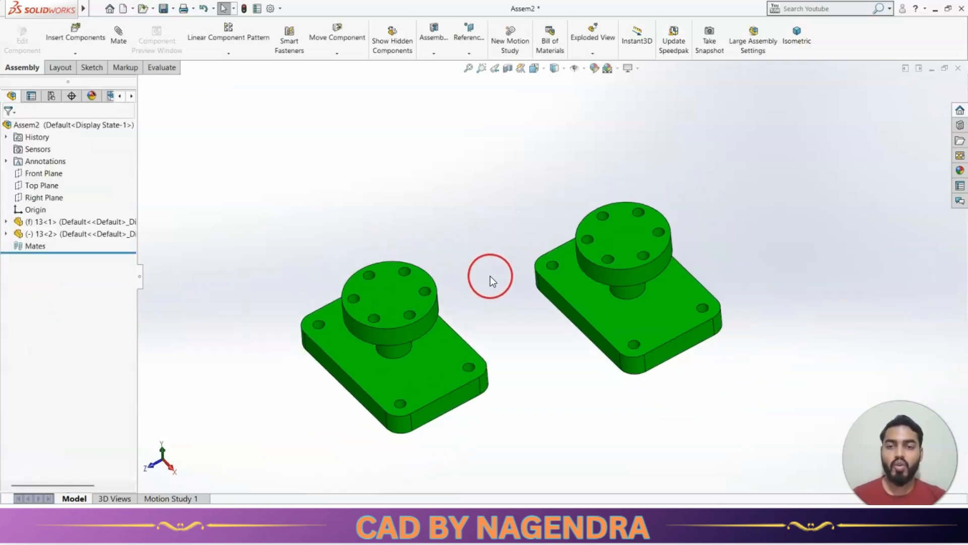
pyautogui.moveTo(490, 277); pyautogui.dragTo(492, 249, button='middle')
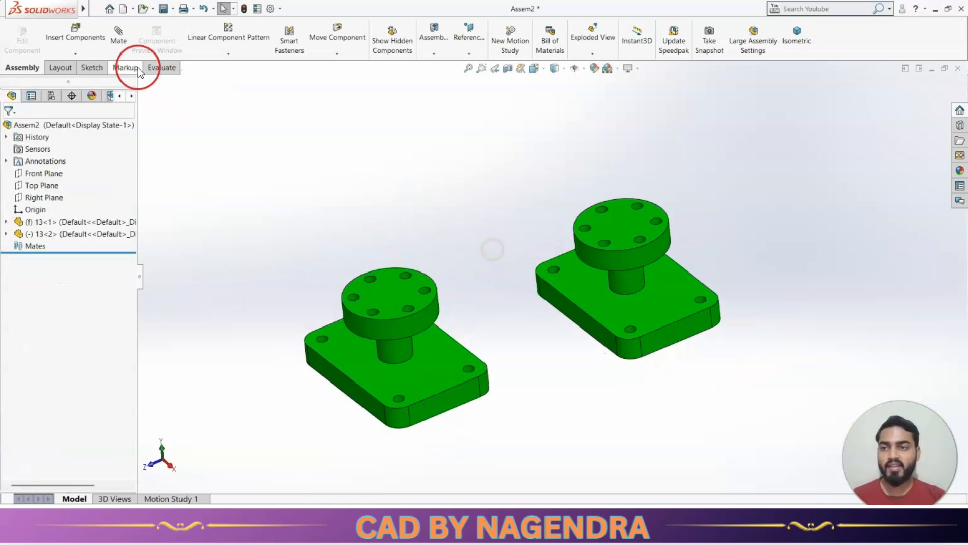
# Add a 25 mm distance mate between the facing long side faces of the two components' base plates
pyautogui.click(121, 47)
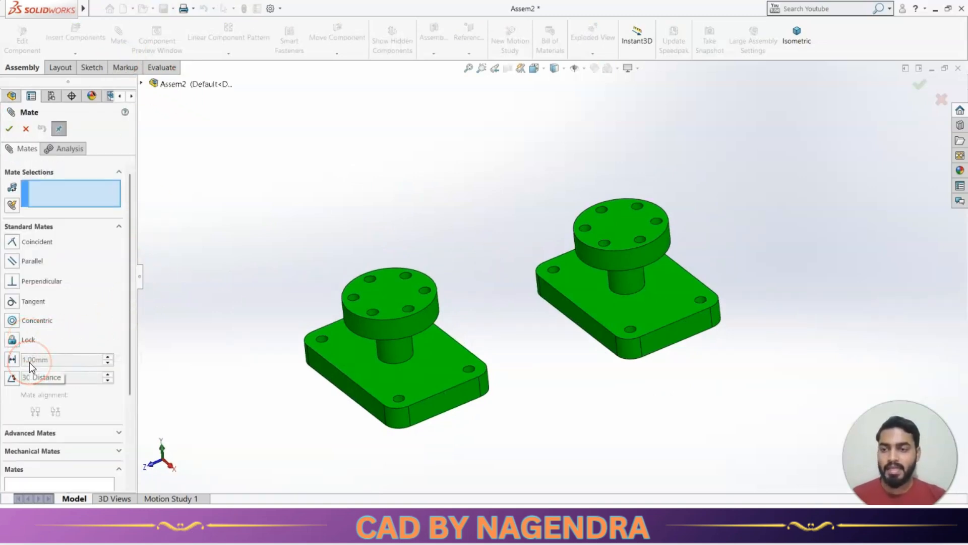
pyautogui.moveTo(669, 356); pyautogui.dragTo(664, 354, button='middle')
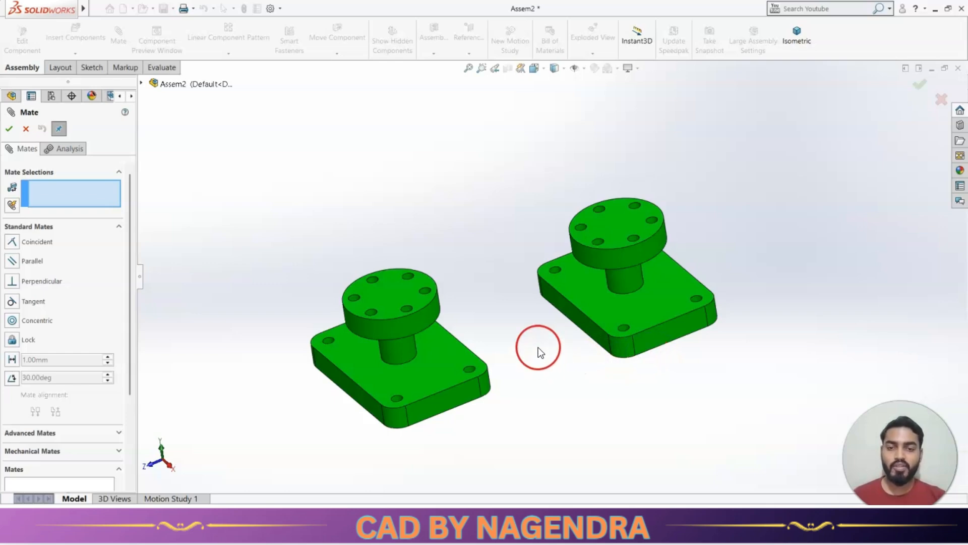
pyautogui.moveTo(538, 347)
pyautogui.mouseDown(button='middle')
pyautogui.moveTo(510, 335)
pyautogui.moveTo(529, 339)
pyautogui.mouseUp(button='middle')
pyautogui.click(12, 360)
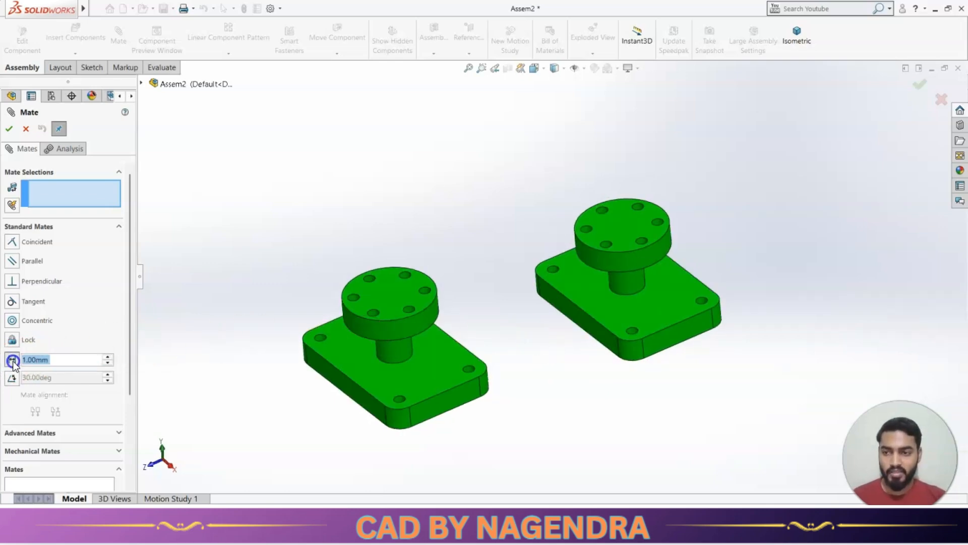
pyautogui.click(579, 320)
pyautogui.moveTo(567, 346); pyautogui.dragTo(535, 369, button='middle')
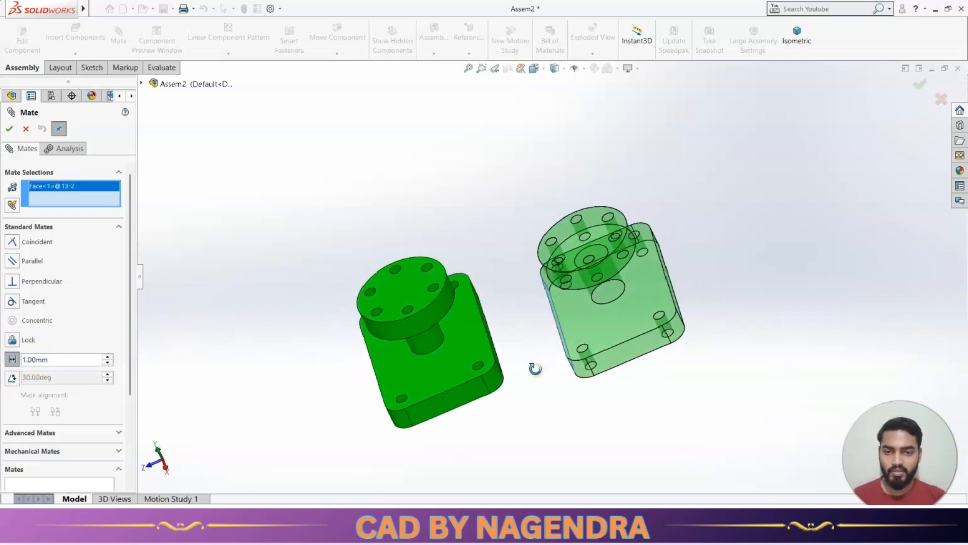
pyautogui.click(505, 337)
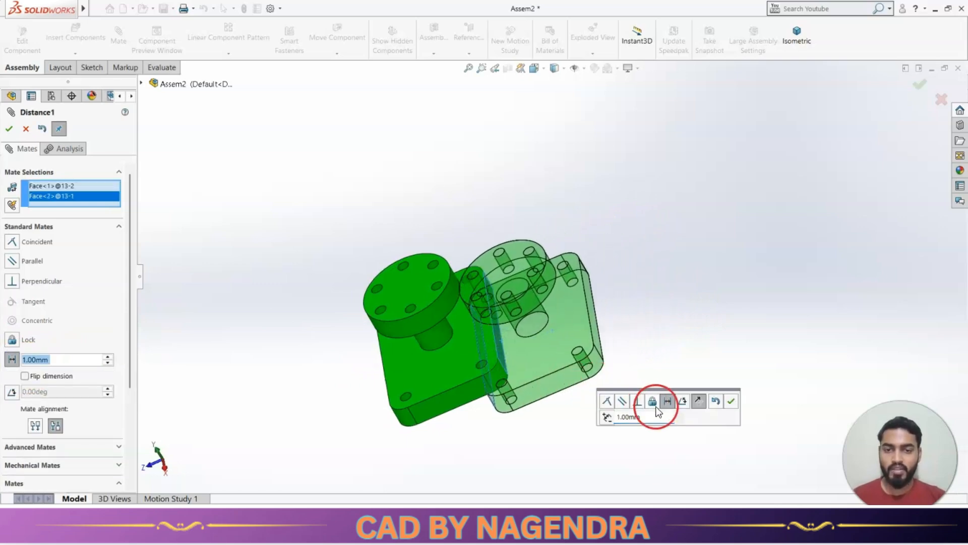
pyautogui.click(642, 418)
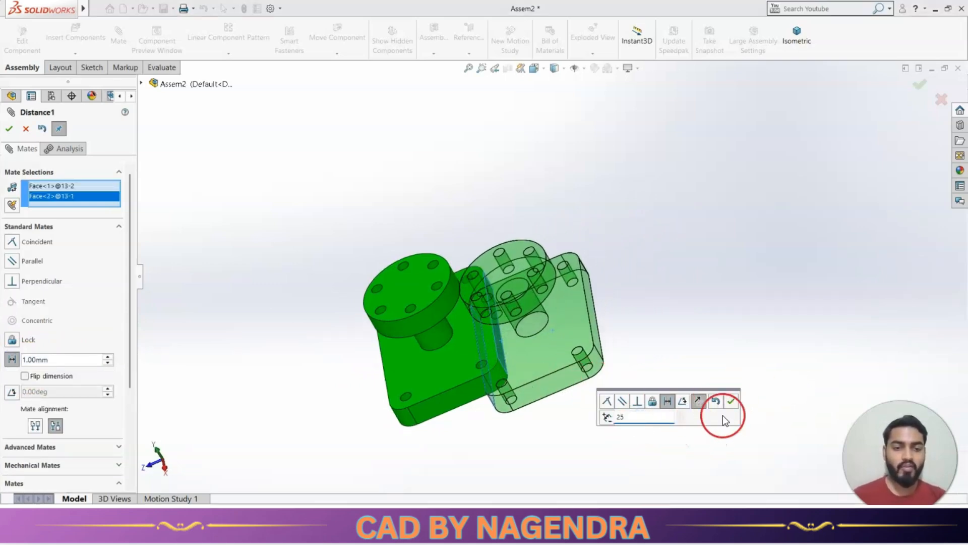
pyautogui.click(731, 400)
pyautogui.moveTo(545, 347); pyautogui.dragTo(508, 287, button='middle')
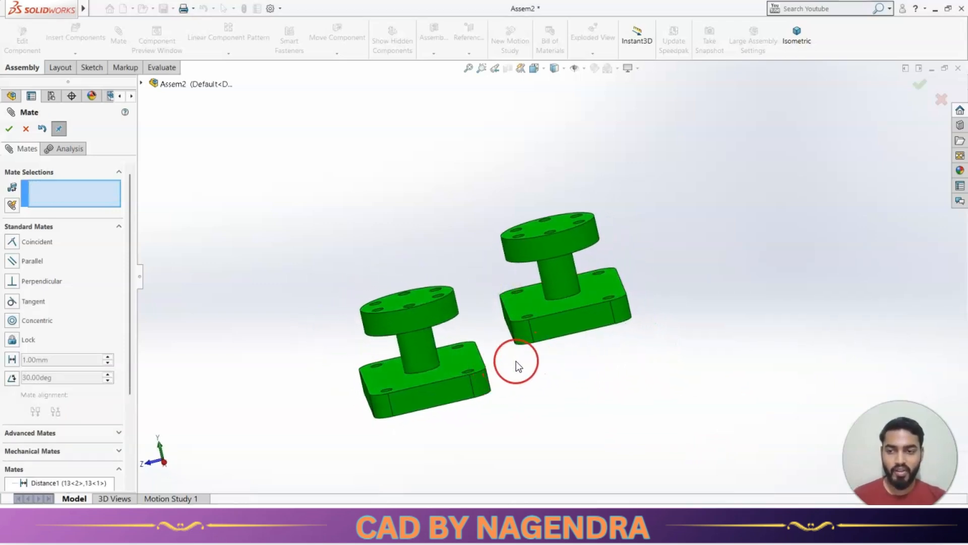
# Undo the distance mate between the two base plates
pyautogui.hotkey('ctrl', 'z')
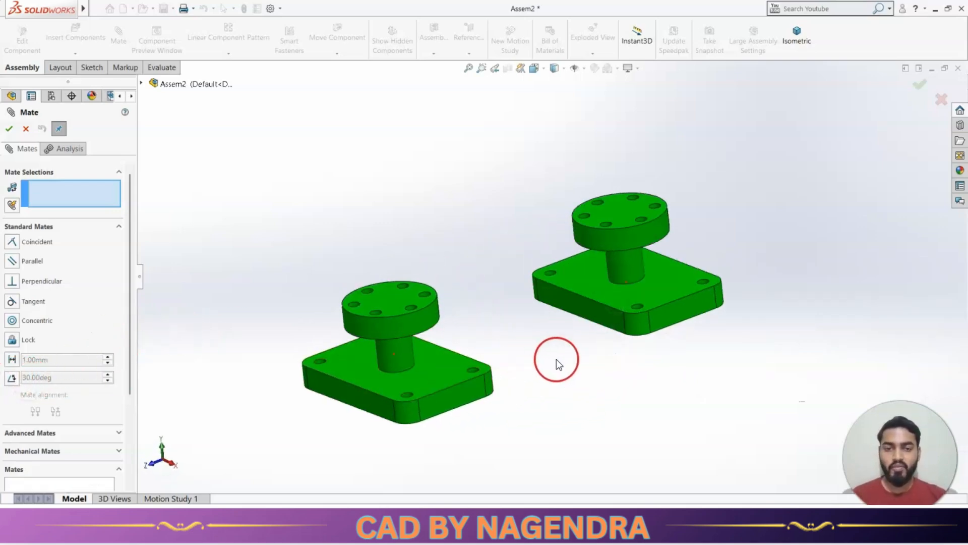
pyautogui.moveTo(555, 361)
pyautogui.mouseDown(button='middle')
pyautogui.moveTo(522, 301)
pyautogui.moveTo(546, 370)
pyautogui.mouseUp(button='middle')
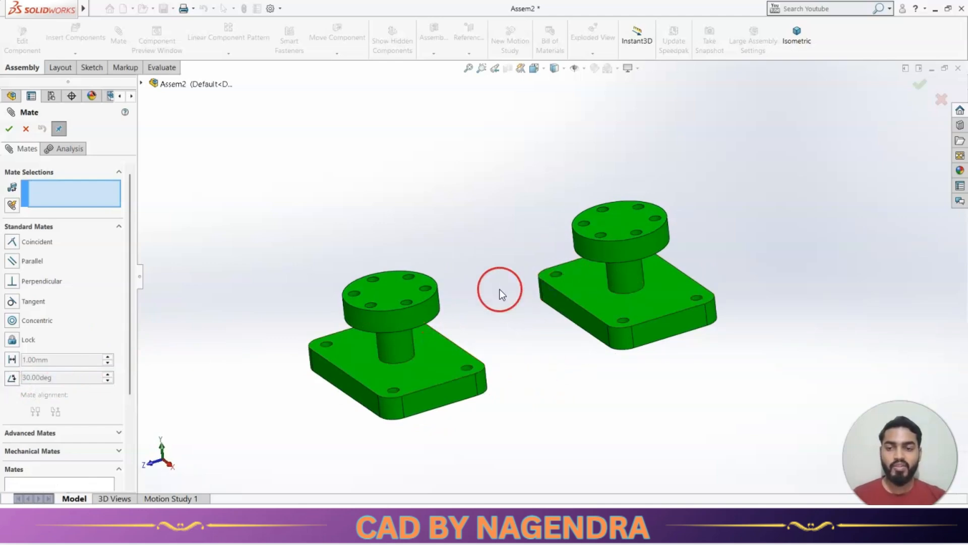
# Set up an angle mate between the top face of the fixed component's base plate and the bottom face of the second component's base plate
pyautogui.click(11, 378)
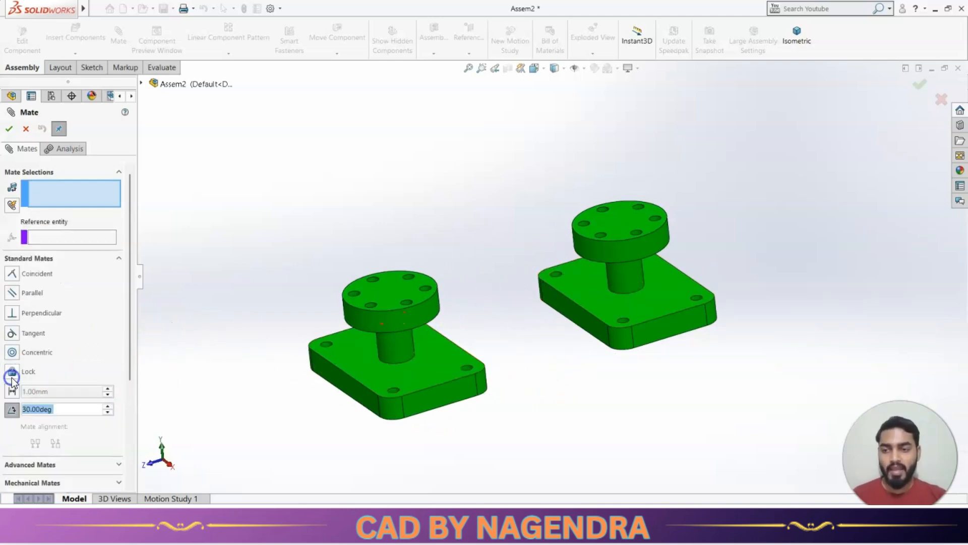
pyautogui.click(448, 361)
pyautogui.moveTo(558, 372); pyautogui.dragTo(612, 290, button='middle')
pyautogui.click(612, 290)
pyautogui.click(595, 369)
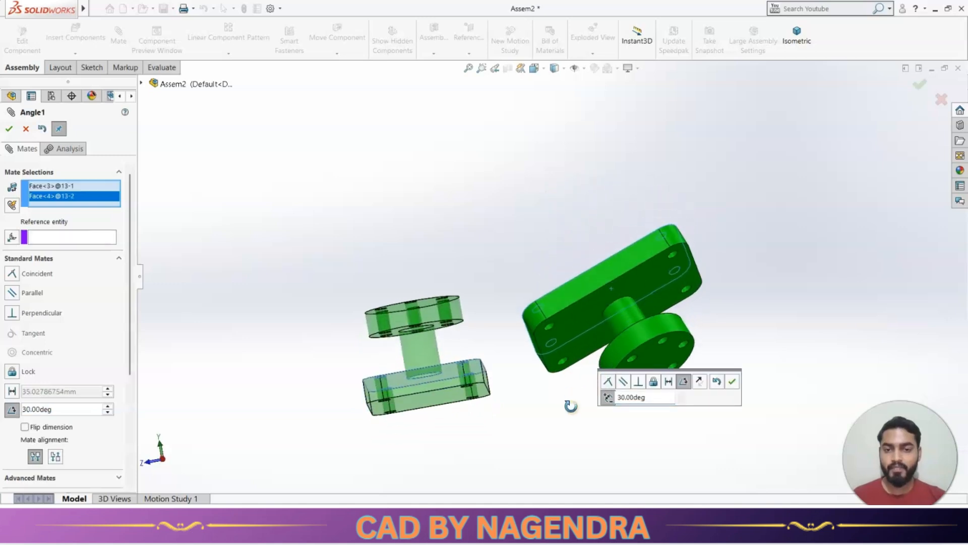
# Set the angle between the two base plate faces to 60 degrees and accept the mate
pyautogui.click(679, 397)
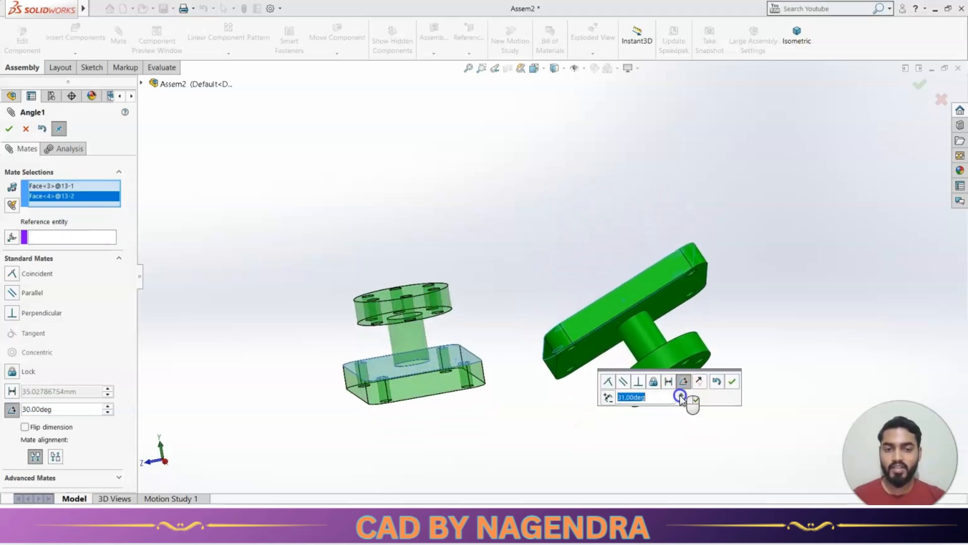
pyautogui.click(681, 396)
pyautogui.click(680, 396)
pyautogui.click(681, 396)
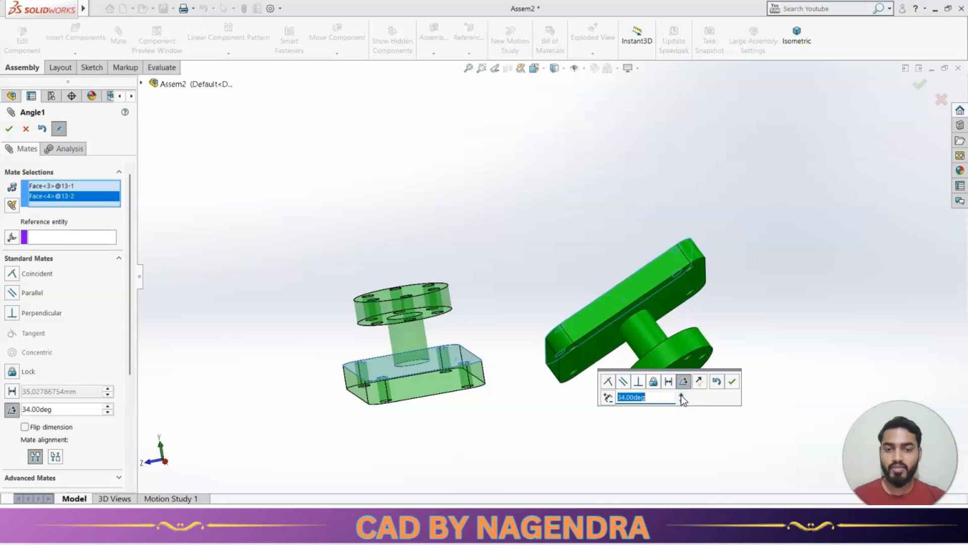
pyautogui.click(681, 396)
pyautogui.write('6')
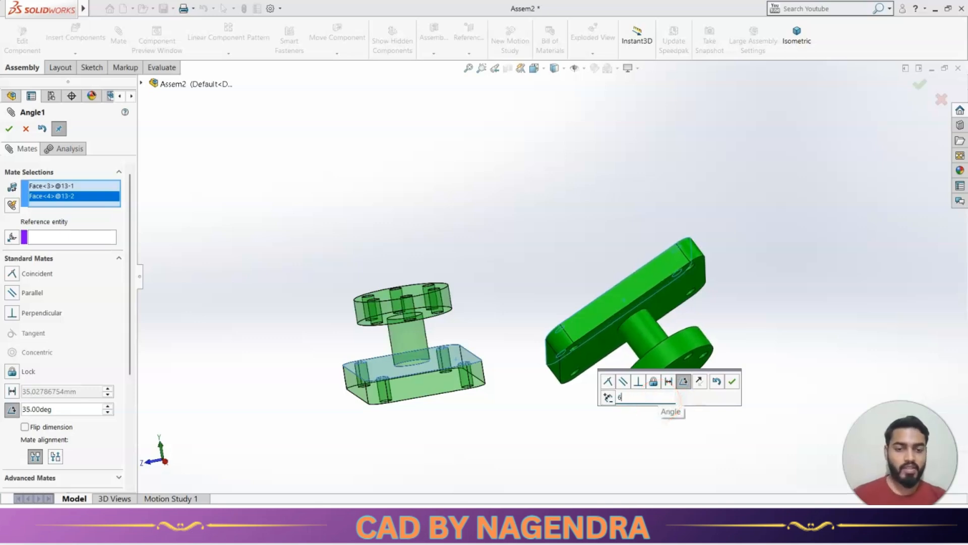
pyautogui.write('0')
pyautogui.press('Return')
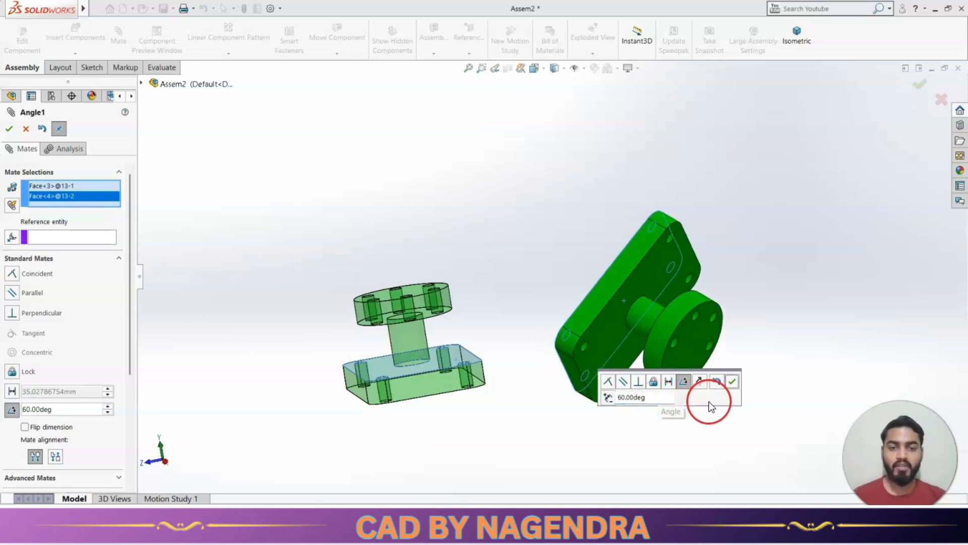
pyautogui.click(732, 383)
# Leave the Mate command and undo the angle mate between the two base plates
pyautogui.moveTo(574, 372); pyautogui.dragTo(598, 390, button='middle')
pyautogui.press('Escape')
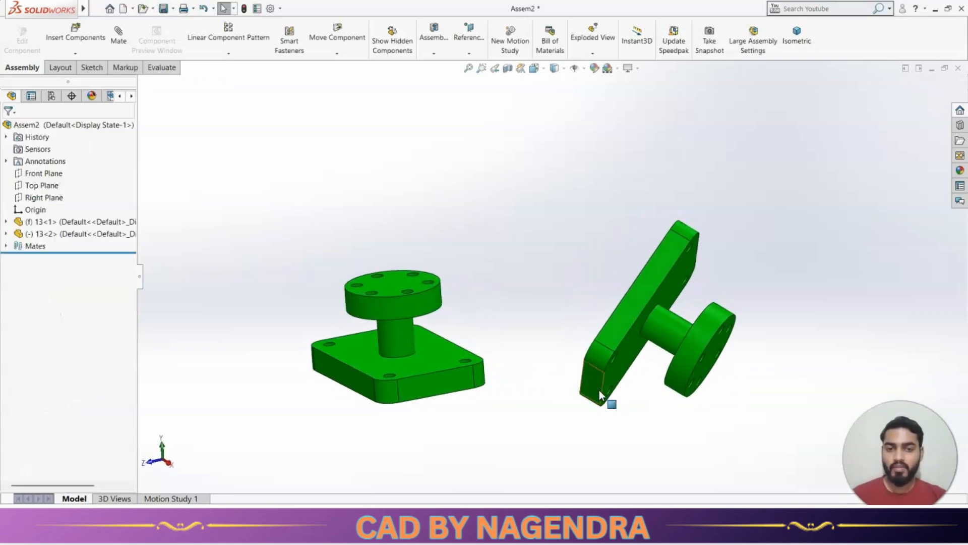
pyautogui.hotkey('ctrl', 'z')
pyautogui.hotkey('ctrl', 'z')
pyautogui.hotkey('ctrl', 'z')
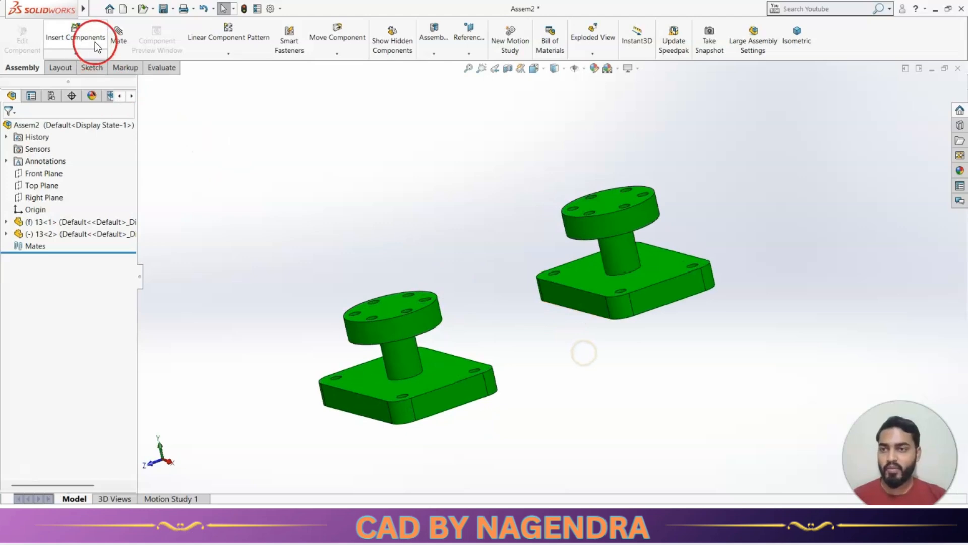
# Examine the Advanced and Mechanical mate categories in the Mate command and leave it without adding a mate
pyautogui.click(119, 36)
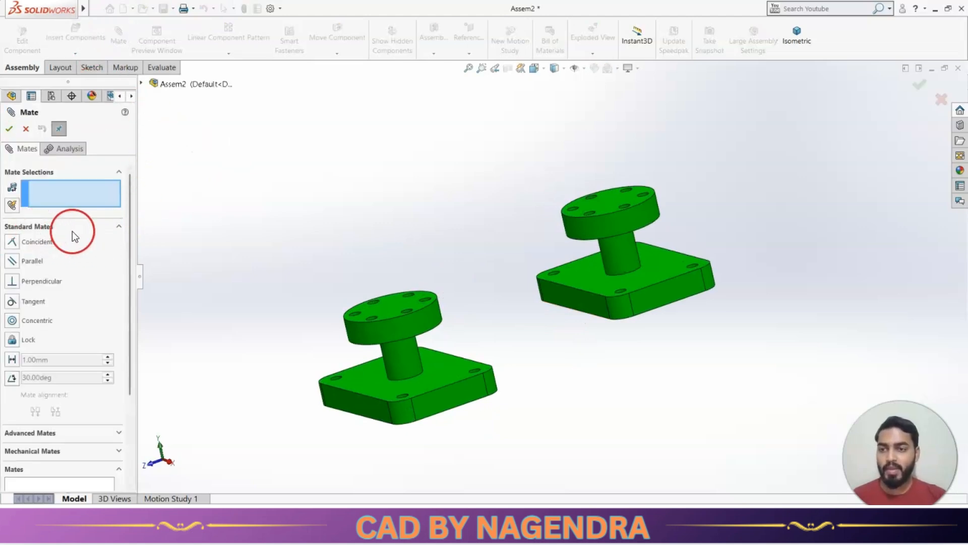
pyautogui.click(84, 230)
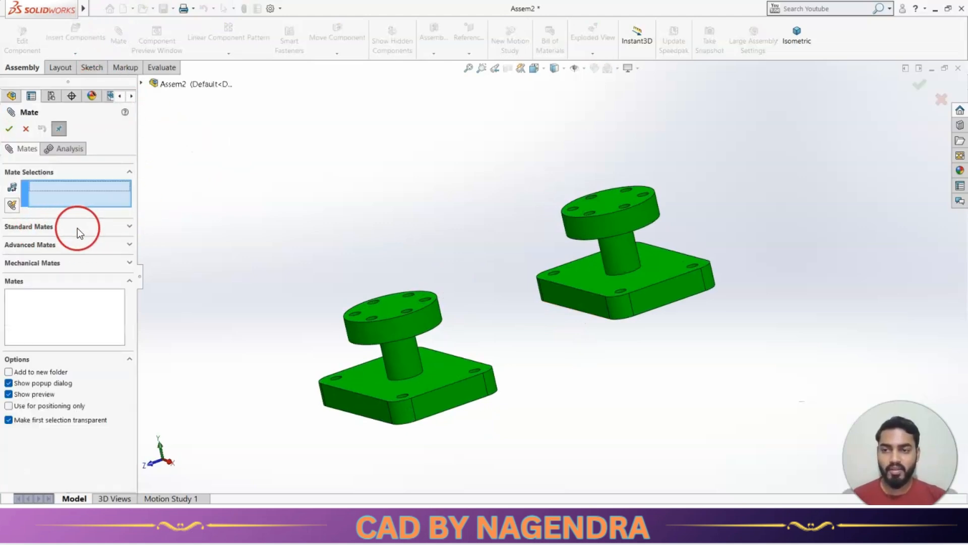
pyautogui.click(127, 243)
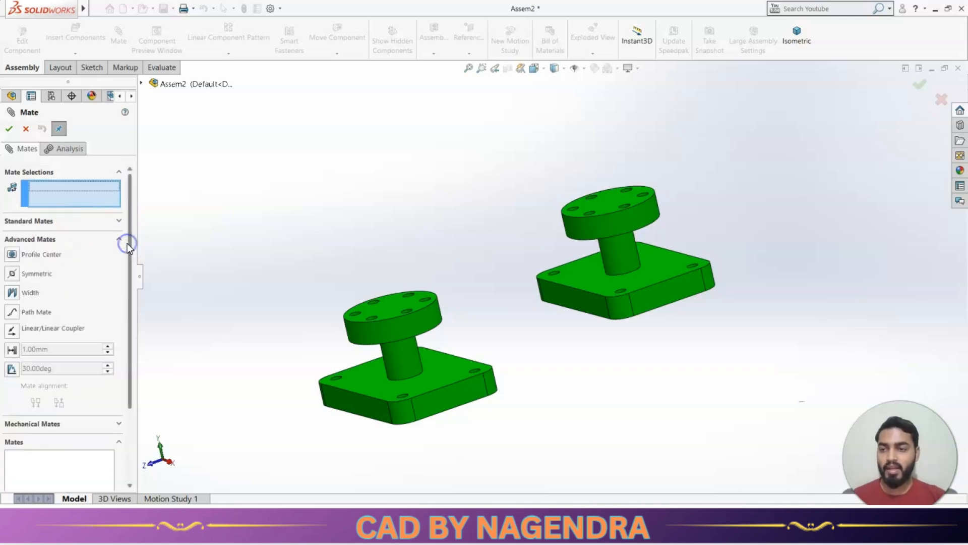
pyautogui.click(59, 238)
pyautogui.click(77, 258)
pyautogui.click(76, 259)
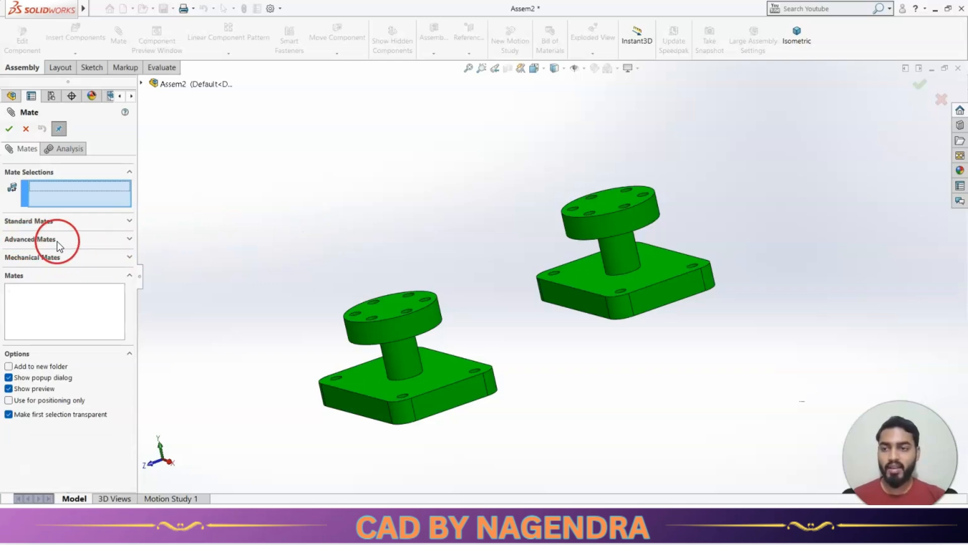
pyautogui.scroll(2, 470, 243)
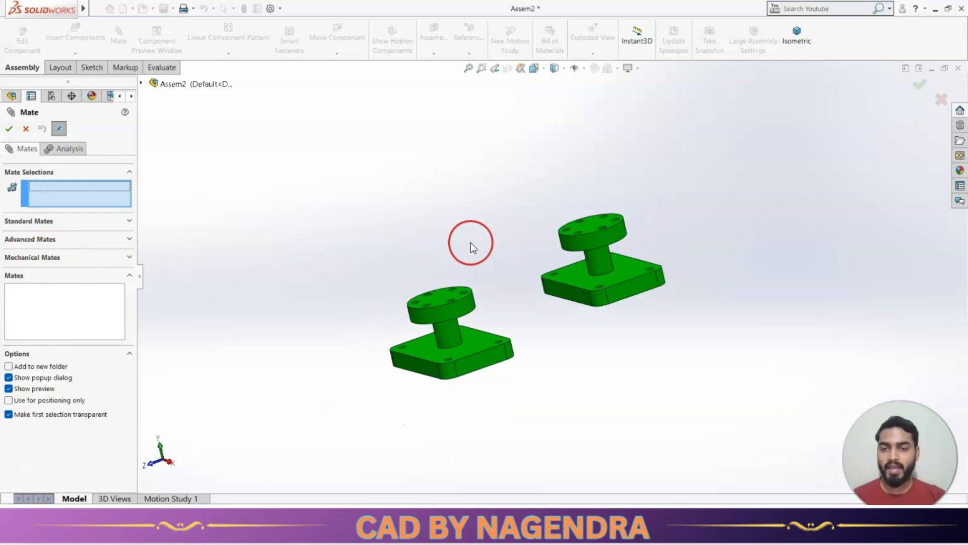
pyautogui.moveTo(471, 243); pyautogui.dragTo(330, 251, button='middle')
pyautogui.click(28, 130)
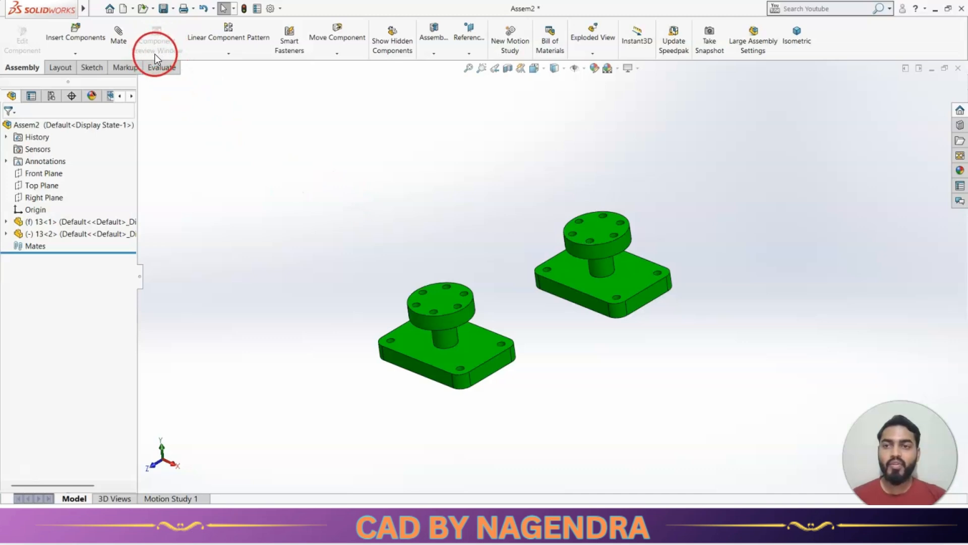
# Inspect the second component in a separate component preview window and exit the preview
pyautogui.click(637, 272)
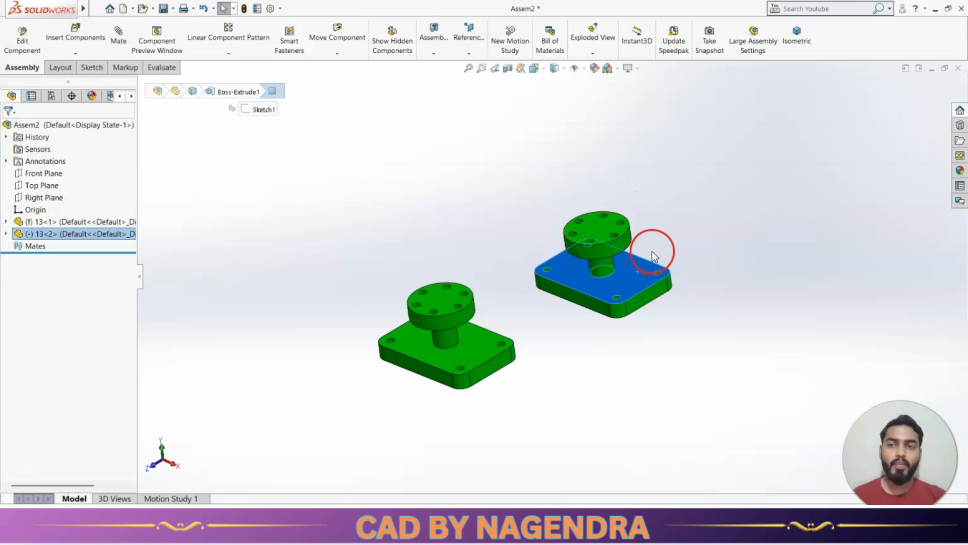
pyautogui.click(162, 41)
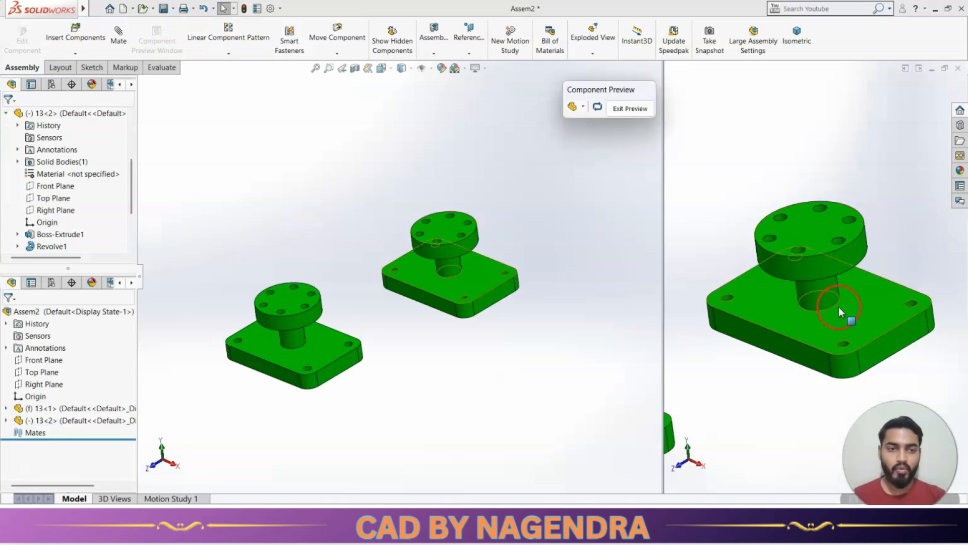
pyautogui.moveTo(846, 225); pyautogui.dragTo(700, 127, button='middle')
pyautogui.click(634, 108)
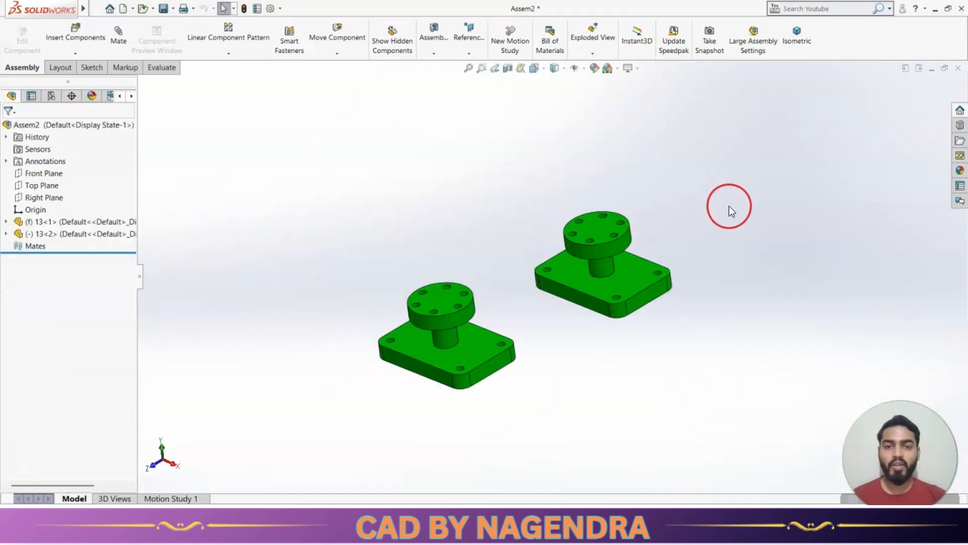
# Look through the available component pattern and mirror commands without starting any of them
pyautogui.scroll(-4, 709, 248)
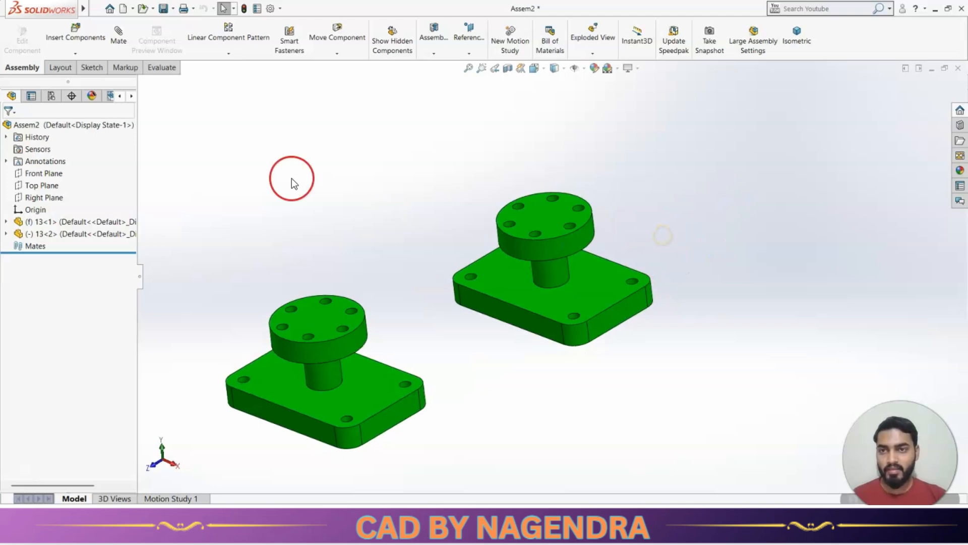
pyautogui.click(229, 59)
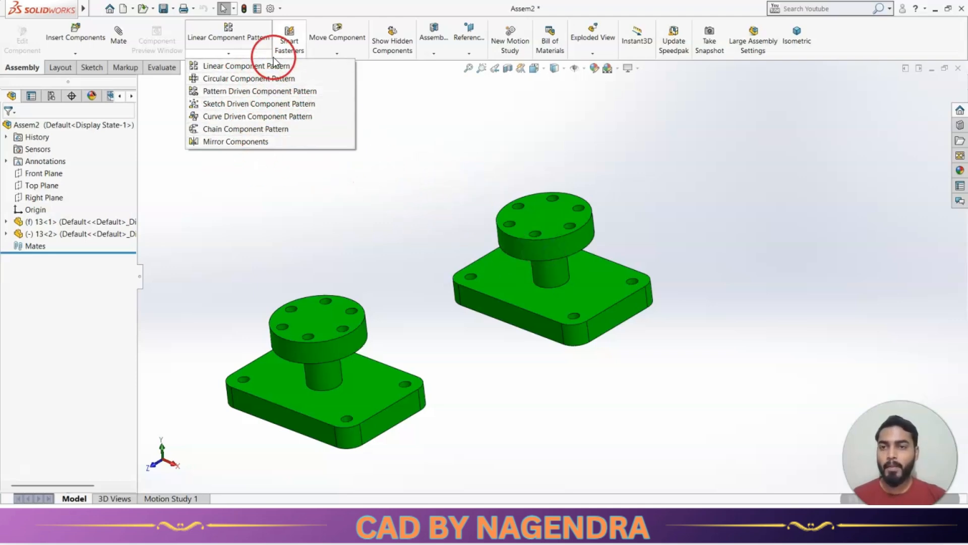
pyautogui.click(320, 207)
pyautogui.moveTo(414, 138); pyautogui.dragTo(417, 151, button='middle')
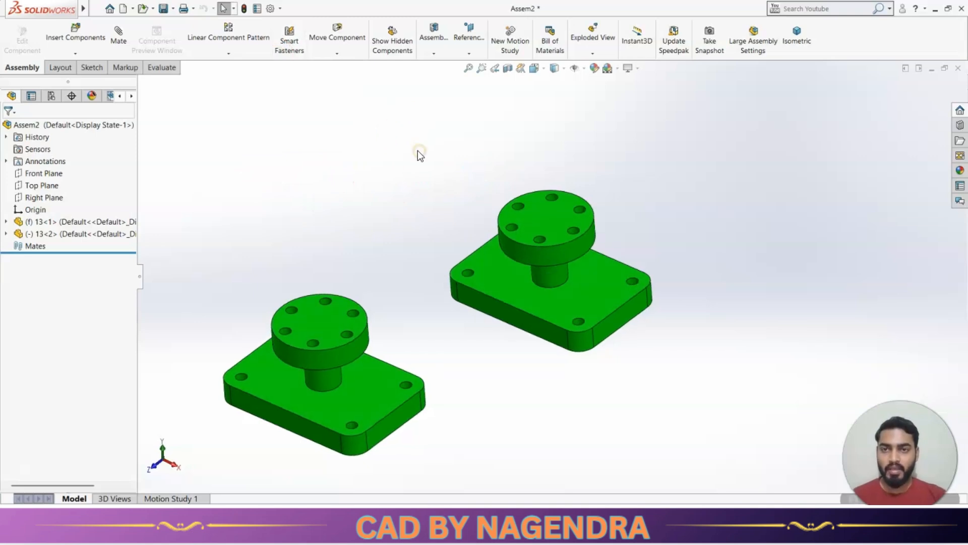
# Try to start Smart Fasteners for the assembly
pyautogui.click(289, 51)
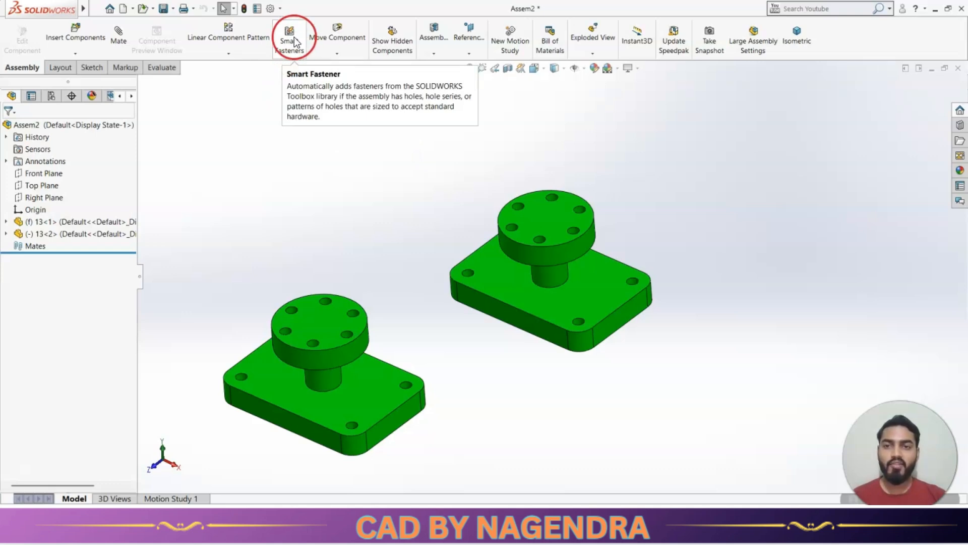
pyautogui.click(509, 242)
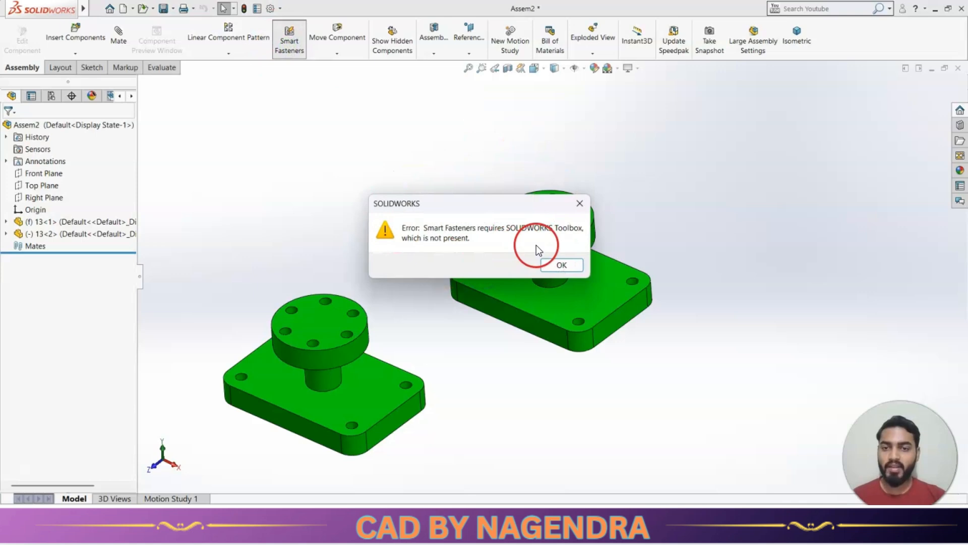
pyautogui.click(580, 203)
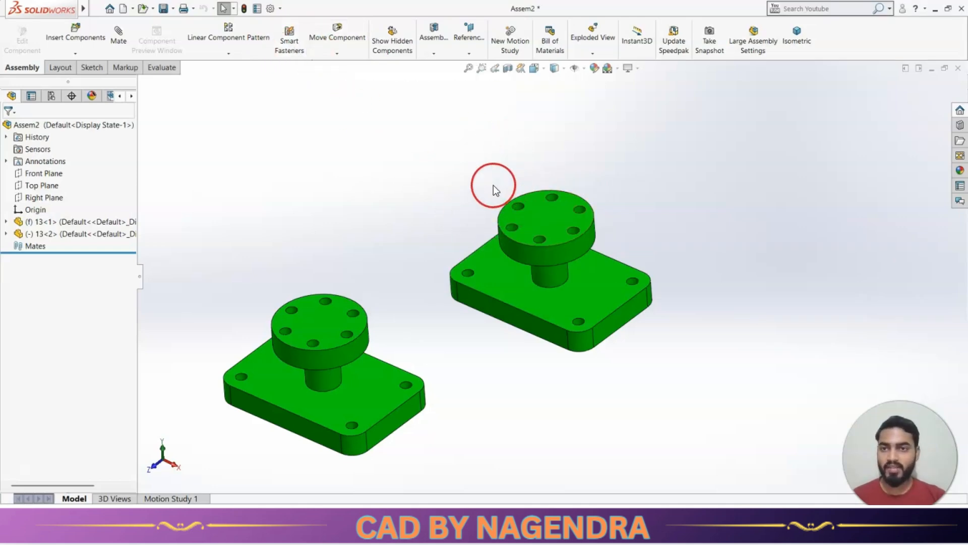
# Reposition the second component farther back from the fixed one with Move Component in Free Drag mode and leave the command
pyautogui.press('z')
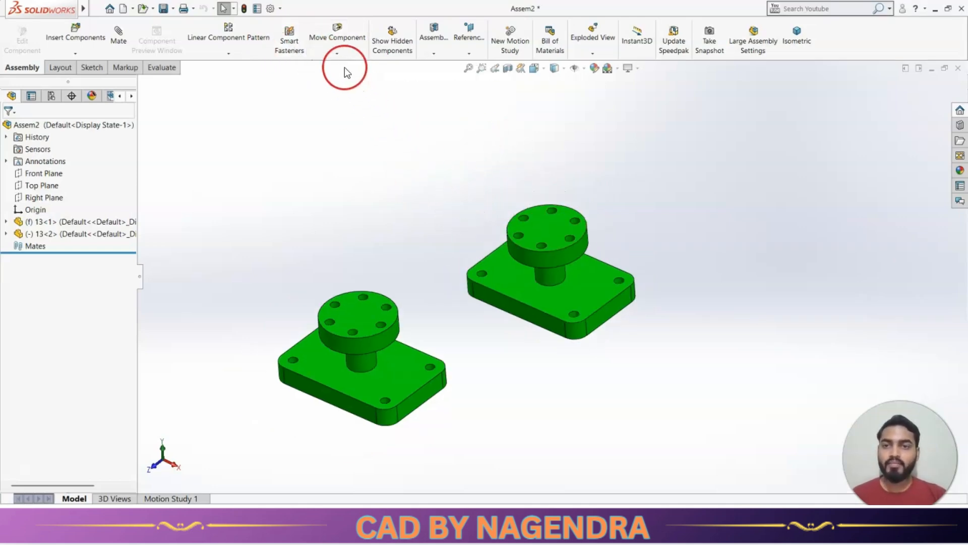
pyautogui.click(337, 53)
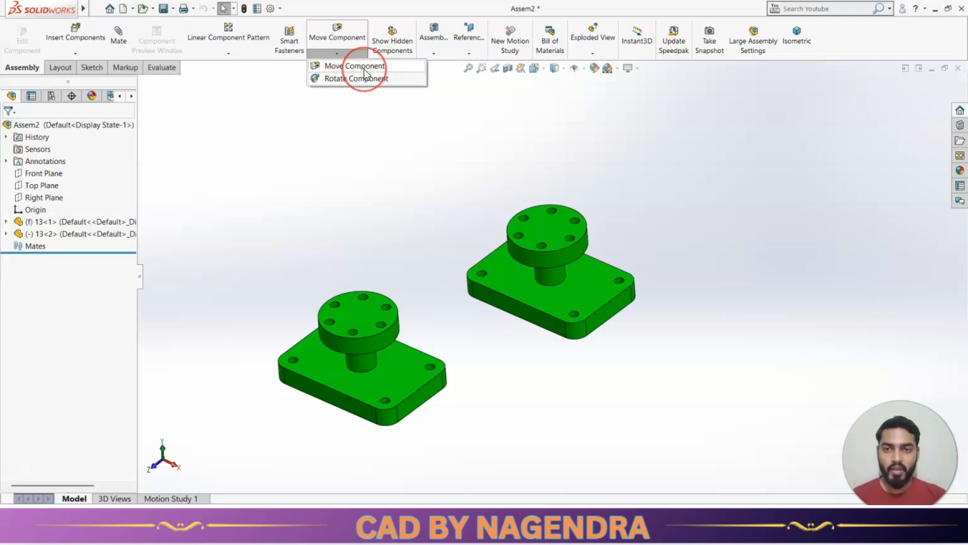
pyautogui.click(363, 67)
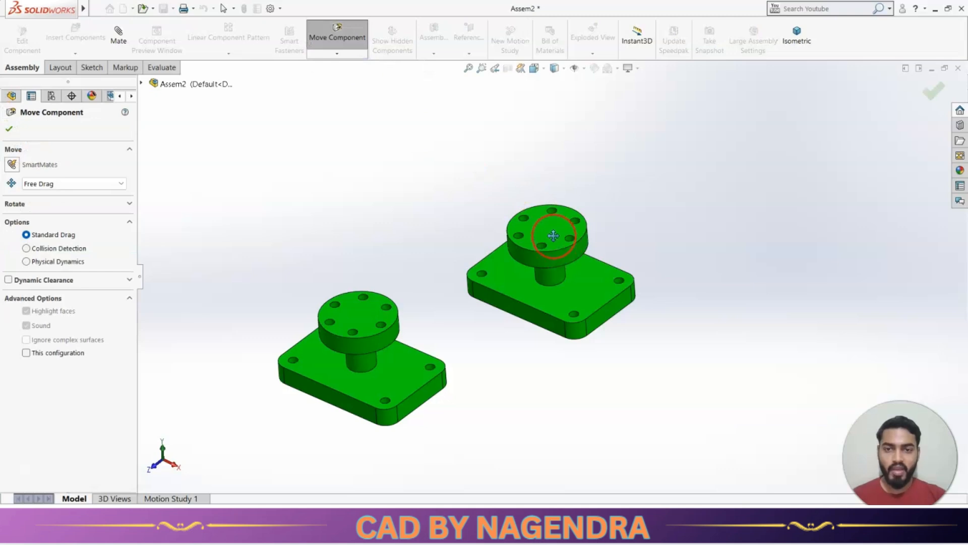
pyautogui.moveTo(550, 286); pyautogui.dragTo(509, 233)
pyautogui.press('Escape')
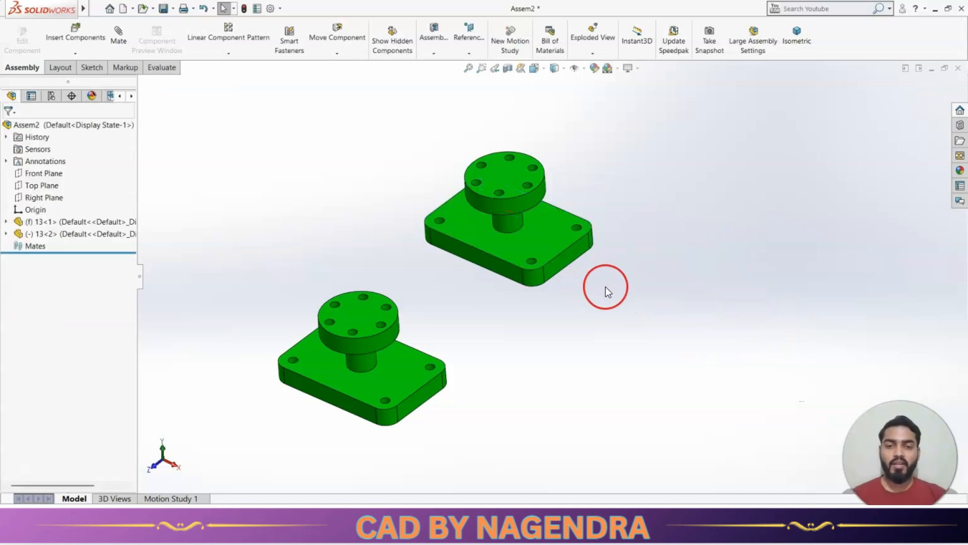
# Shift the second component slightly in the graphics area without starting a move command
pyautogui.press('z')
pyautogui.moveTo(604, 270); pyautogui.dragTo(607, 231, button='middle')
pyautogui.moveTo(538, 211); pyautogui.dragTo(571, 241)
pyautogui.click(591, 271)
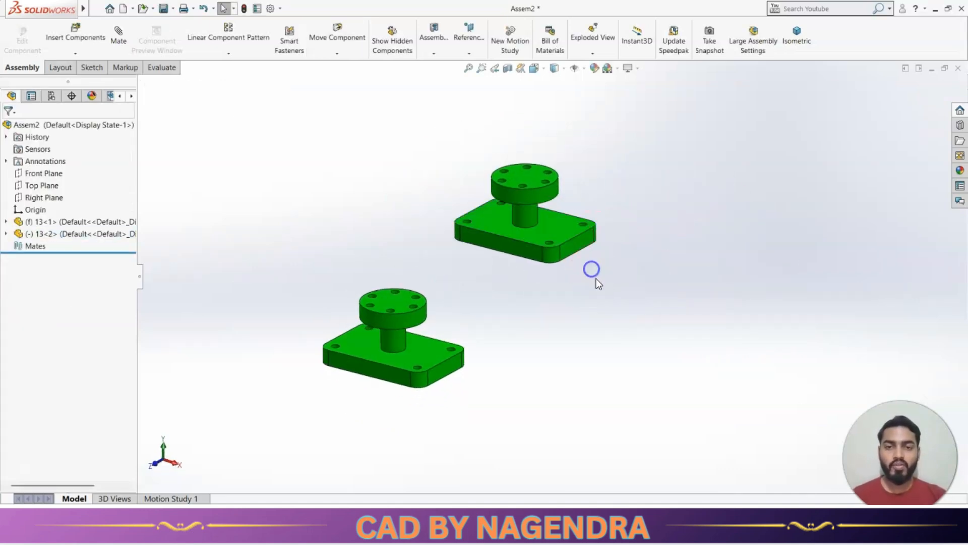
# Restart Move Component and freely move the second component down by its base plate
pyautogui.click(335, 55)
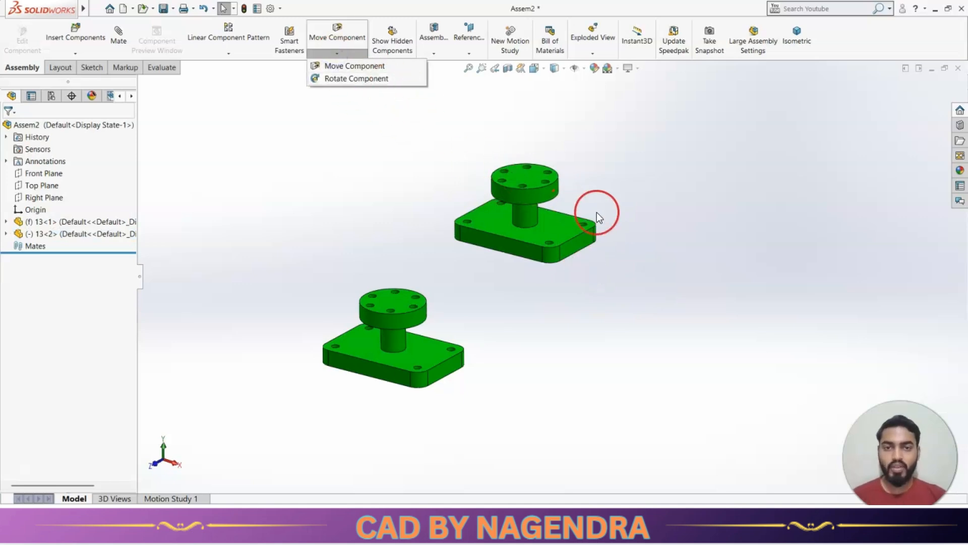
pyautogui.click(374, 67)
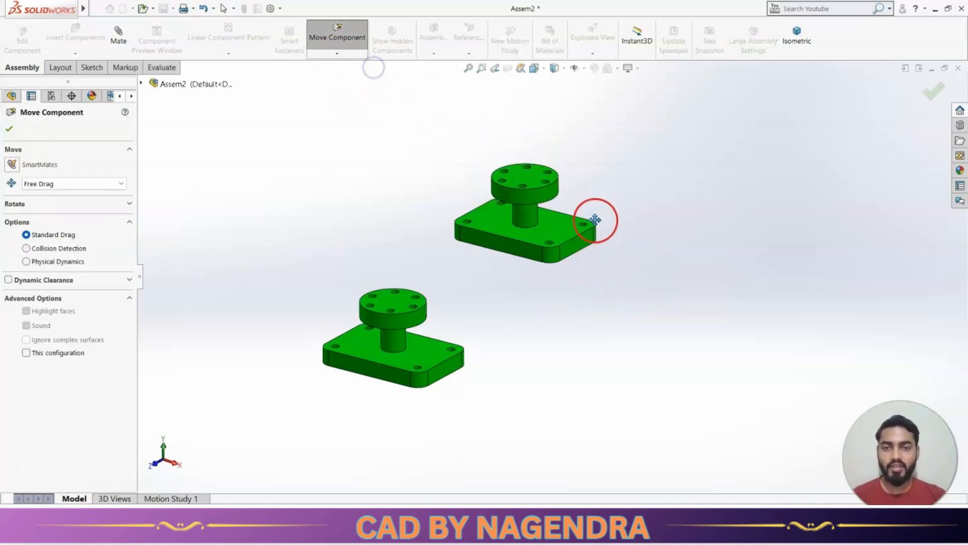
pyautogui.moveTo(554, 235); pyautogui.dragTo(570, 279)
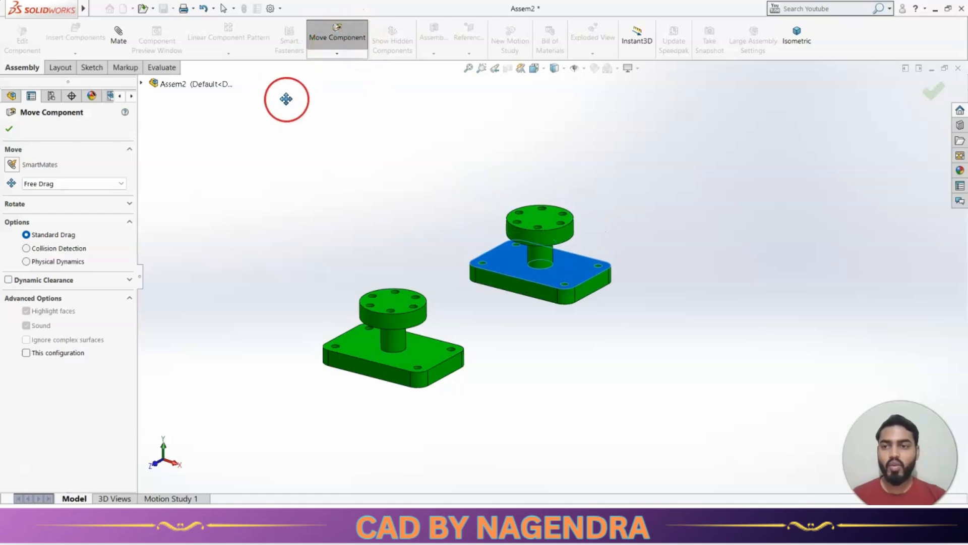
# Set the move mode to Along Assembly XYZ and slide the second component along the assembly's X axis toward the fixed one
pyautogui.click(103, 183)
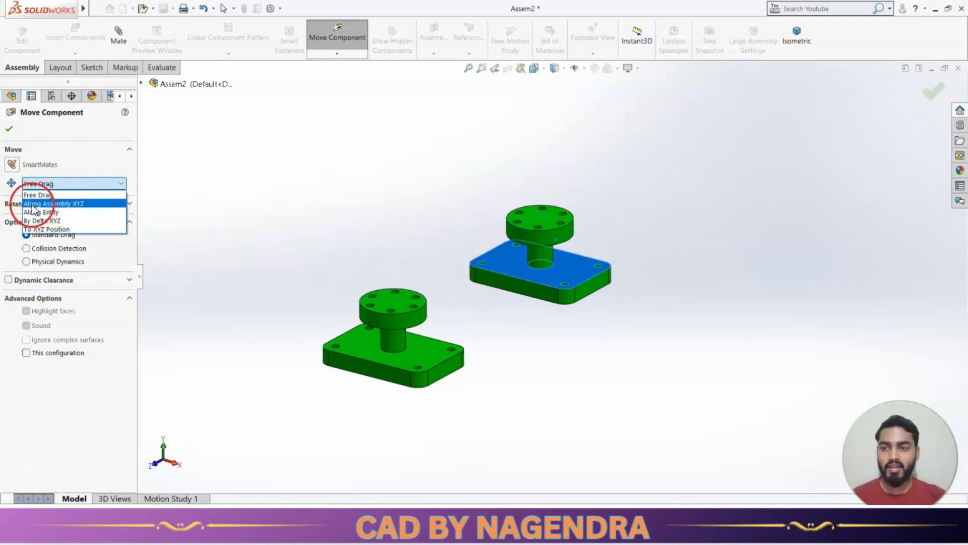
pyautogui.click(75, 204)
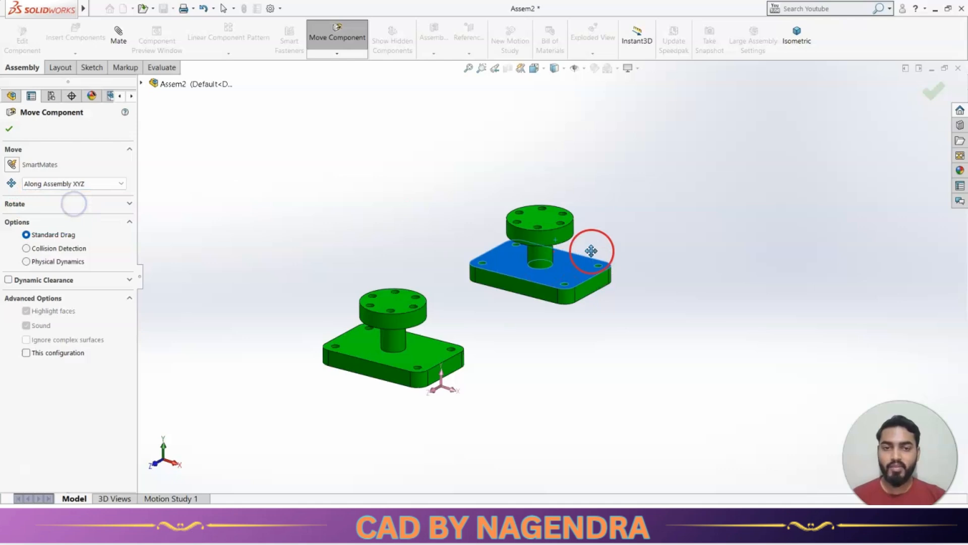
pyautogui.moveTo(588, 248); pyautogui.dragTo(524, 216)
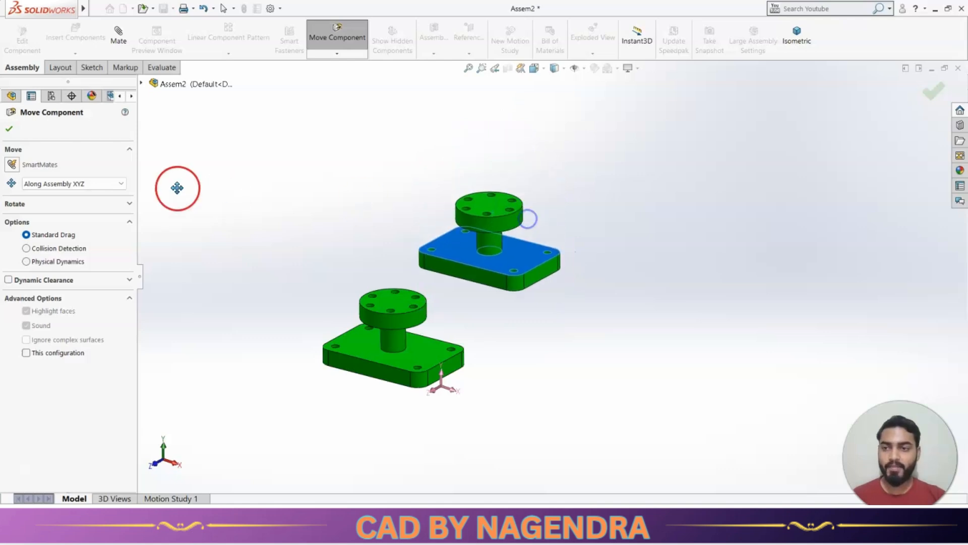
# Set the move mode to Along Entity with 13-2 as the selected item and move the second component away from the fixed one
pyautogui.click(104, 184)
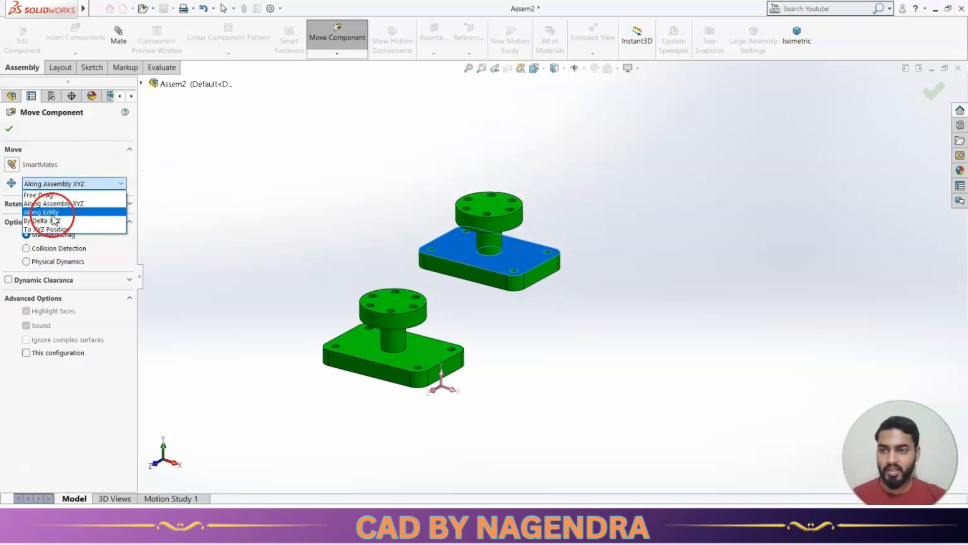
pyautogui.click(52, 212)
pyautogui.click(421, 238)
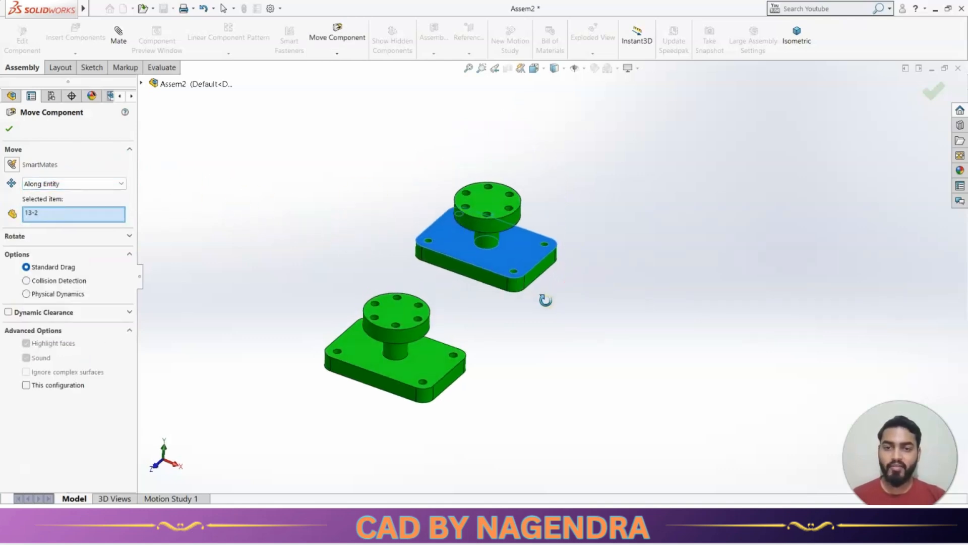
pyautogui.click(418, 337)
pyautogui.moveTo(482, 253); pyautogui.dragTo(523, 264)
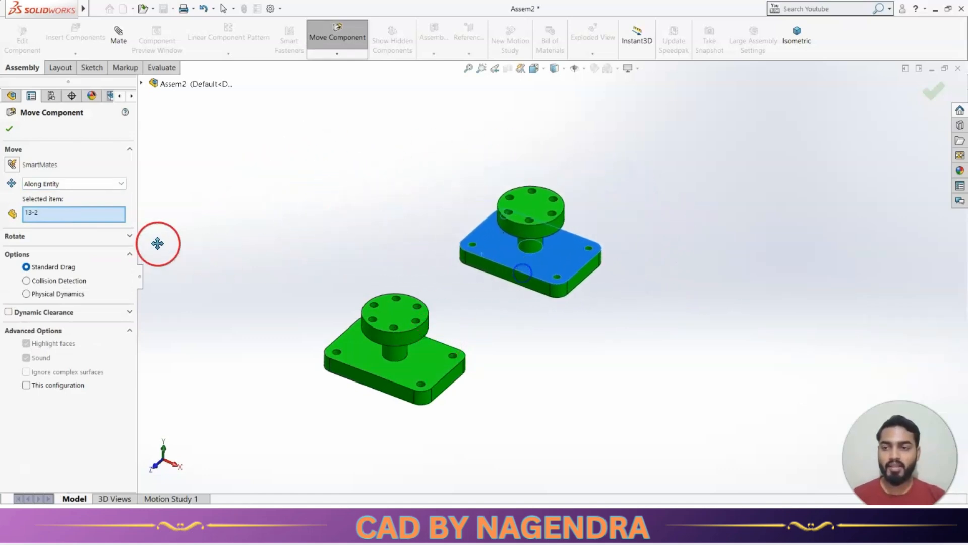
# Move the second component By Delta XYZ, applying ΔX 30 mm first and adding ΔY 30 mm for a second application
pyautogui.click(70, 185)
pyautogui.click(65, 221)
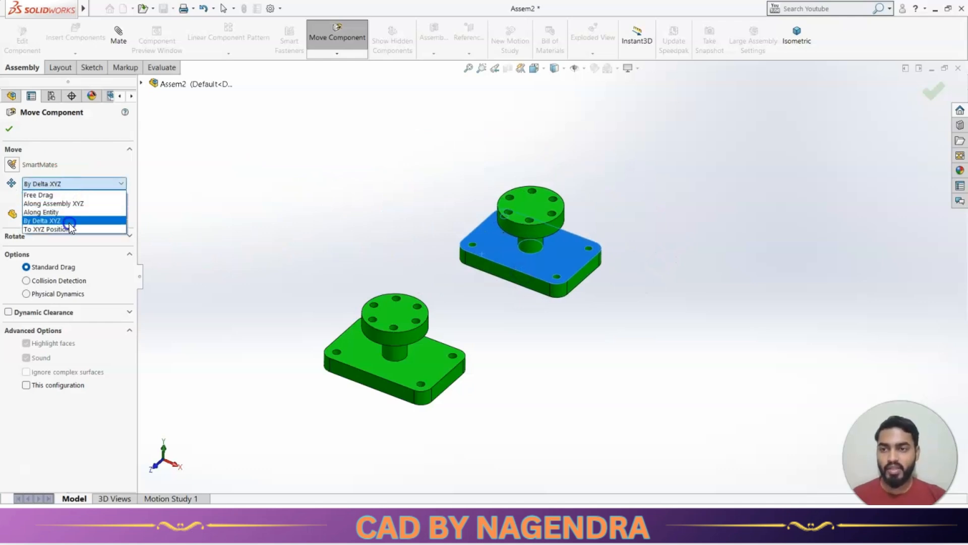
pyautogui.click(122, 199)
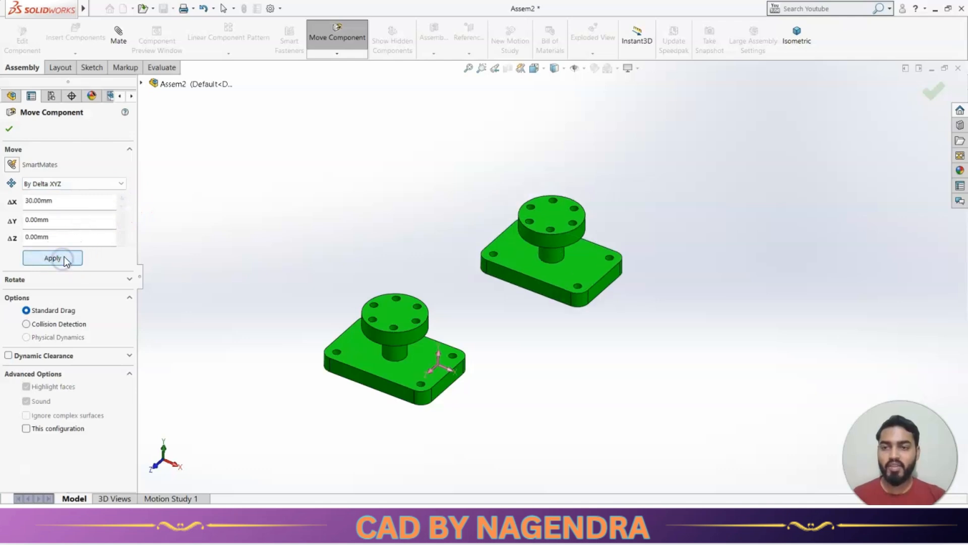
pyautogui.click(121, 218)
pyautogui.doubleClick(121, 218)
pyautogui.click(62, 258)
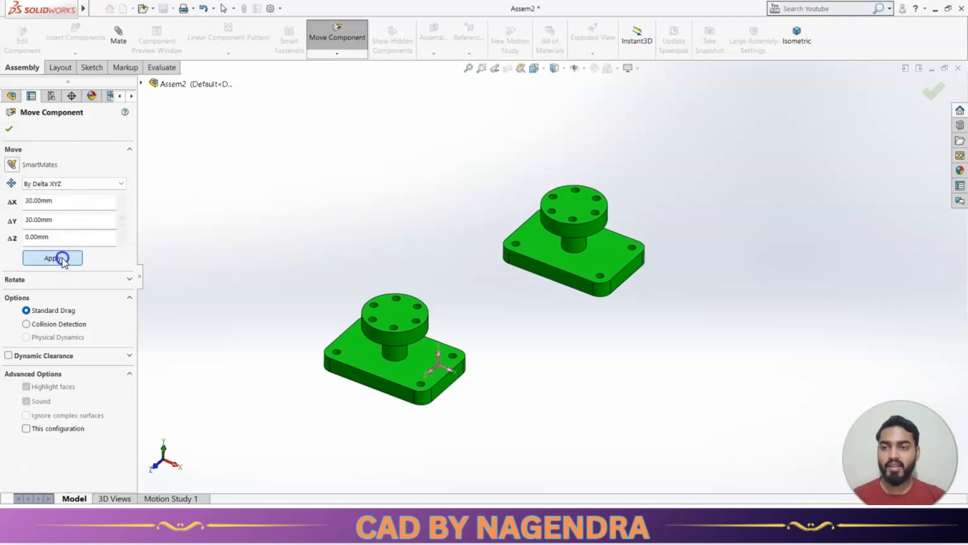
# Move the second component To XYZ Position at X 276.42796277, Y 250.42430039 and Z 78.70327226 mm, and accept the move
pyautogui.click(115, 182)
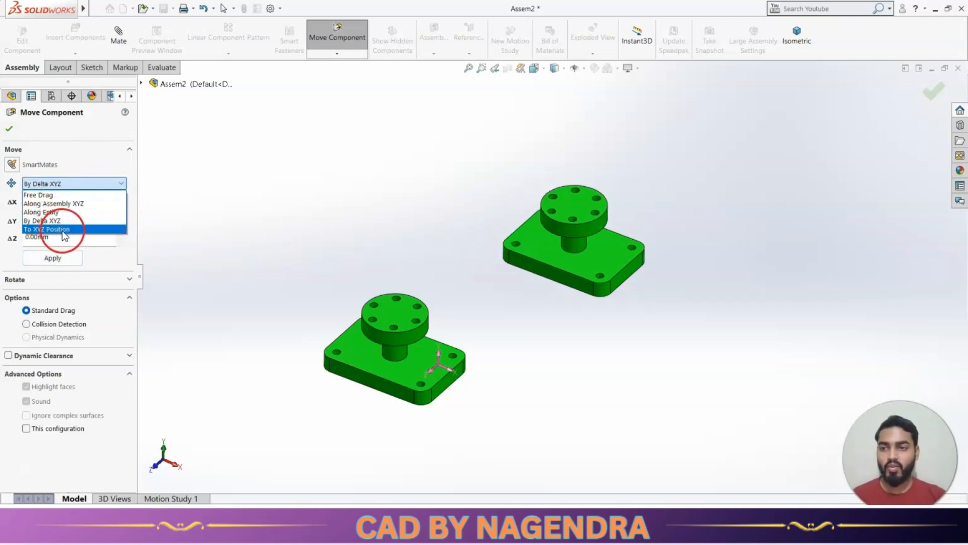
pyautogui.click(62, 231)
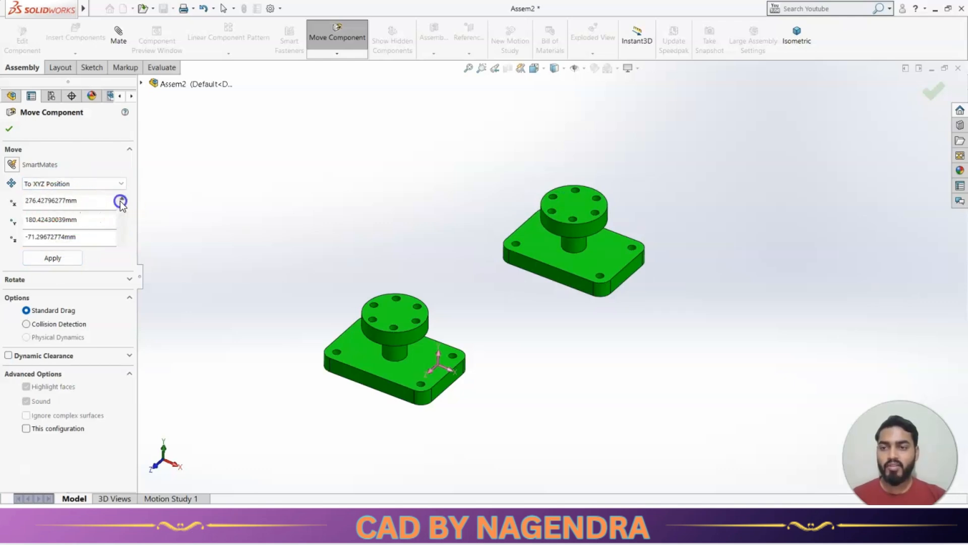
pyautogui.click(124, 222)
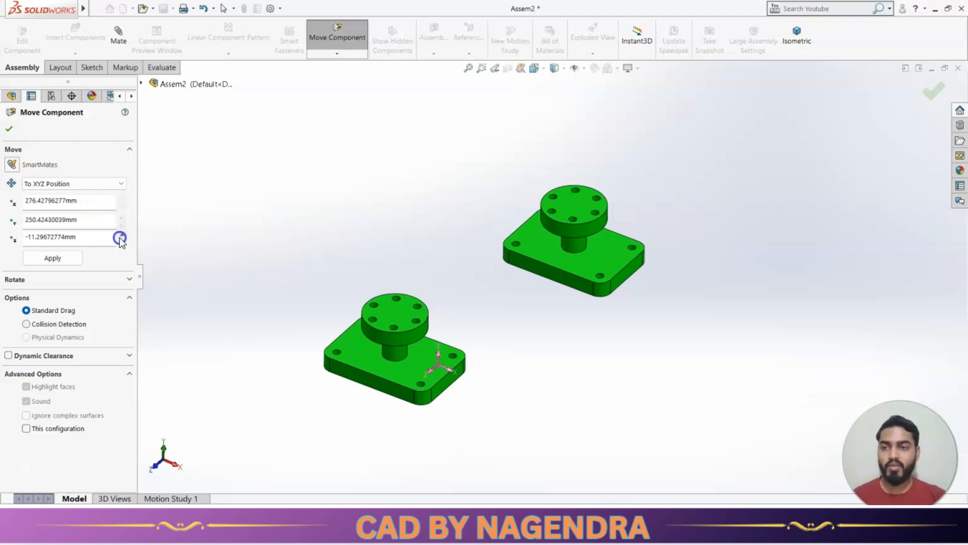
pyautogui.click(120, 239)
pyautogui.click(53, 258)
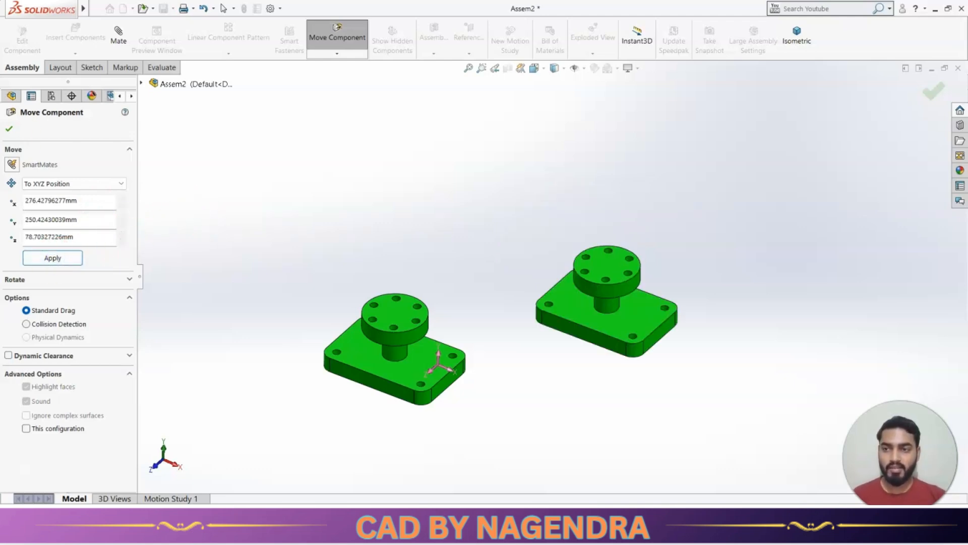
pyautogui.click(9, 129)
# Rotate the second component freely with Rotate Component so its base plate is turned relative to the fixed one, and accept it
pyautogui.click(337, 53)
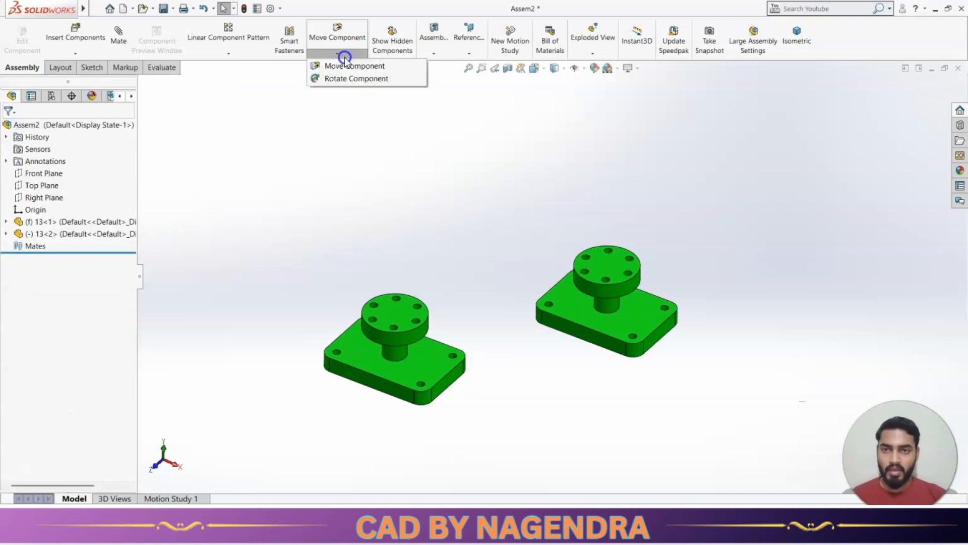
pyautogui.click(347, 80)
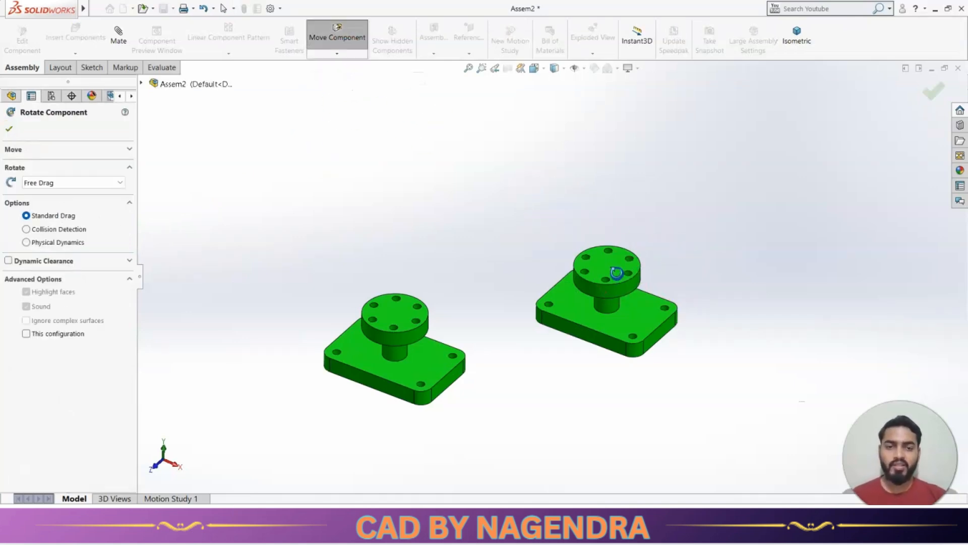
pyautogui.moveTo(614, 275); pyautogui.dragTo(571, 434)
pyautogui.click(6, 132)
pyautogui.click(372, 128)
pyautogui.click(348, 56)
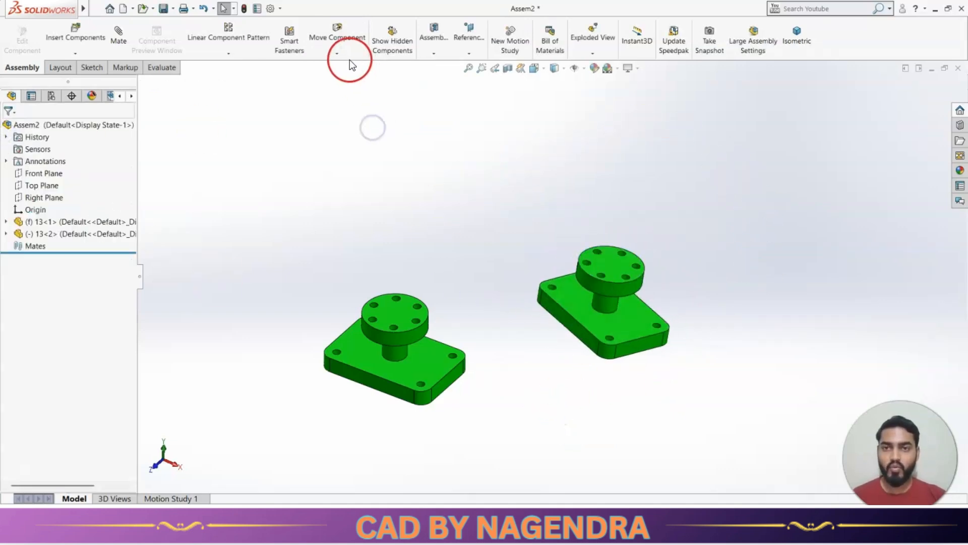
pyautogui.click(362, 141)
# Hide the second component of the assembly
pyautogui.scroll(2, 530, 268)
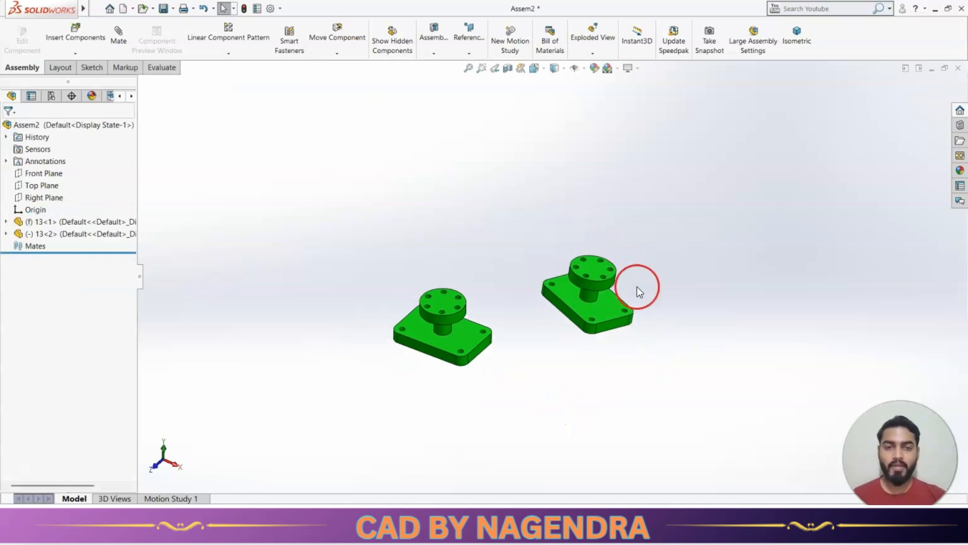
pyautogui.scroll(-2, 647, 299)
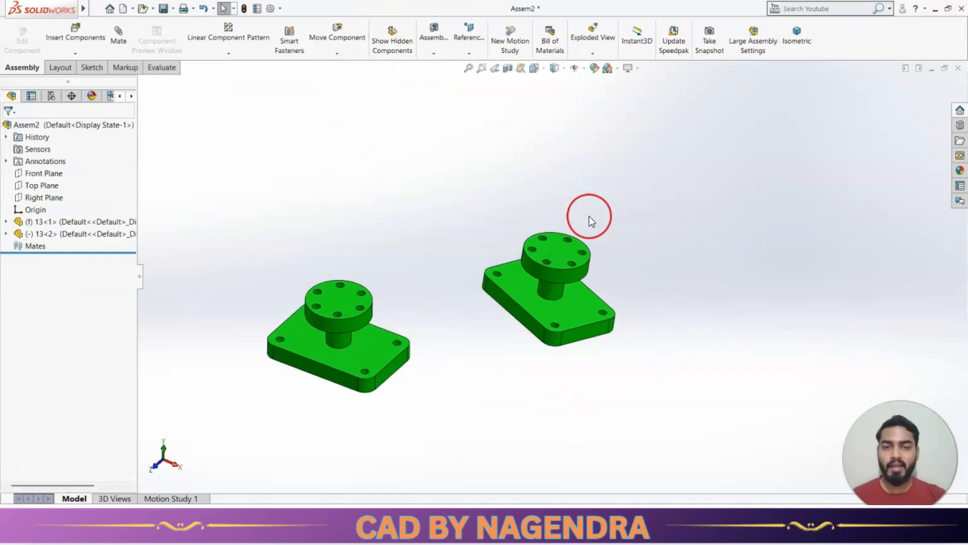
pyautogui.rightClick(562, 243)
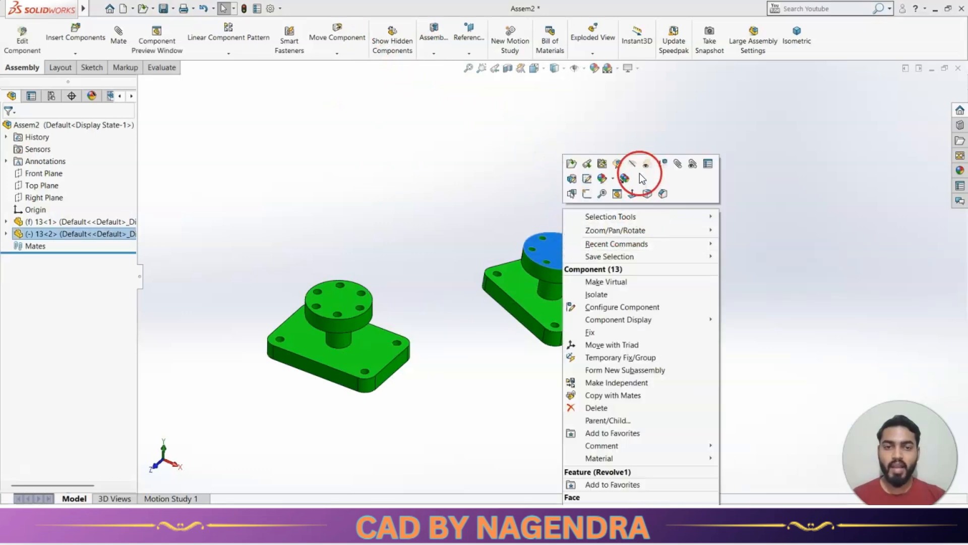
pyautogui.click(634, 165)
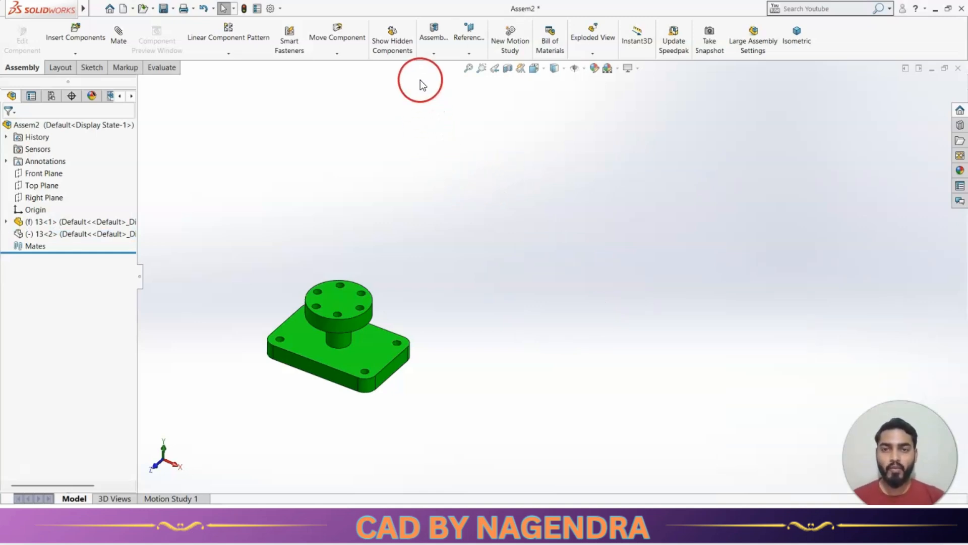
# Bring the hidden second component back with Show Hidden Components and exit the show-hidden mode
pyautogui.click(399, 38)
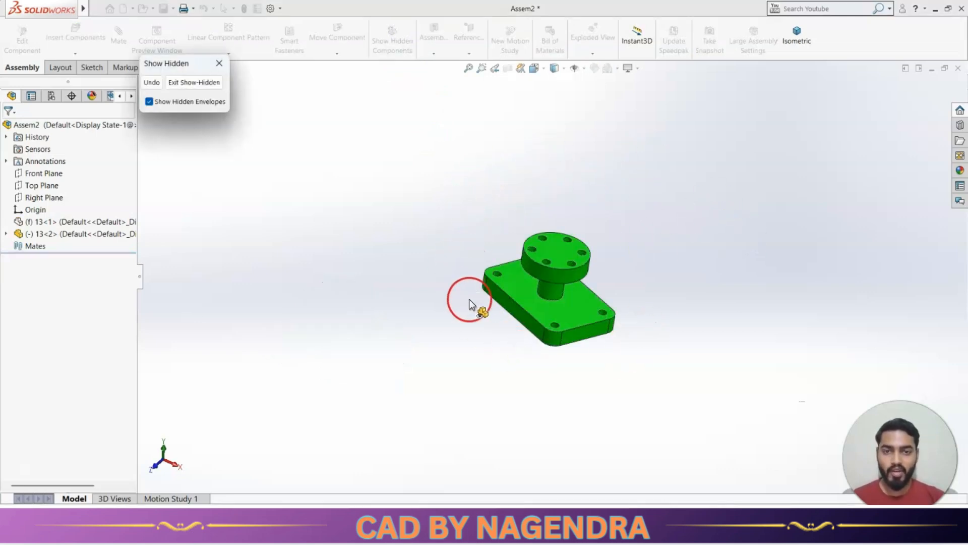
pyautogui.click(555, 249)
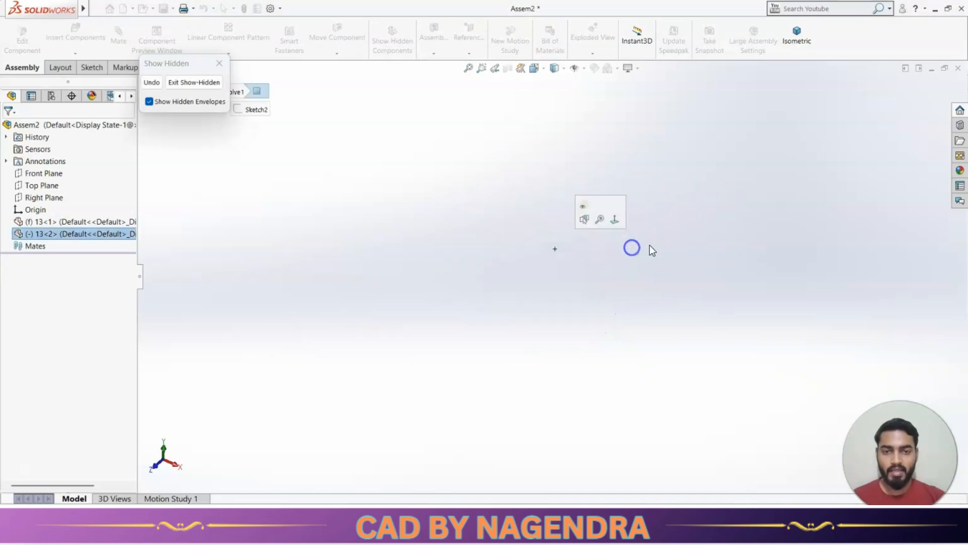
pyautogui.click(190, 84)
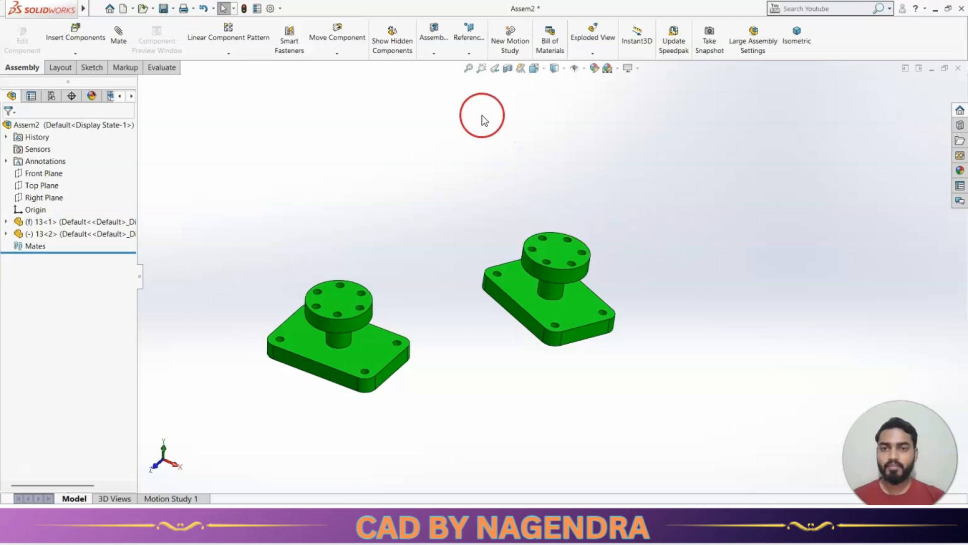
pyautogui.click(392, 51)
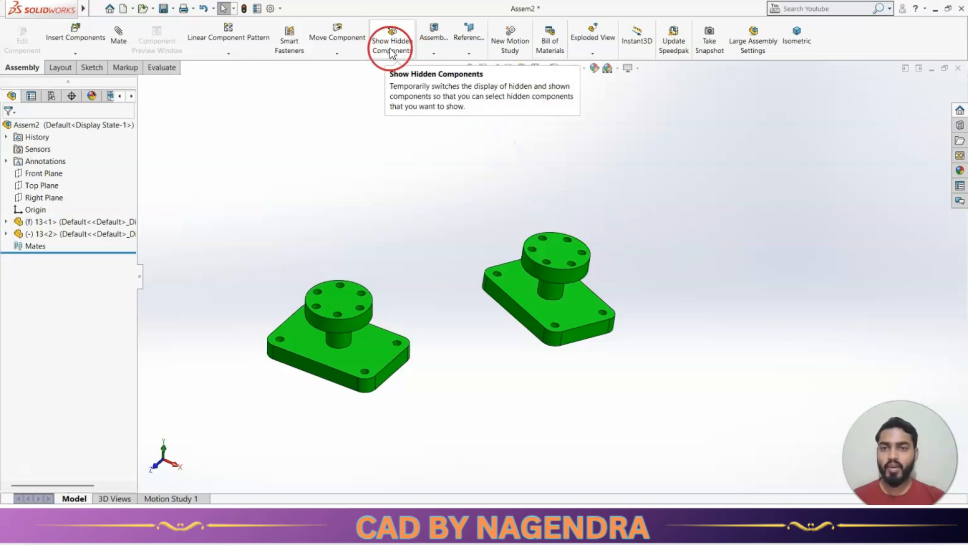
pyautogui.click(438, 54)
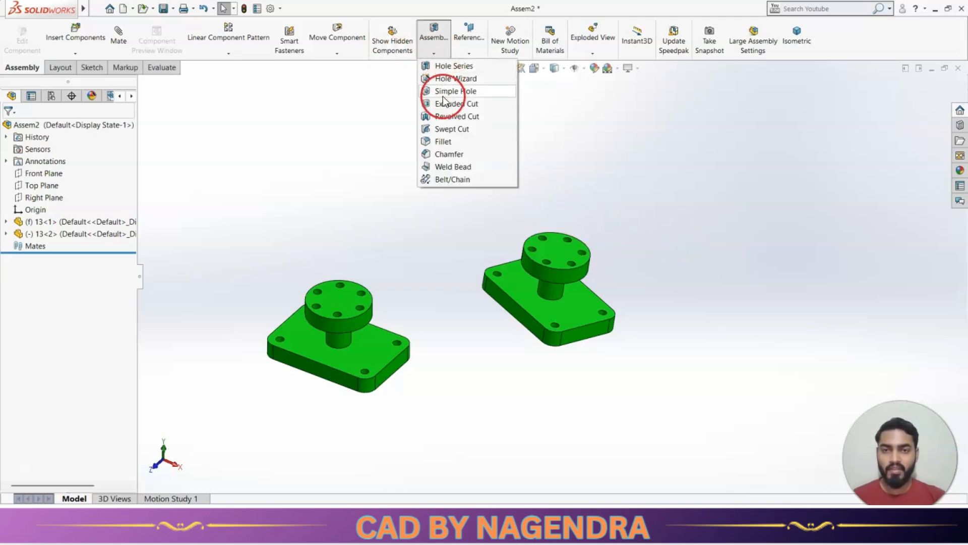
pyautogui.click(452, 181)
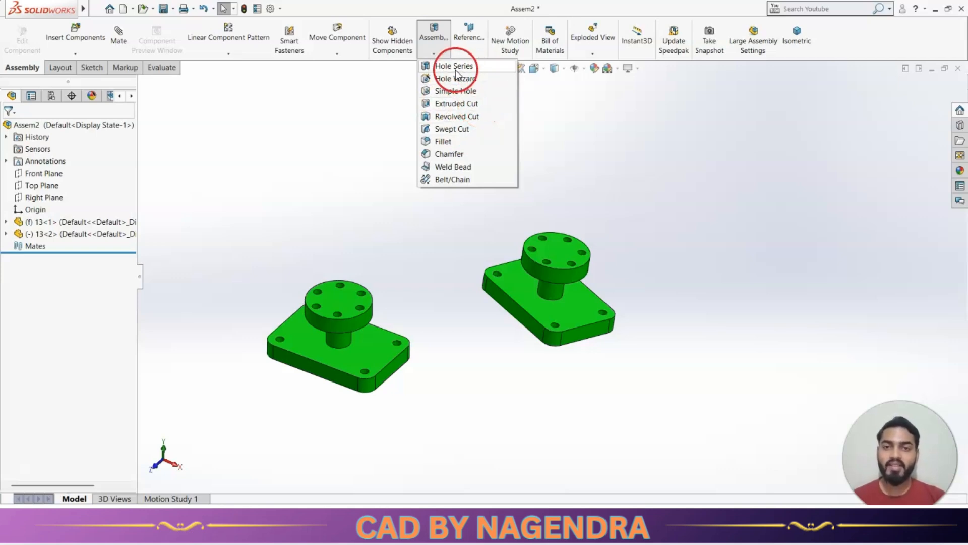
pyautogui.click(471, 53)
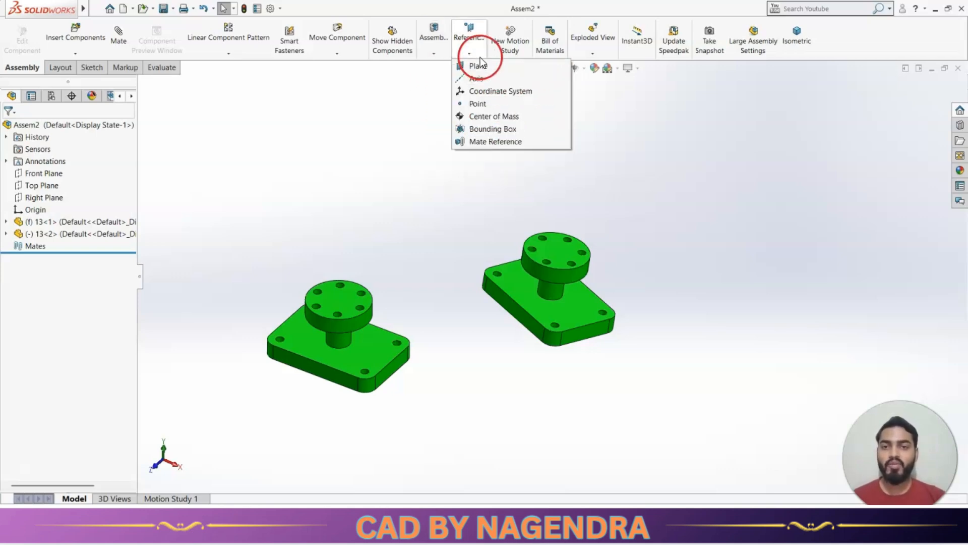
# Cut a simple legacy hole, 20 mm diameter and 100 mm deep, with Hole Wizard near the centre of the second component's round flange
pyautogui.click(434, 57)
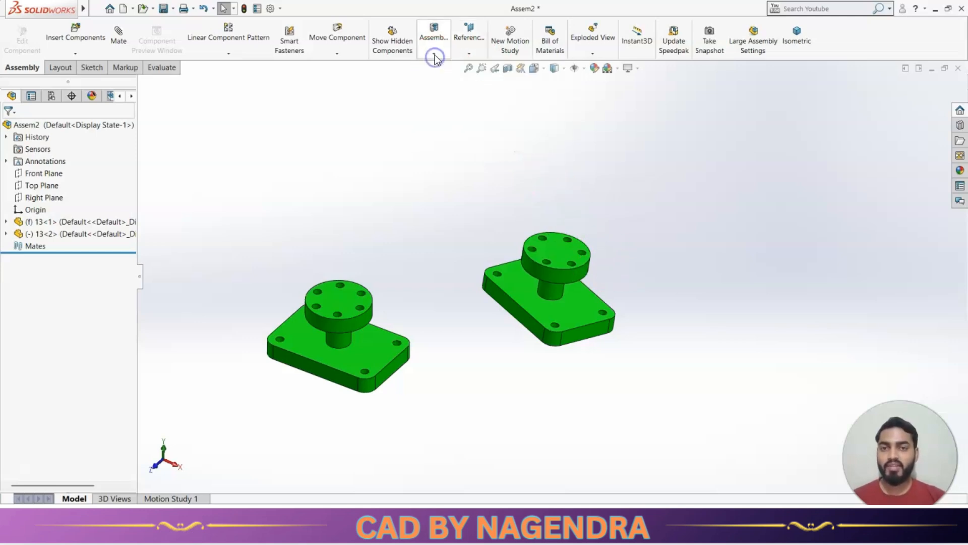
pyautogui.click(460, 79)
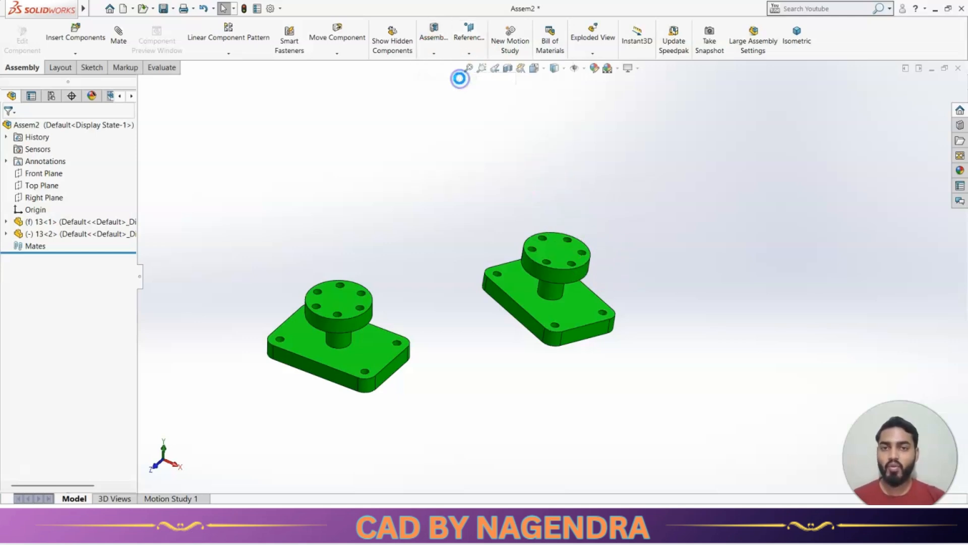
pyautogui.click(82, 215)
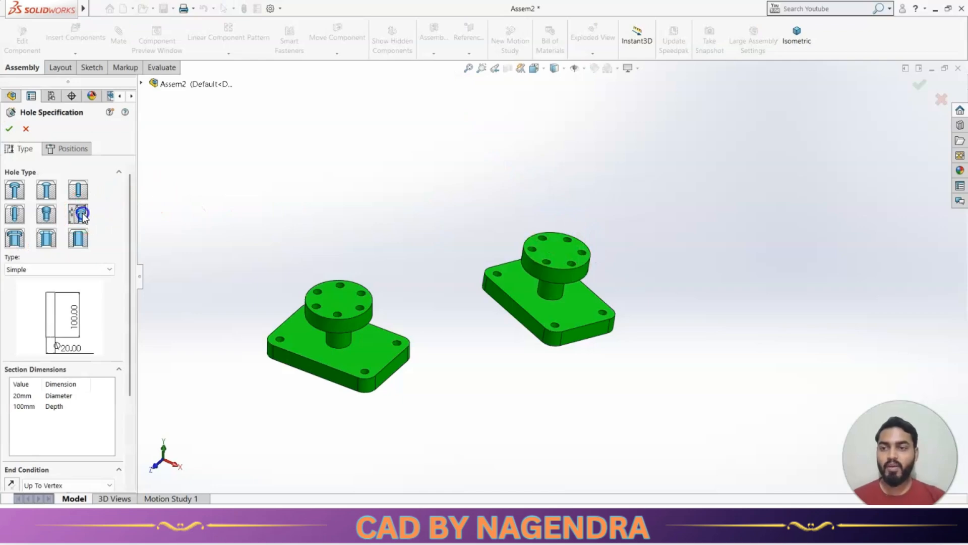
pyautogui.click(77, 156)
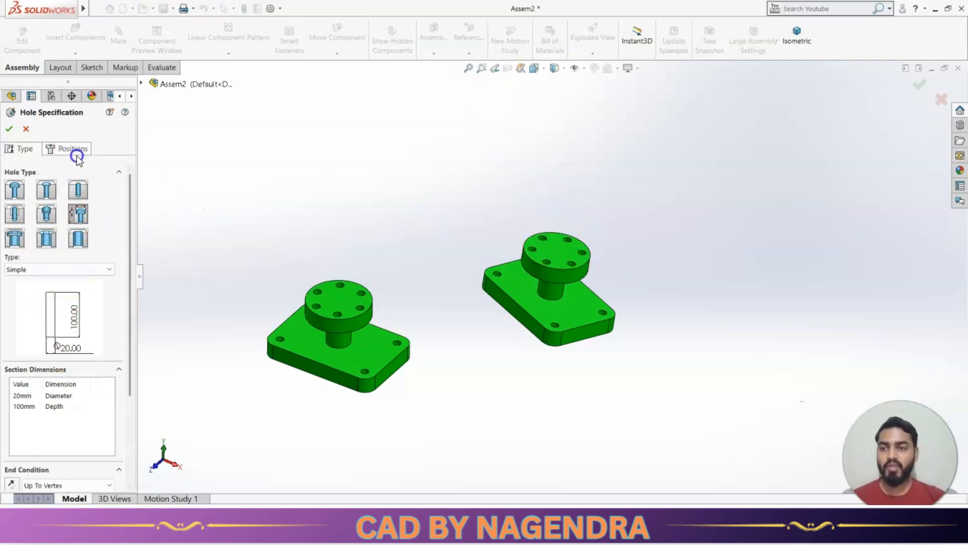
pyautogui.scroll(-3, 640, 229)
pyautogui.click(520, 270)
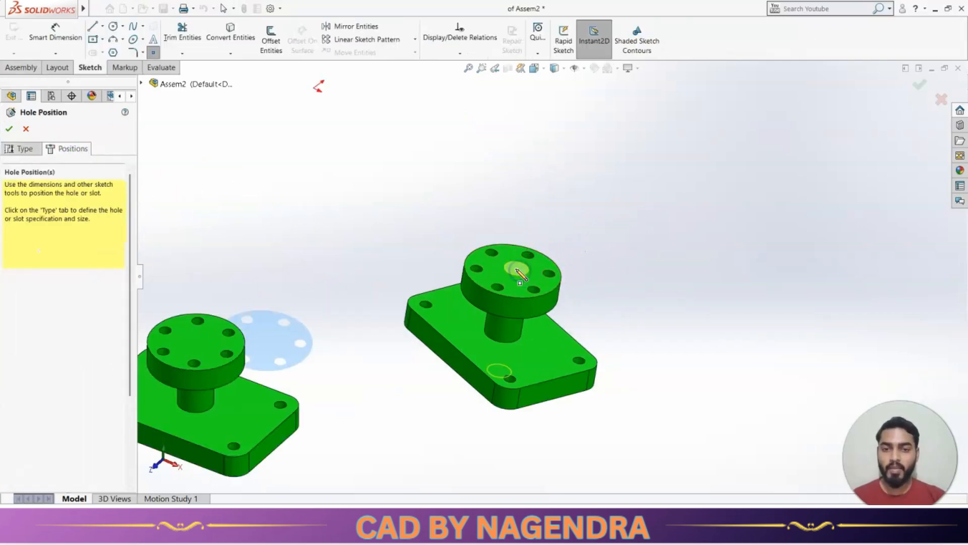
pyautogui.click(9, 129)
pyautogui.moveTo(667, 198); pyautogui.dragTo(614, 339, button='middle')
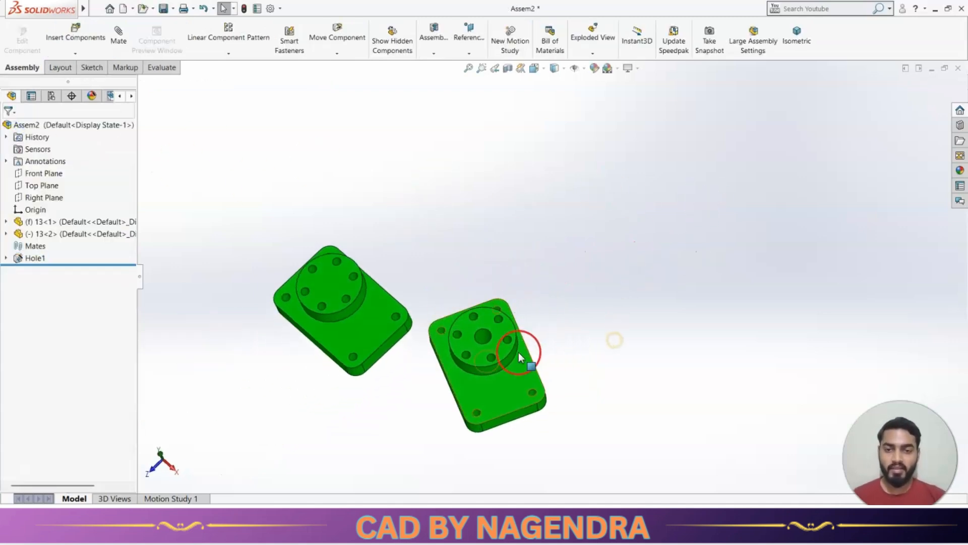
pyautogui.scroll(-4, 518, 352)
pyautogui.moveTo(518, 352); pyautogui.dragTo(543, 256, button='middle')
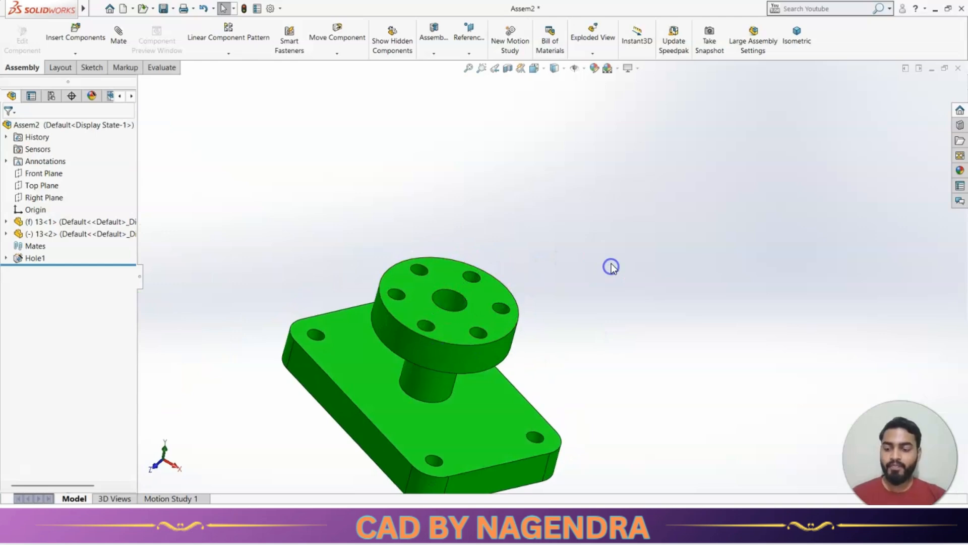
# Undo the legacy hole cut in the second component
pyautogui.scroll(3, 611, 264)
pyautogui.hotkey('ctrl', 'z')
pyautogui.moveTo(619, 300); pyautogui.dragTo(628, 283, button='middle')
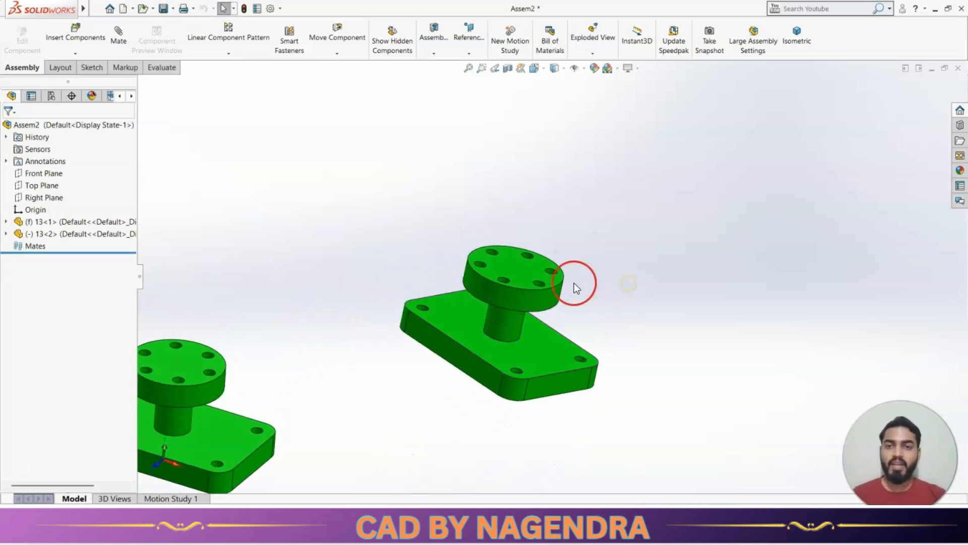
pyautogui.click(433, 59)
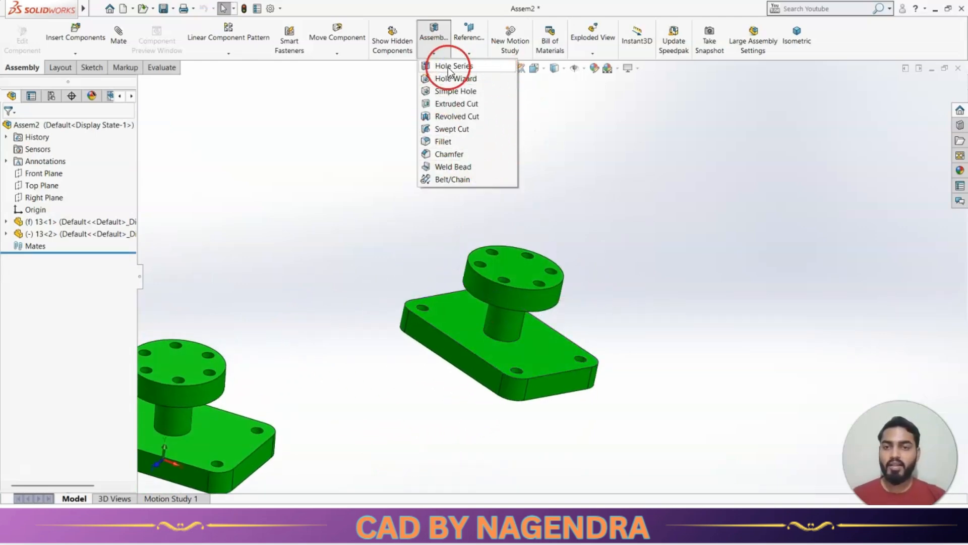
pyautogui.click(558, 158)
pyautogui.scroll(3, 558, 159)
pyautogui.moveTo(537, 198); pyautogui.dragTo(526, 219, button='middle')
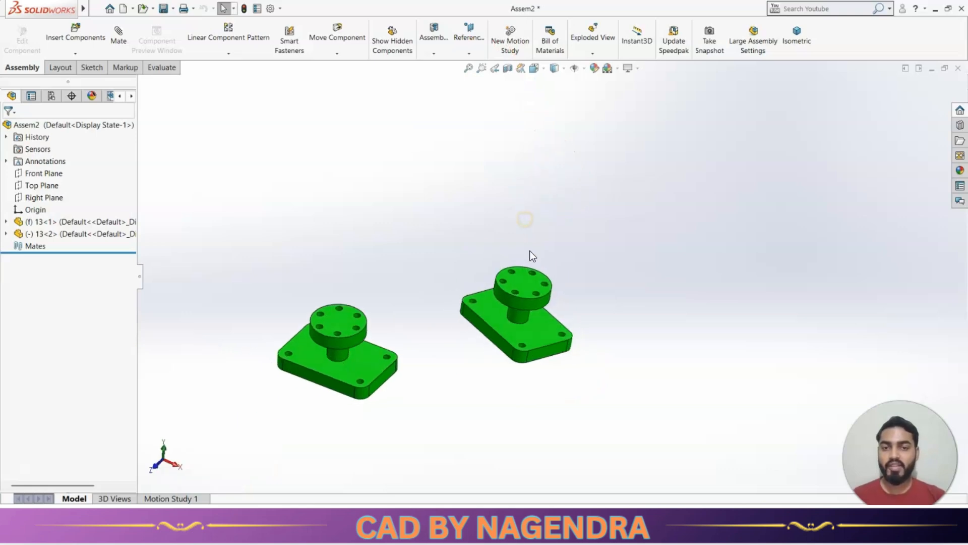
pyautogui.scroll(-2, 538, 302)
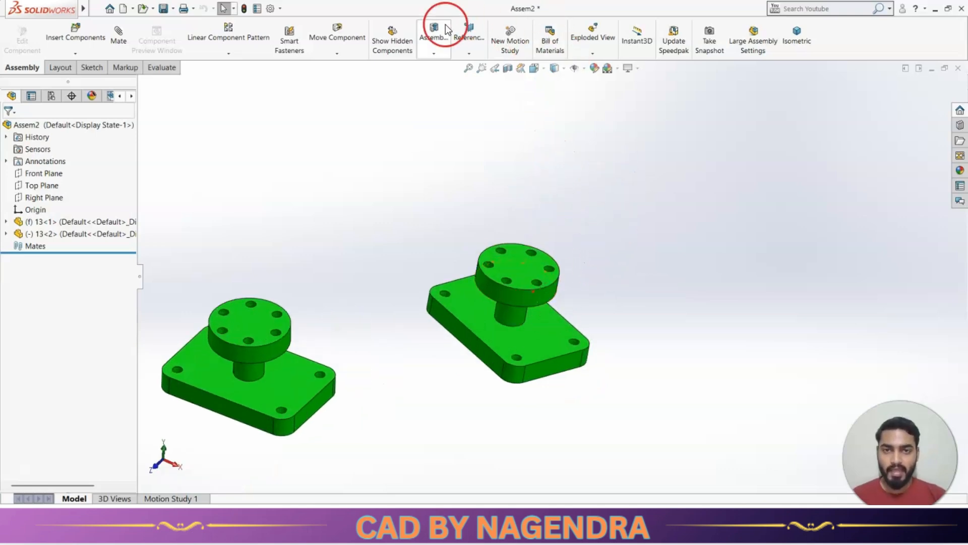
pyautogui.click(471, 54)
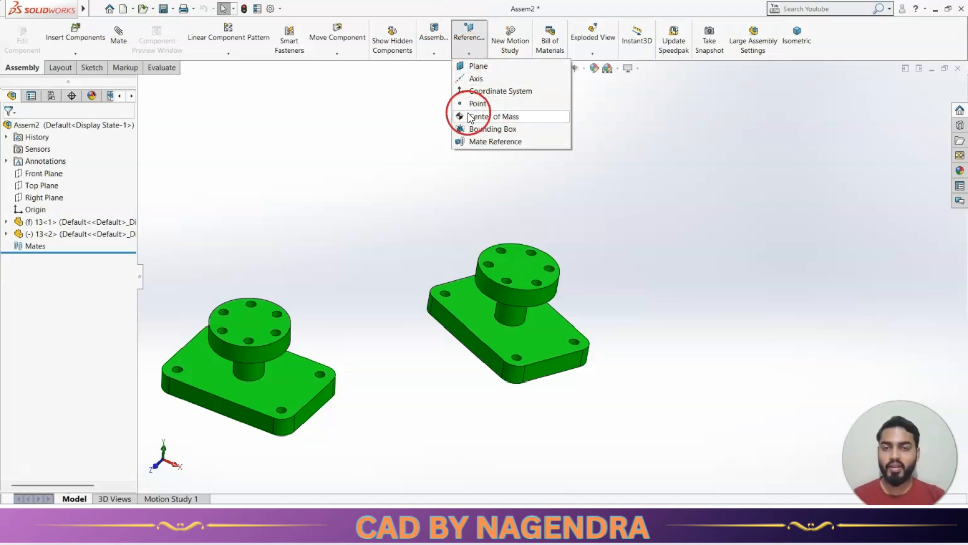
pyautogui.click(599, 192)
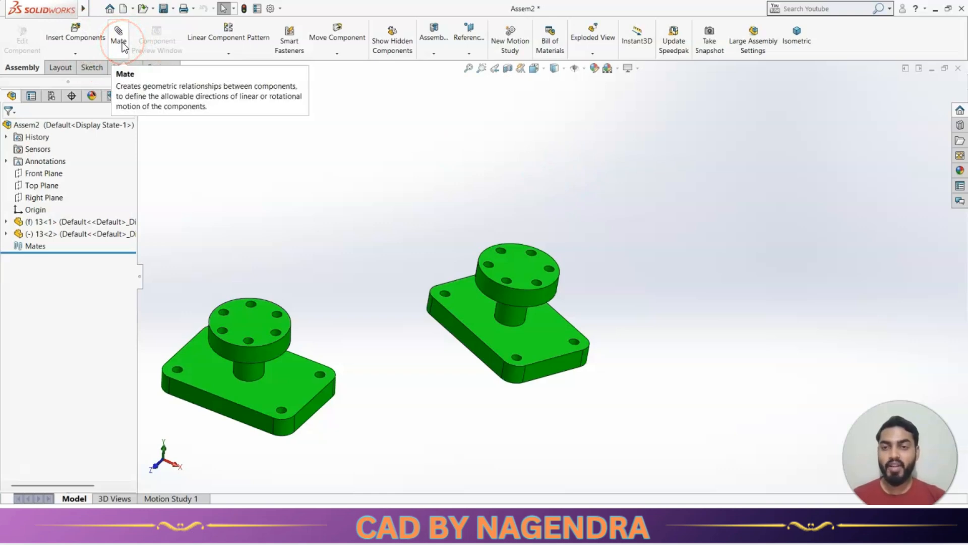
pyautogui.click(228, 43)
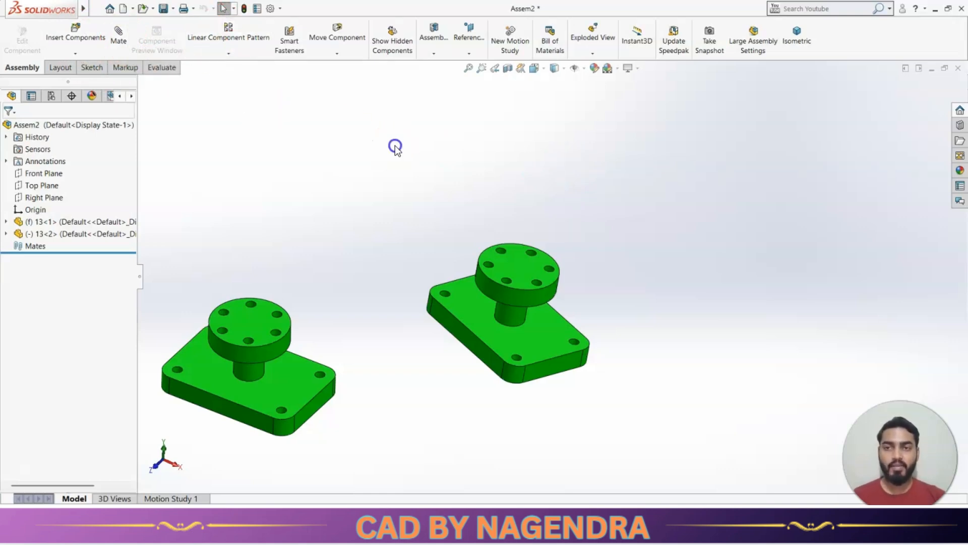
pyautogui.scroll(2, 461, 198)
pyautogui.scroll(-1, 509, 236)
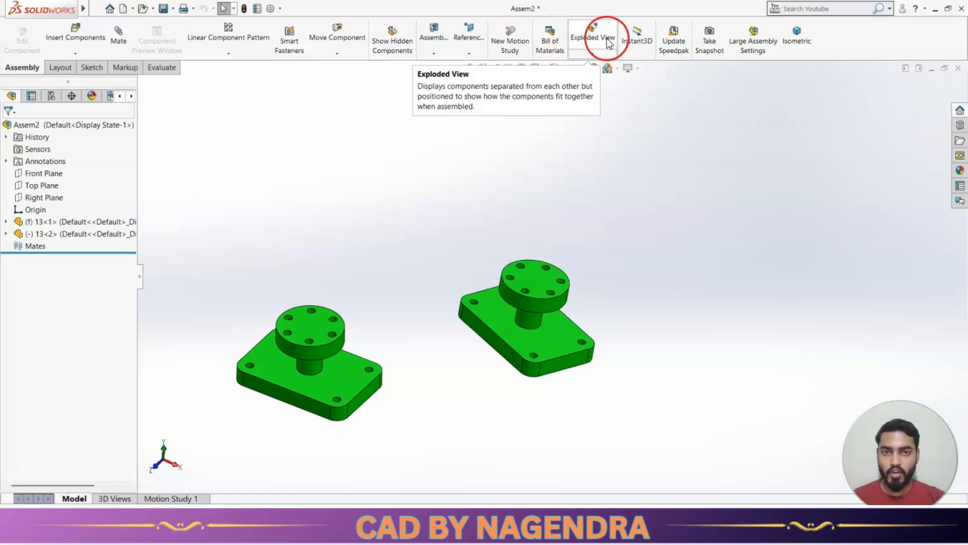
pyautogui.click(590, 54)
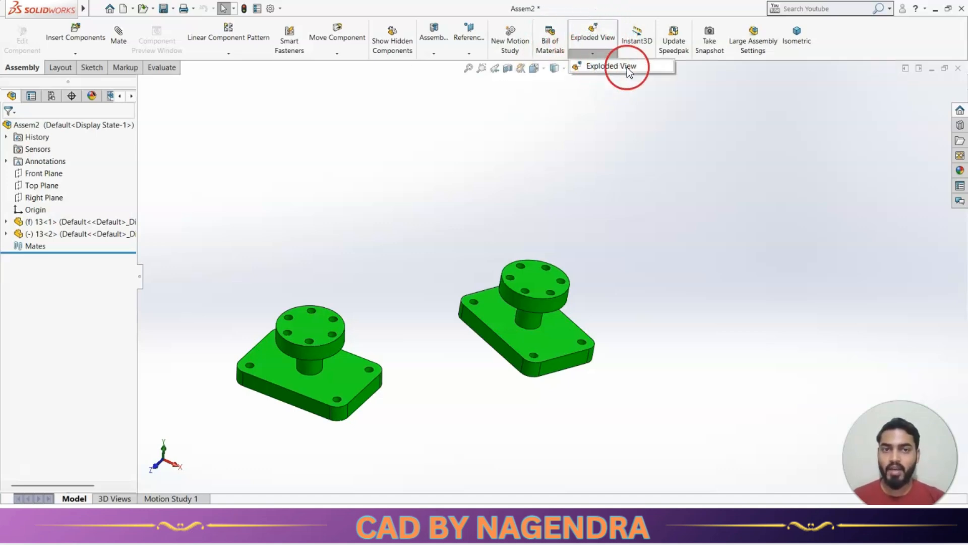
pyautogui.click(611, 118)
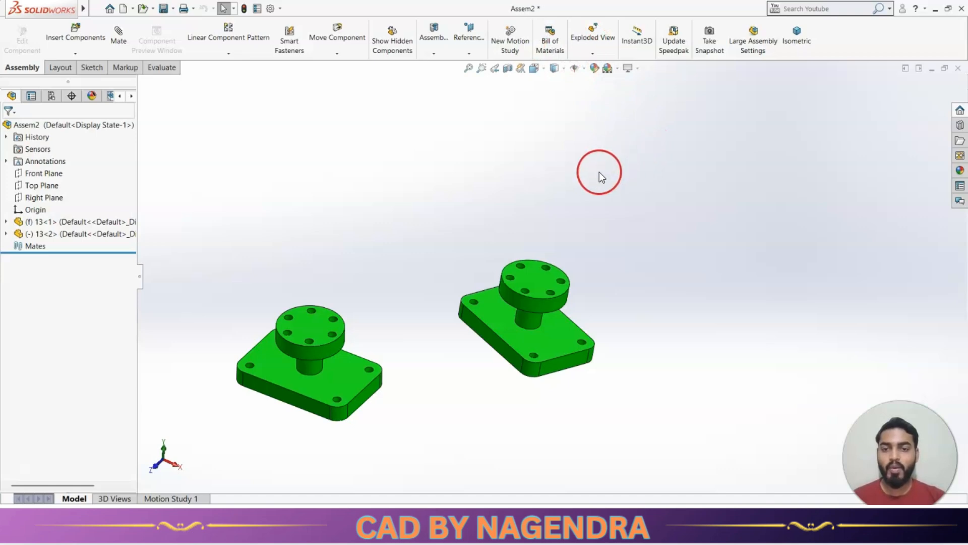
pyautogui.scroll(-1, 569, 364)
pyautogui.scroll(2, 559, 274)
pyautogui.scroll(-1, 563, 267)
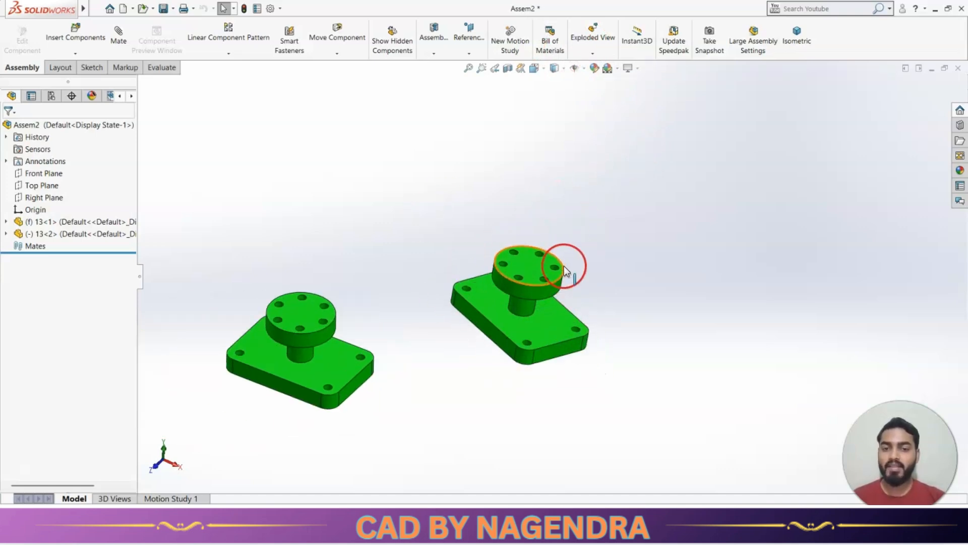
pyautogui.scroll(1, 549, 280)
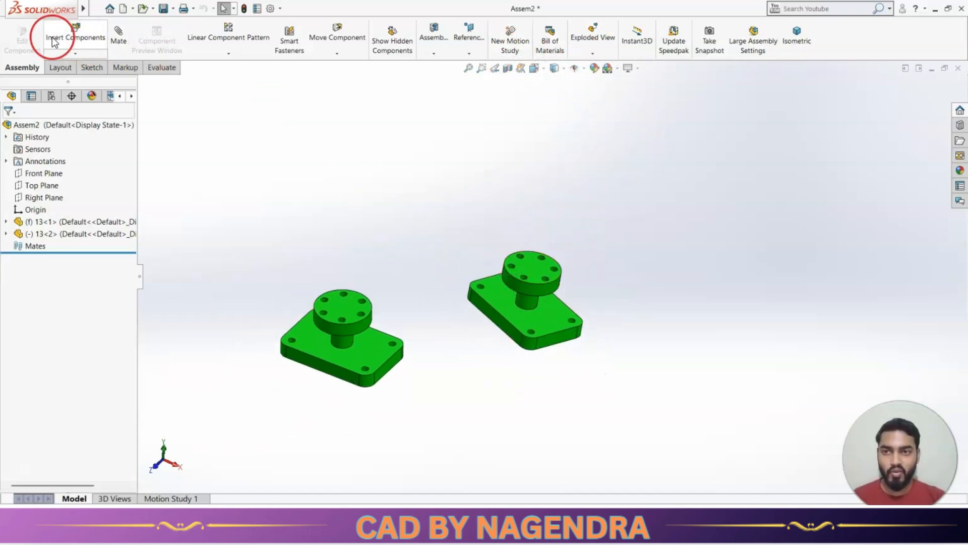
pyautogui.click(609, 38)
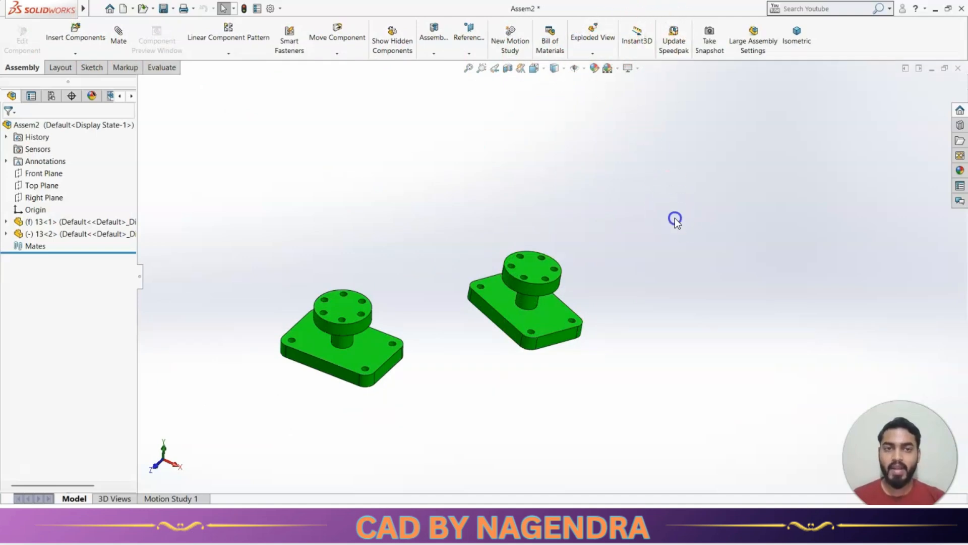
# Select the top face of the second component's base plate with Instant3D off, and clear the selection
pyautogui.click(644, 50)
pyautogui.click(640, 52)
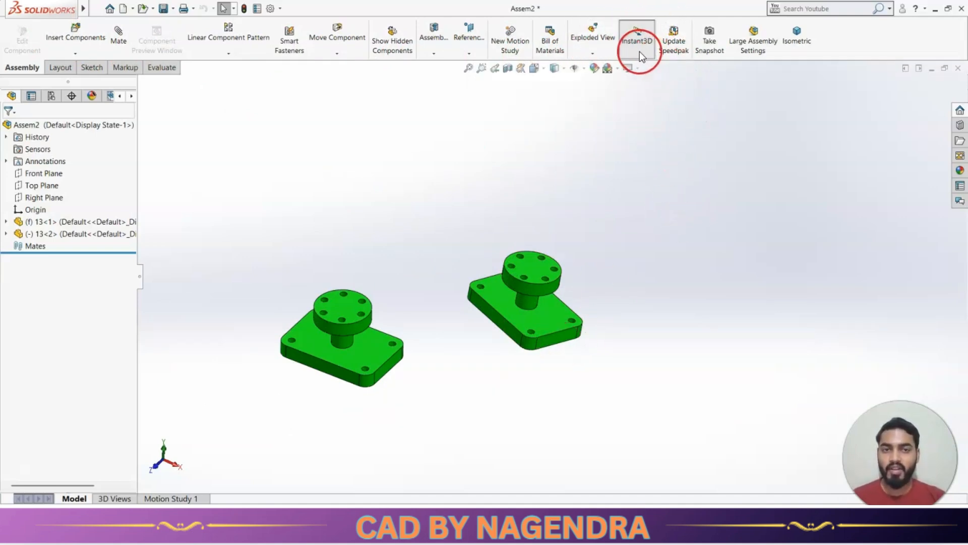
pyautogui.click(556, 313)
pyautogui.scroll(-4, 558, 322)
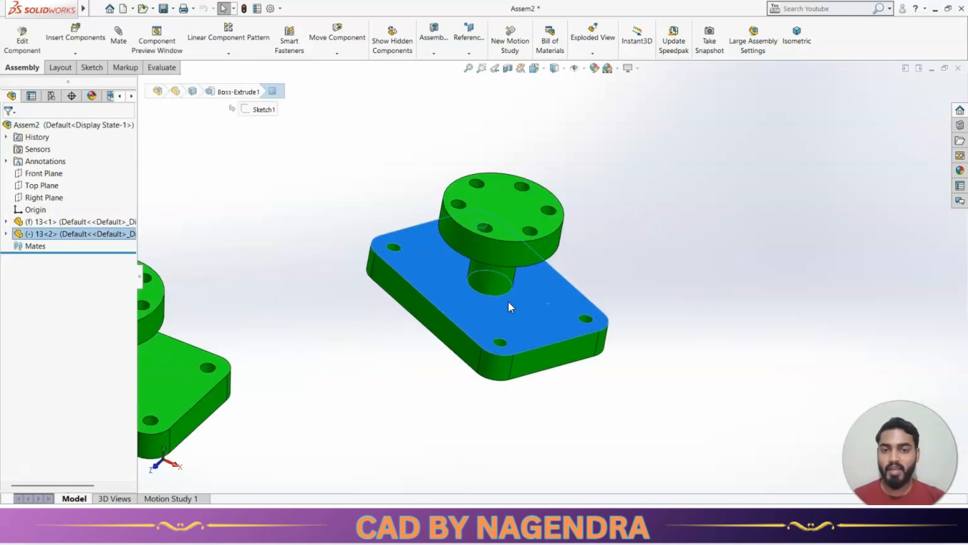
pyautogui.click(627, 297)
# Turn on Instant3D and try it on the second component's base plate, then clear the selection
pyautogui.click(637, 41)
pyautogui.click(568, 270)
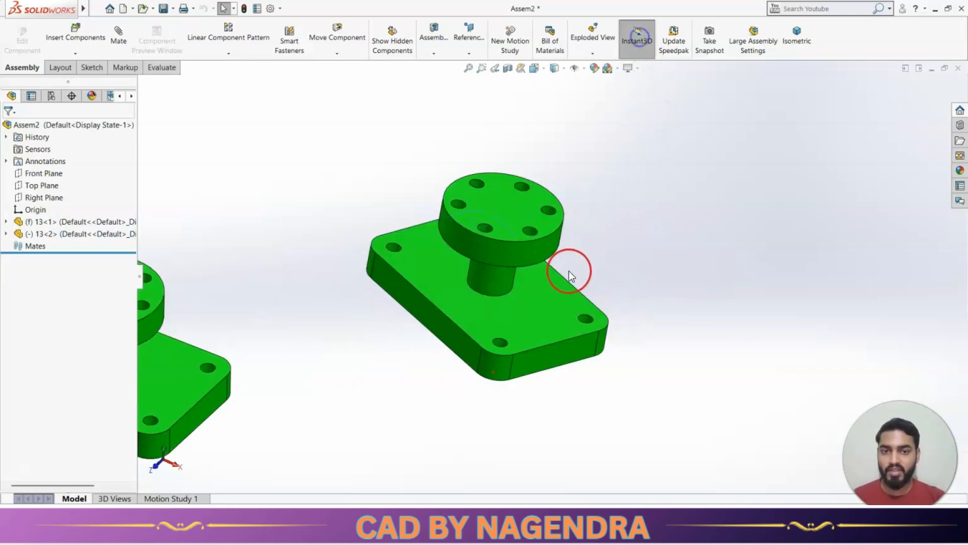
pyautogui.click(554, 309)
pyautogui.doubleClick(554, 307)
pyautogui.moveTo(561, 262); pyautogui.dragTo(675, 249)
pyautogui.click(674, 248)
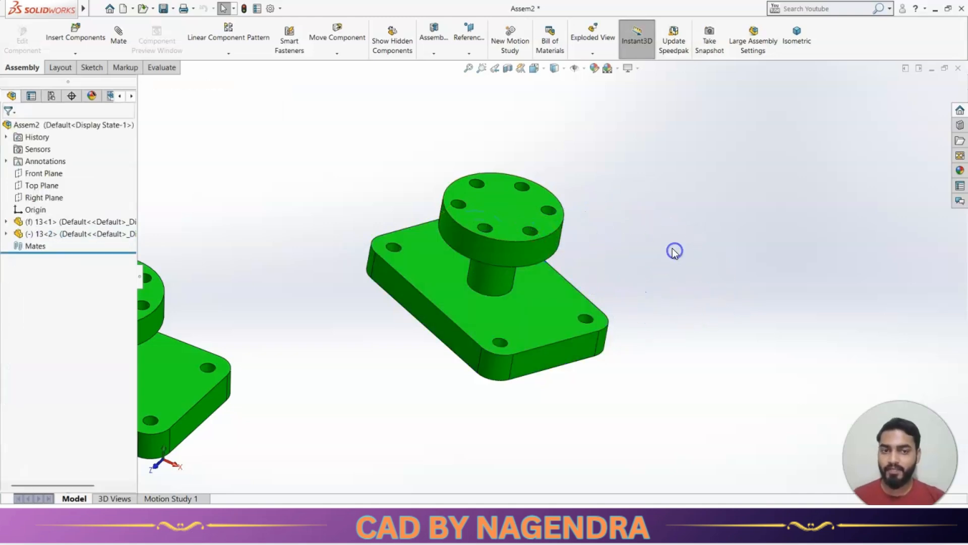
# Turn Instant3D off for the assembly
pyautogui.click(639, 50)
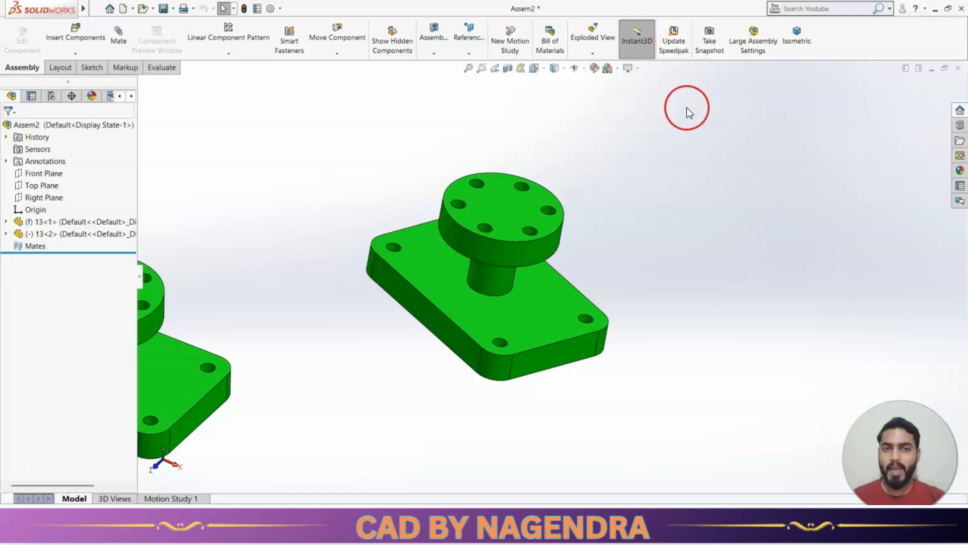
pyautogui.click(687, 107)
pyautogui.click(638, 41)
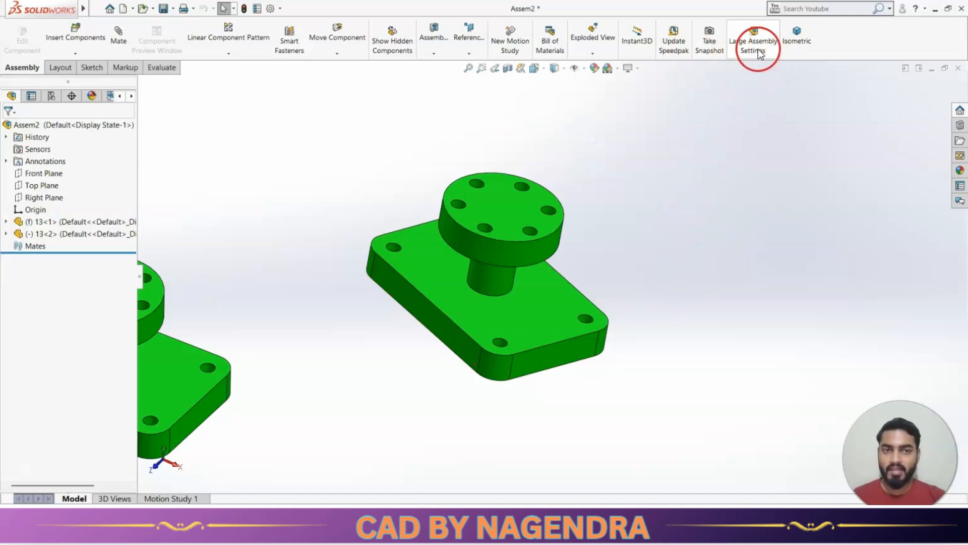
# Set the assembly to the Isometric view orientation with both components in sight
pyautogui.click(798, 44)
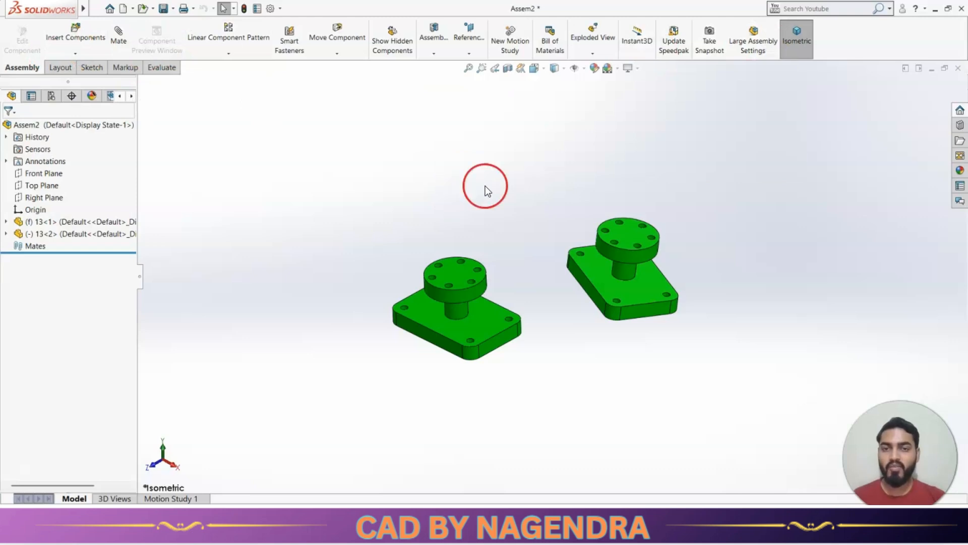
pyautogui.scroll(-2, 711, 312)
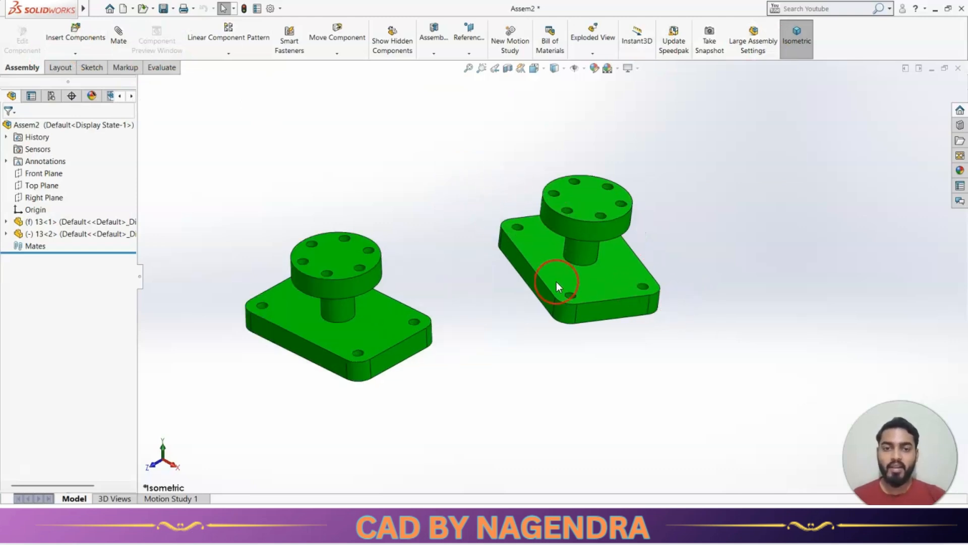
pyautogui.scroll(2, 555, 281)
pyautogui.scroll(-1, 483, 271)
pyautogui.scroll(-1, 489, 263)
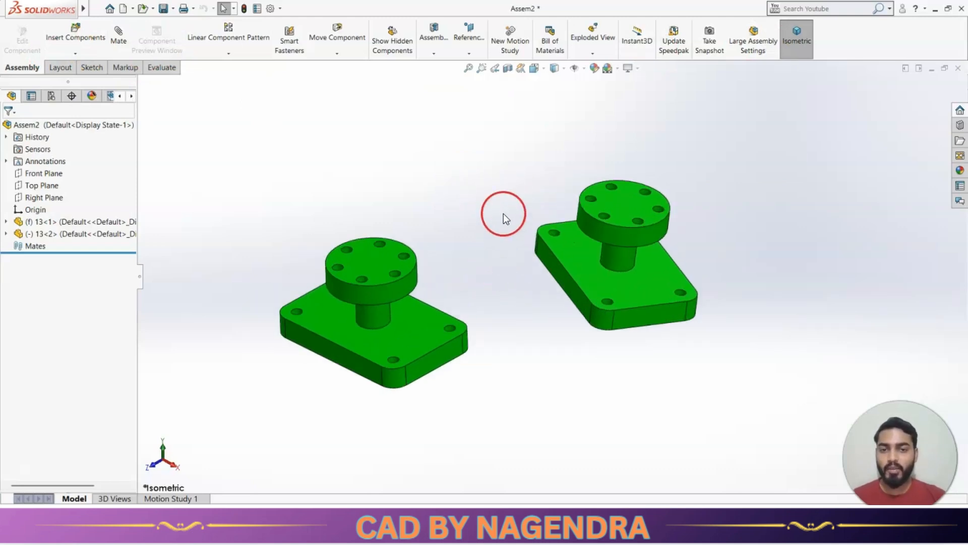
pyautogui.scroll(-2, 509, 252)
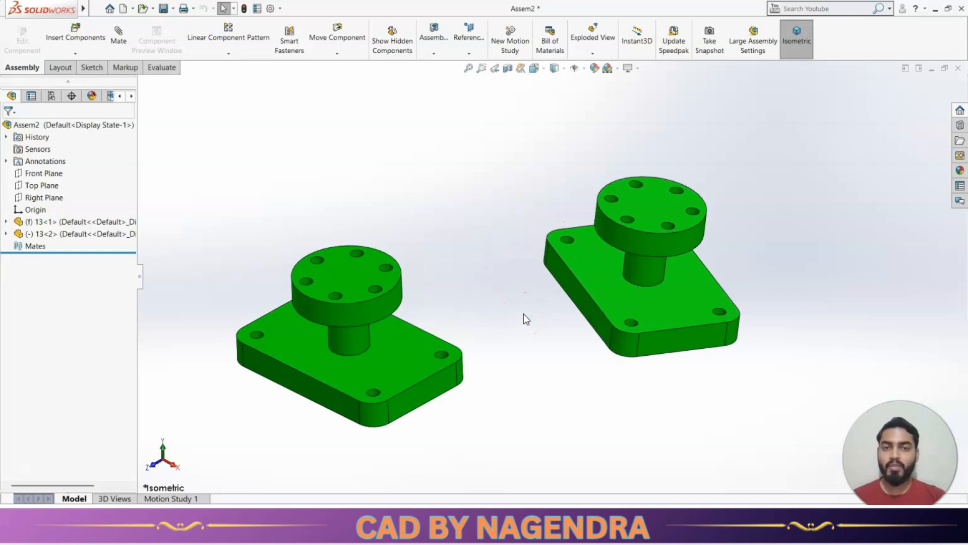
pyautogui.scroll(1, 523, 314)
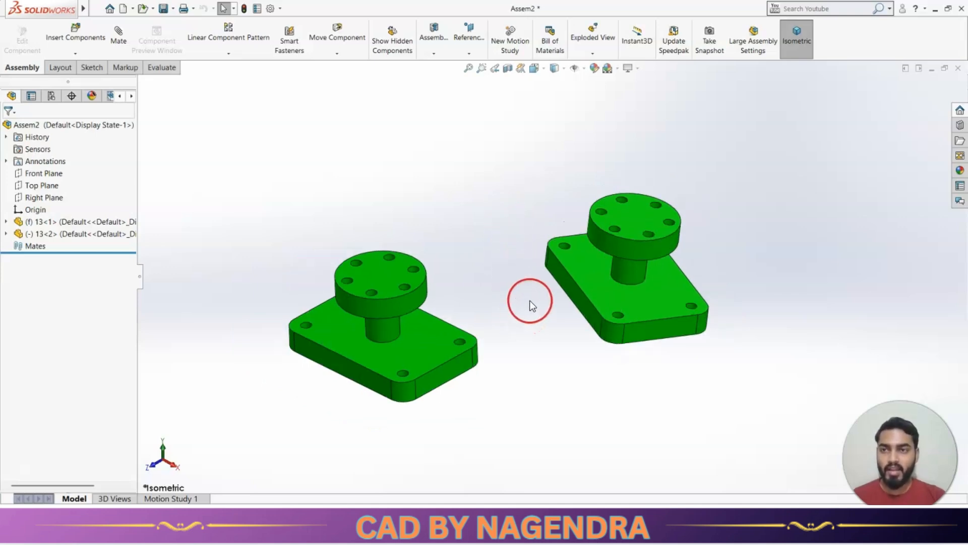